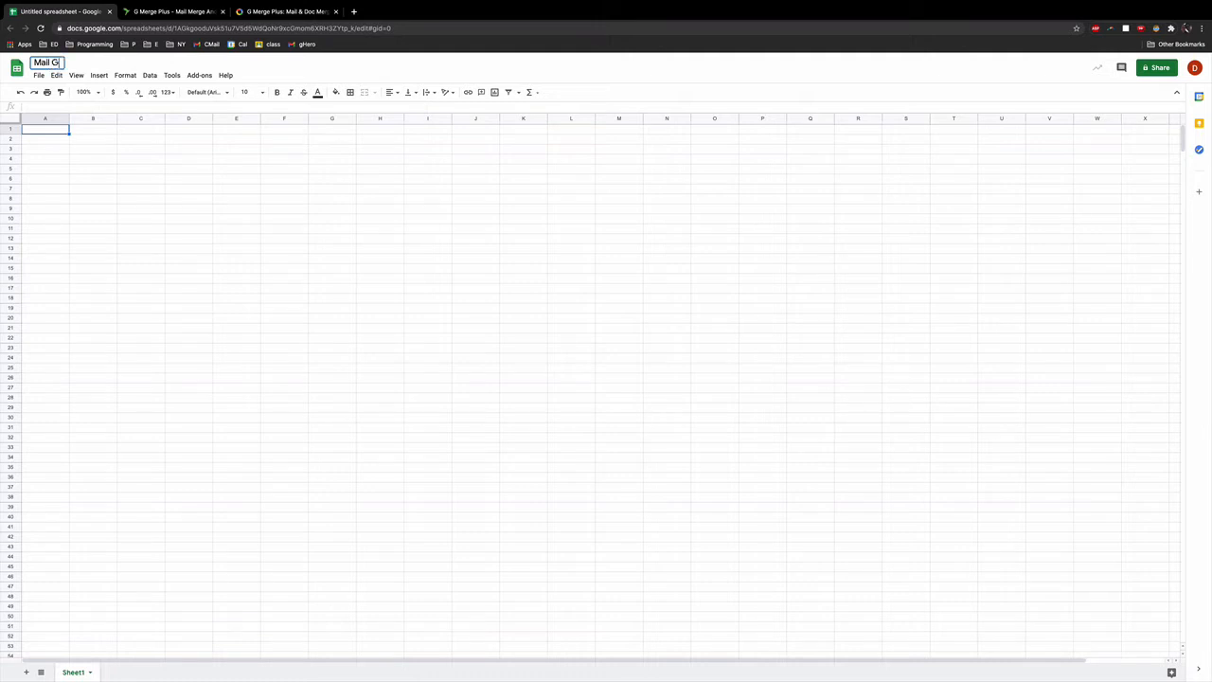
Step: Rename the spreadsheet to 'Mail Merge' and commit the title by returning to cell A1
{"action": "key", "text": "BackSpace"}
{"action": "type", "text": "Merge"}
{"action": "left_click", "coordinate": [86, 134]}
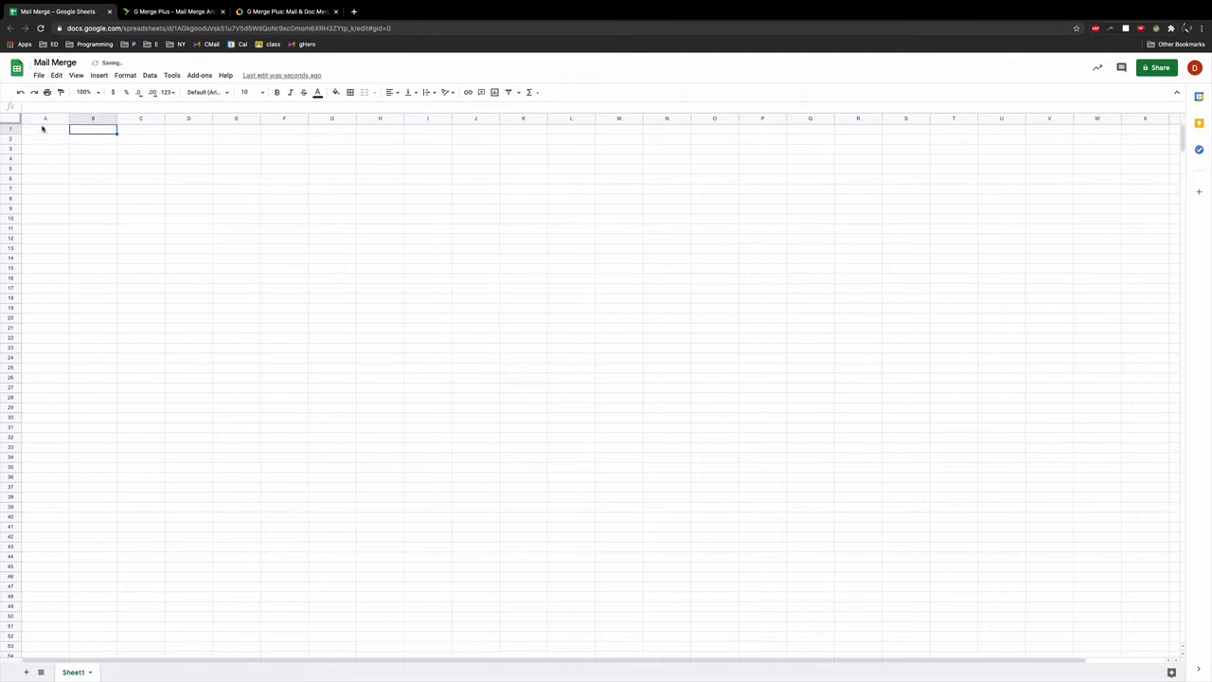
{"action": "left_click", "coordinate": [43, 130]}
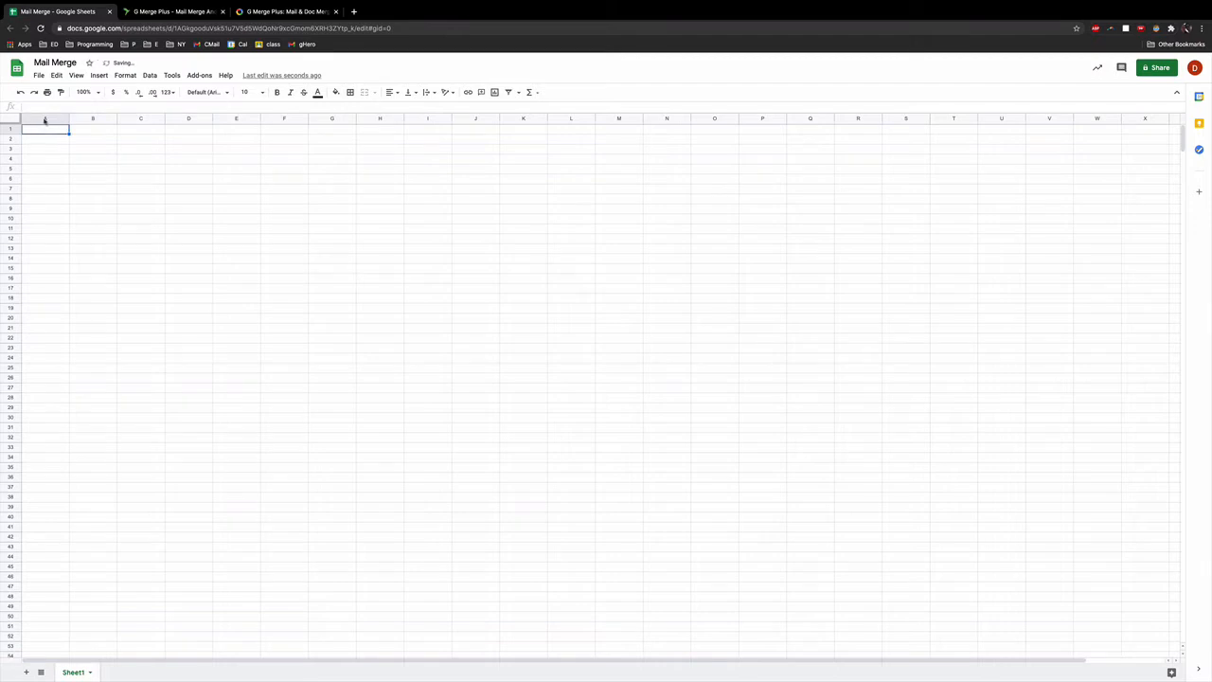
Step: Look through the installed add-ons list, then close it
{"action": "left_click", "coordinate": [201, 76]}
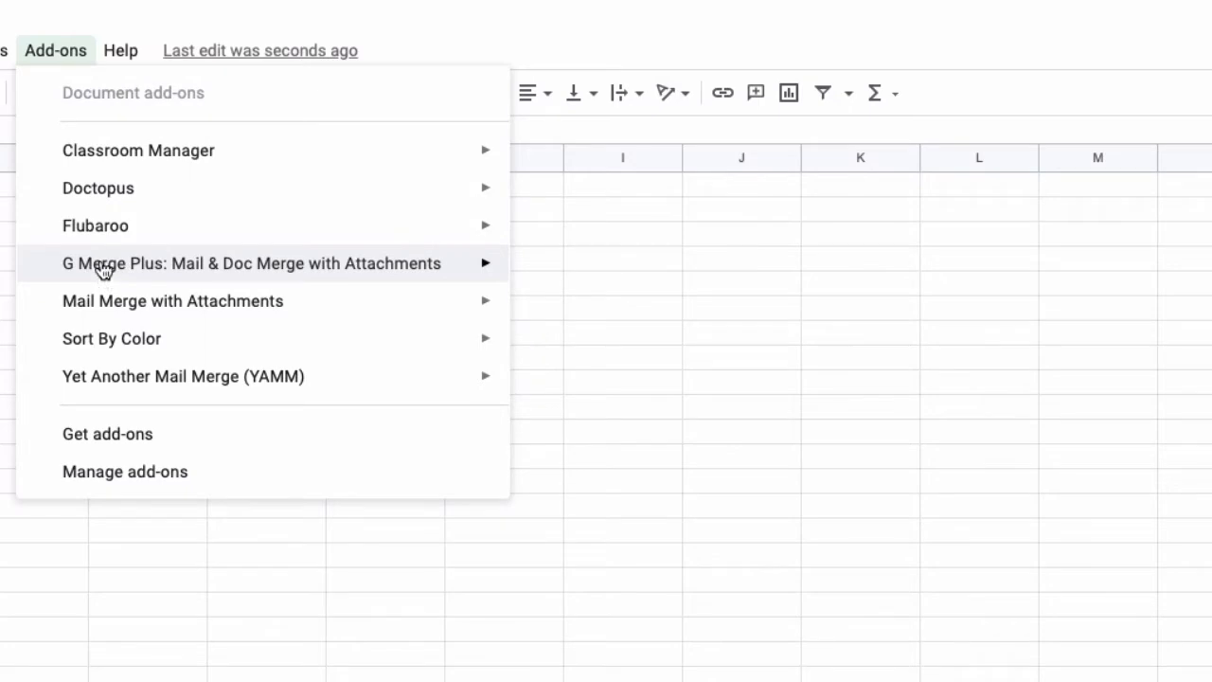
{"action": "mouse_move", "coordinate": [106, 267]}
{"action": "left_click", "coordinate": [572, 271]}
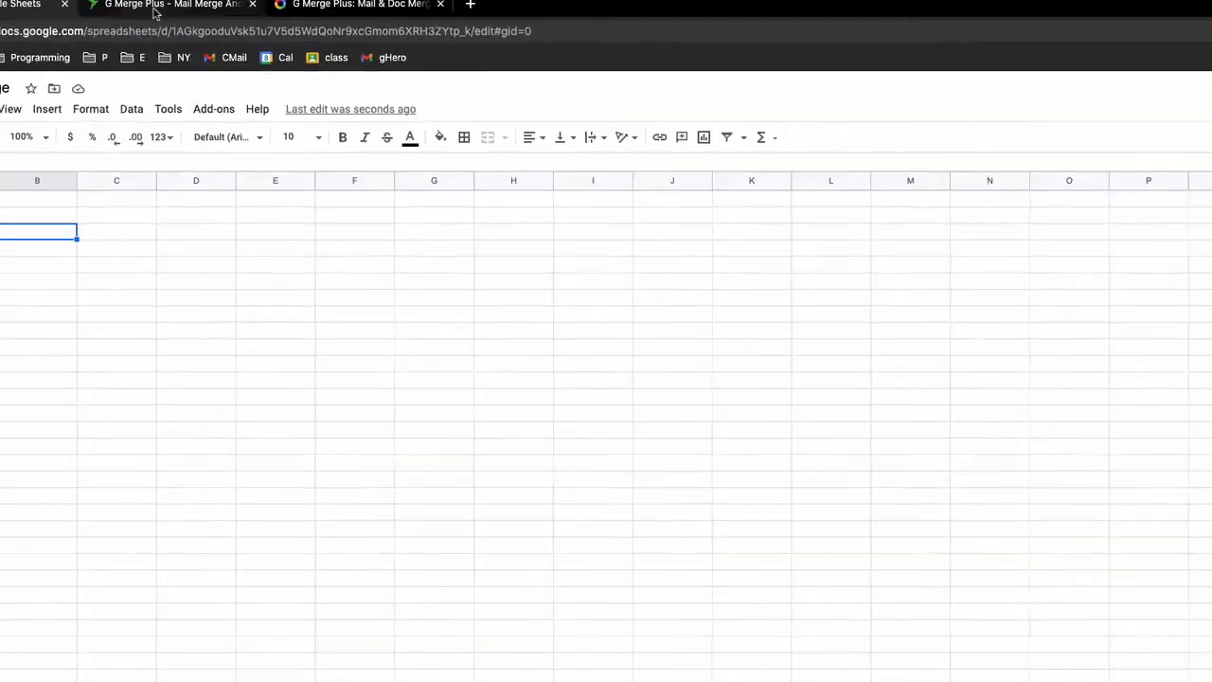
{"action": "left_click", "coordinate": [223, 47]}
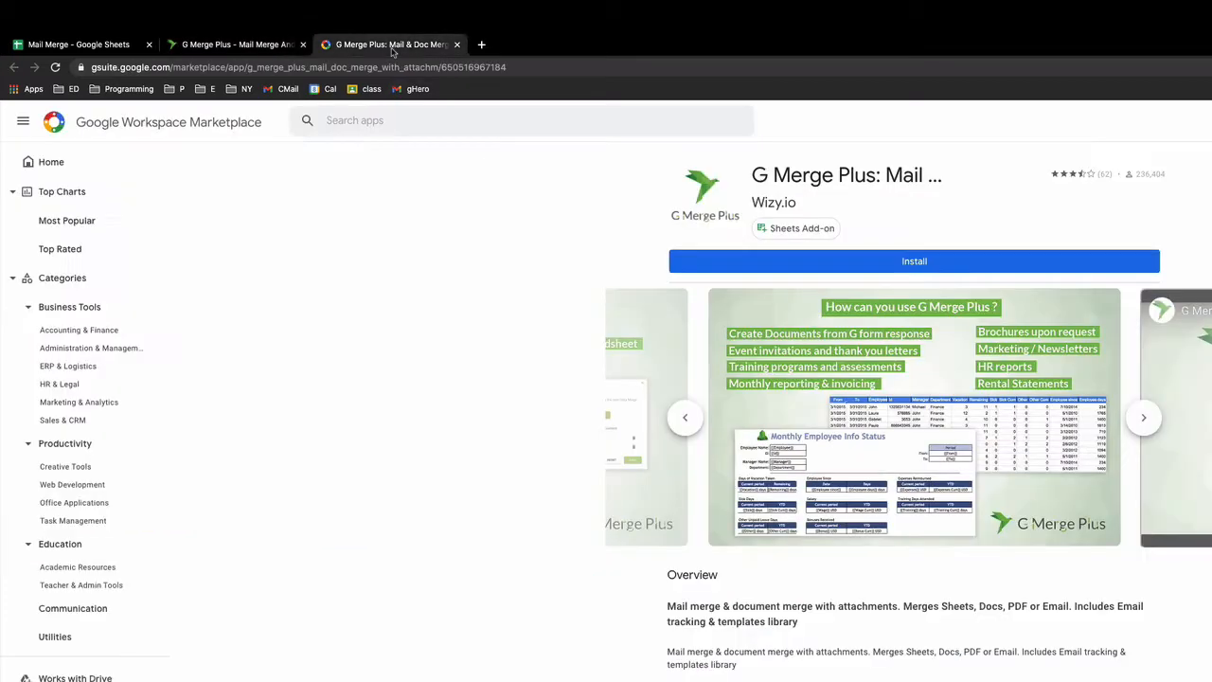
{"action": "left_click", "coordinate": [390, 48]}
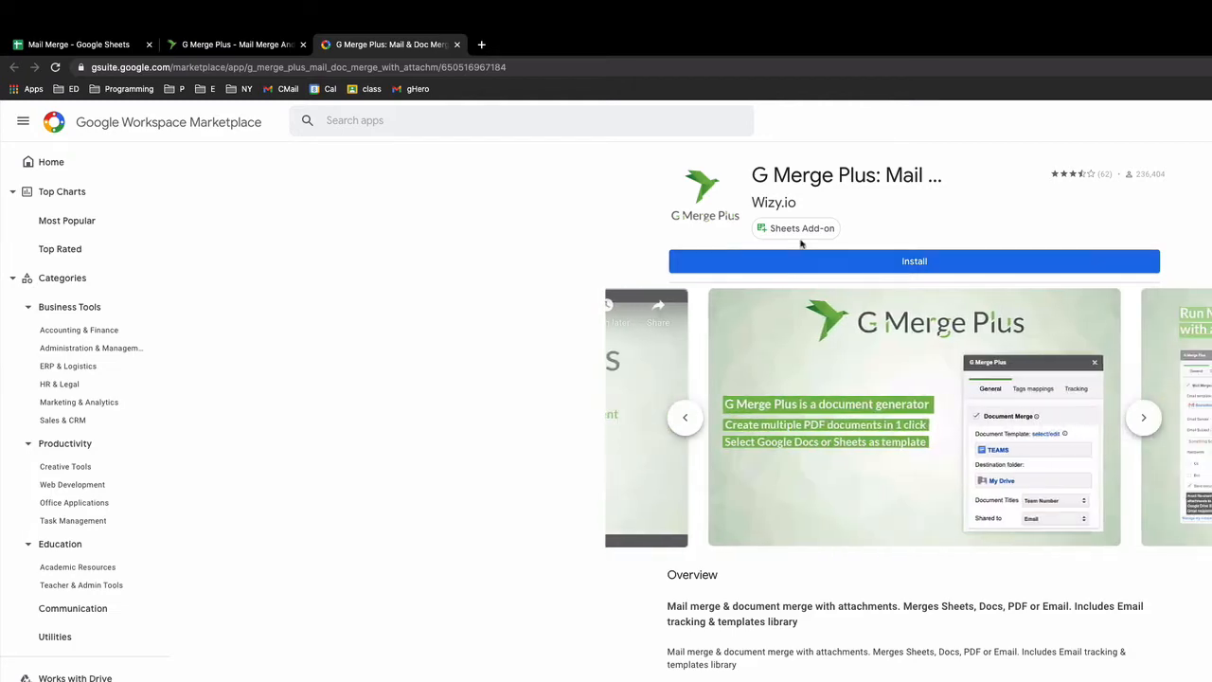
{"action": "left_click", "coordinate": [190, 48]}
{"action": "left_click", "coordinate": [108, 46]}
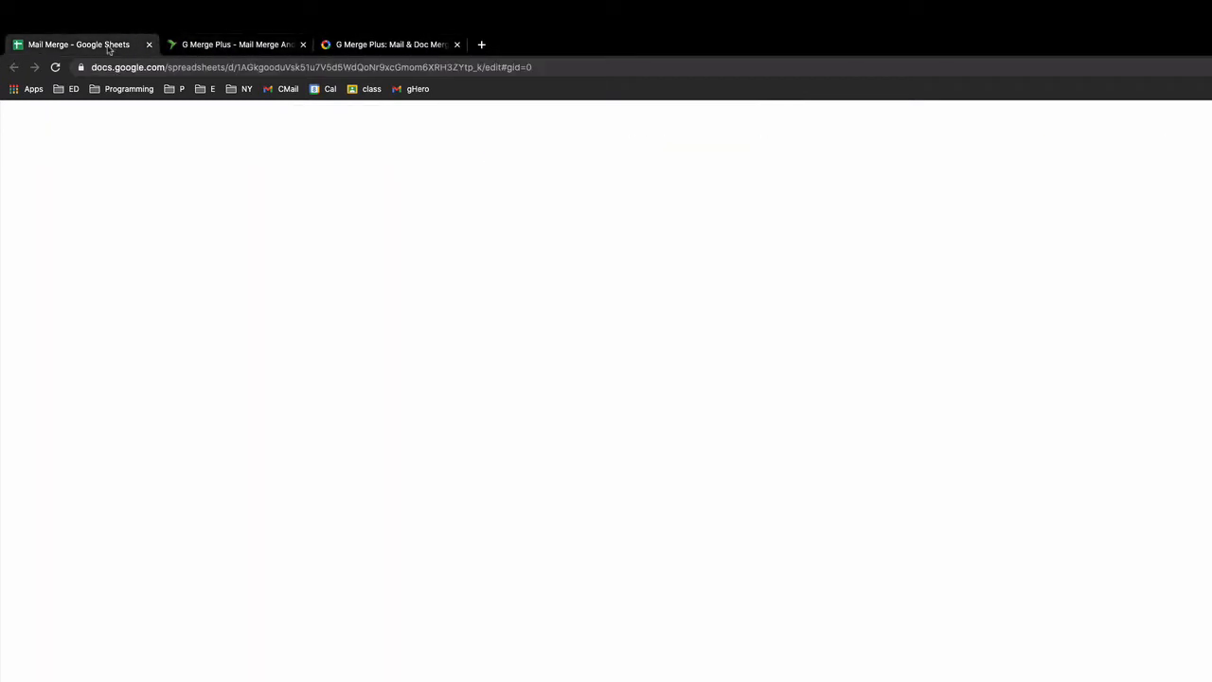
Step: Reload the sheet and start G Merge Plus: Mail & Doc Merge with Attachments from Add-ons
{"action": "left_click", "coordinate": [56, 68]}
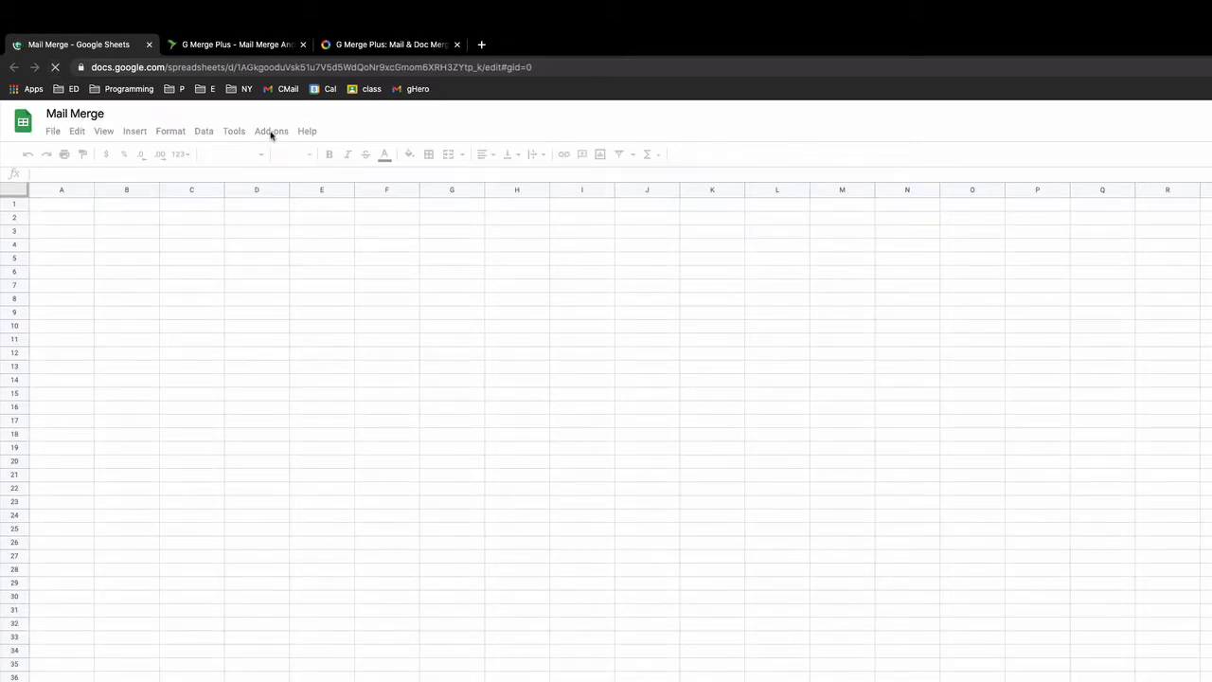
{"action": "left_click", "coordinate": [270, 132]}
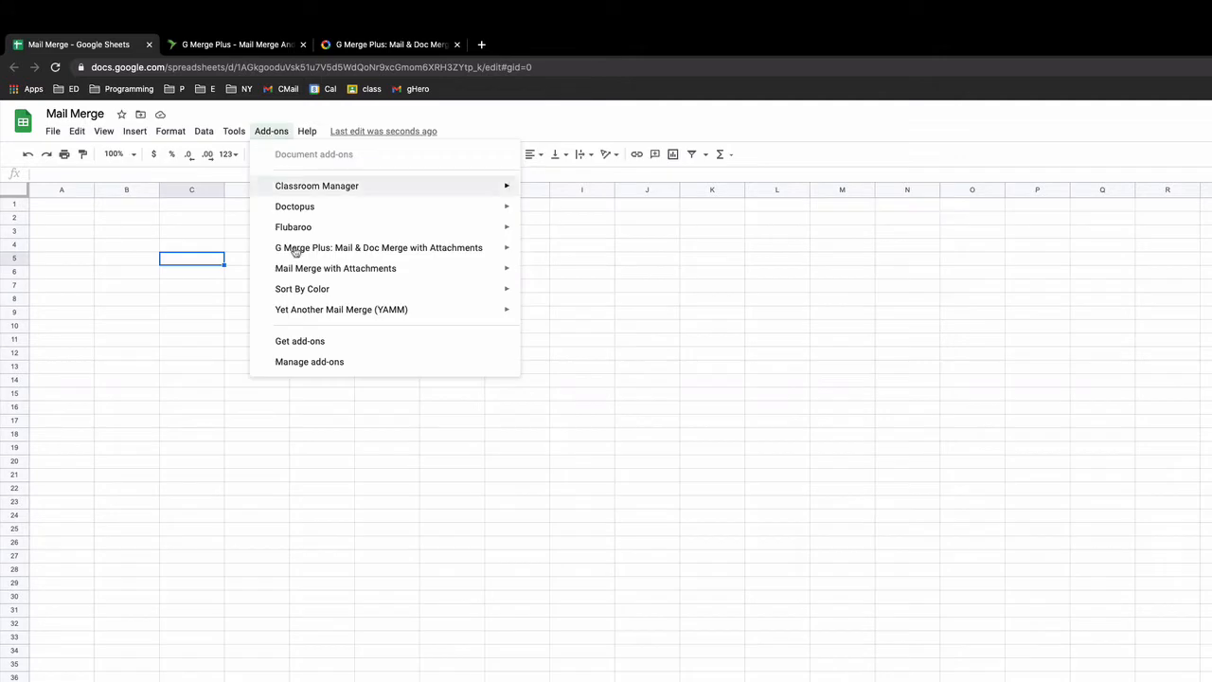
{"action": "mouse_move", "coordinate": [296, 251]}
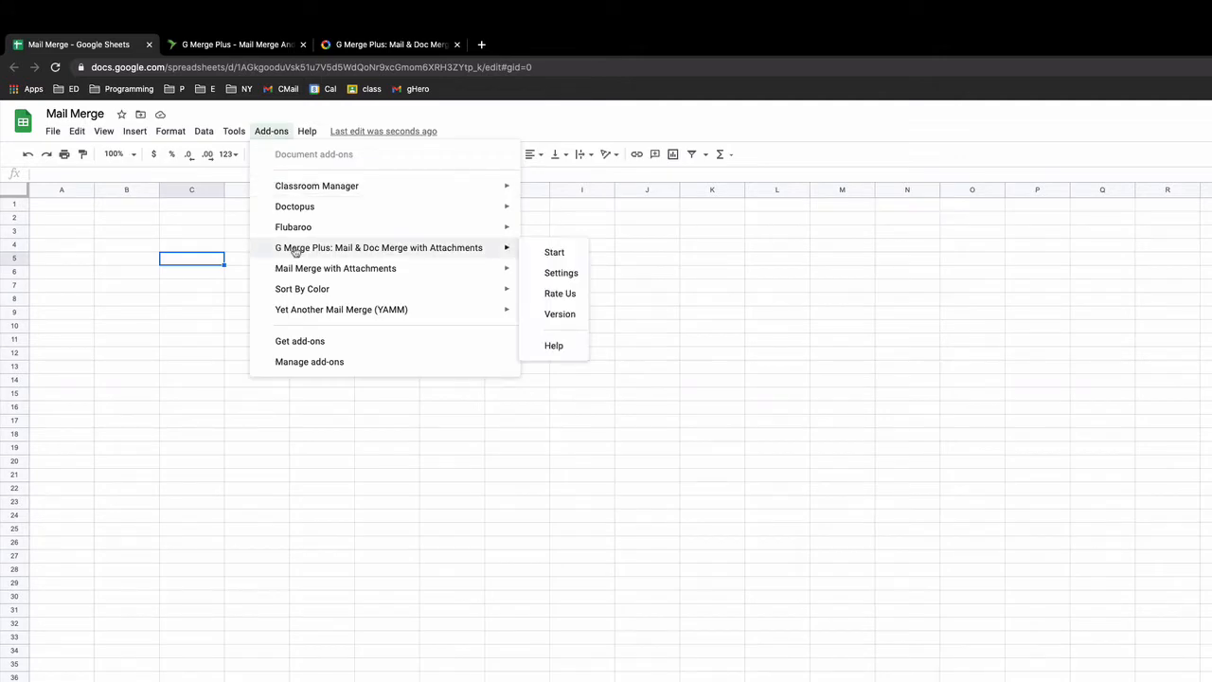
{"action": "left_click", "coordinate": [556, 254]}
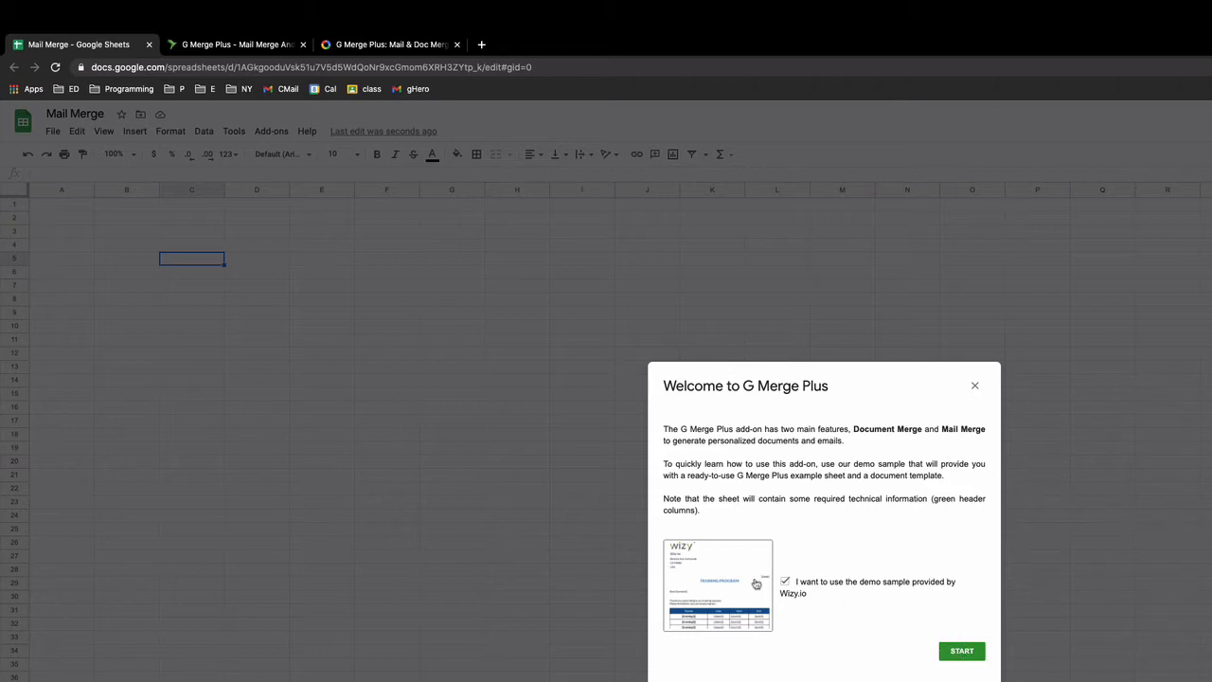
Step: Start G Merge Plus, enable Mail Merge, and begin a brand-new blank email template
{"action": "left_click", "coordinate": [960, 652]}
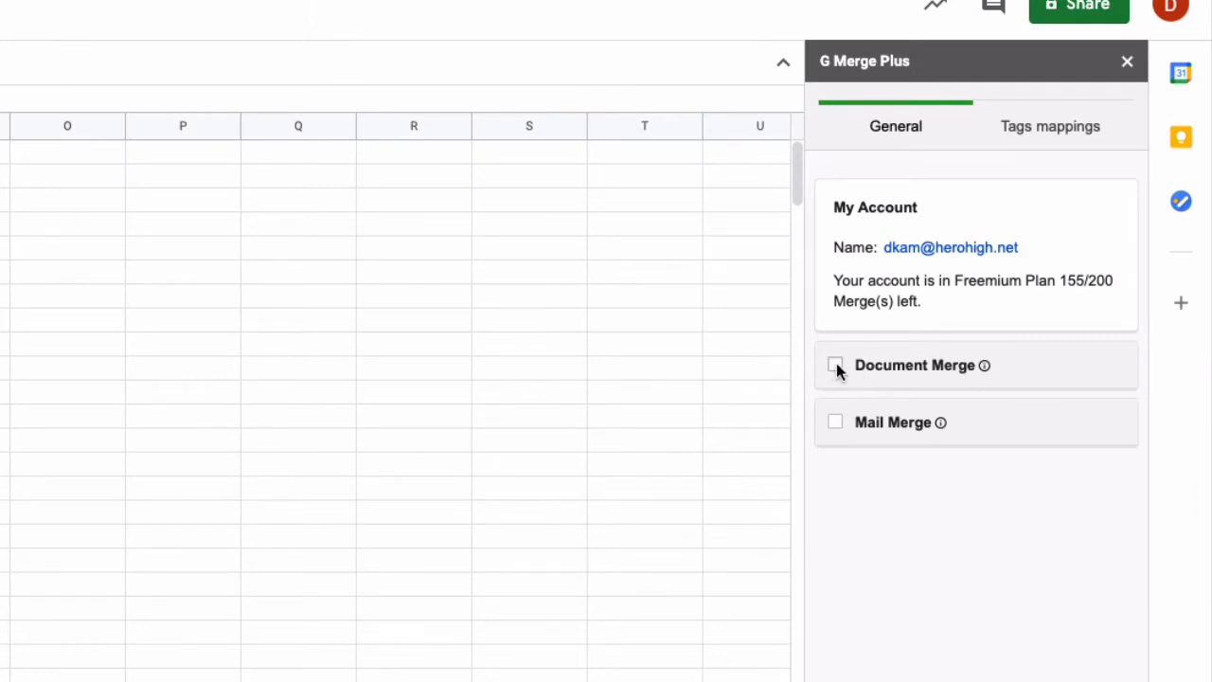
{"action": "left_click", "coordinate": [836, 422]}
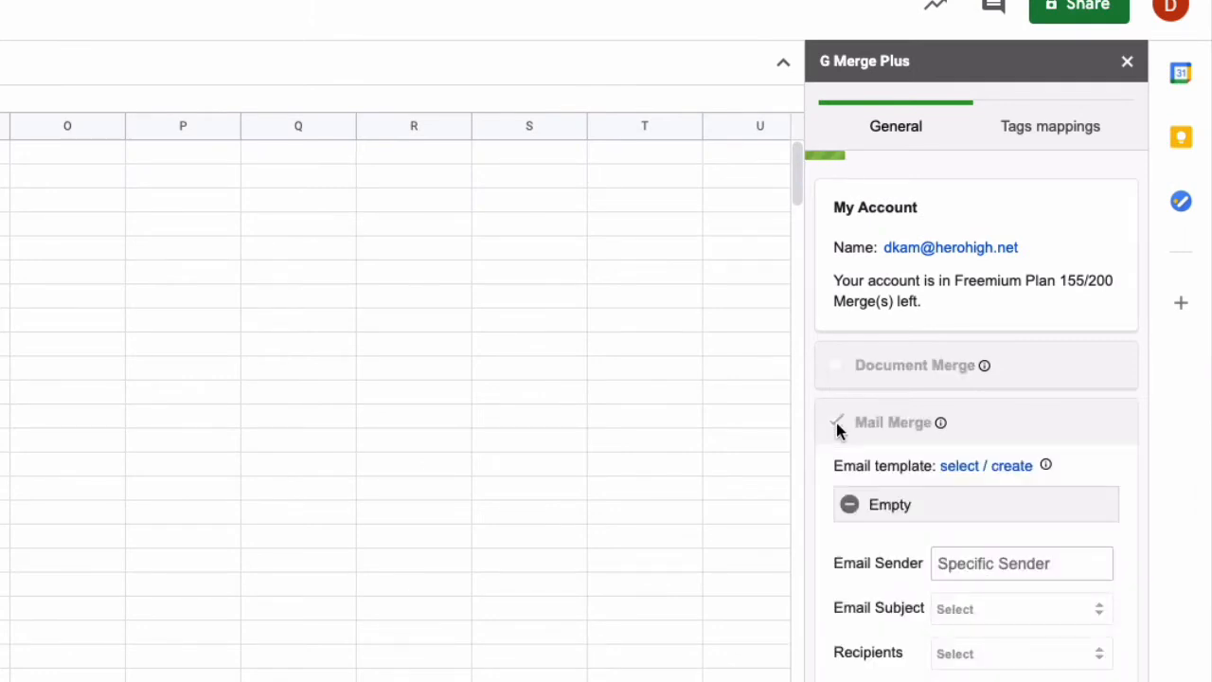
{"action": "left_click", "coordinate": [955, 474]}
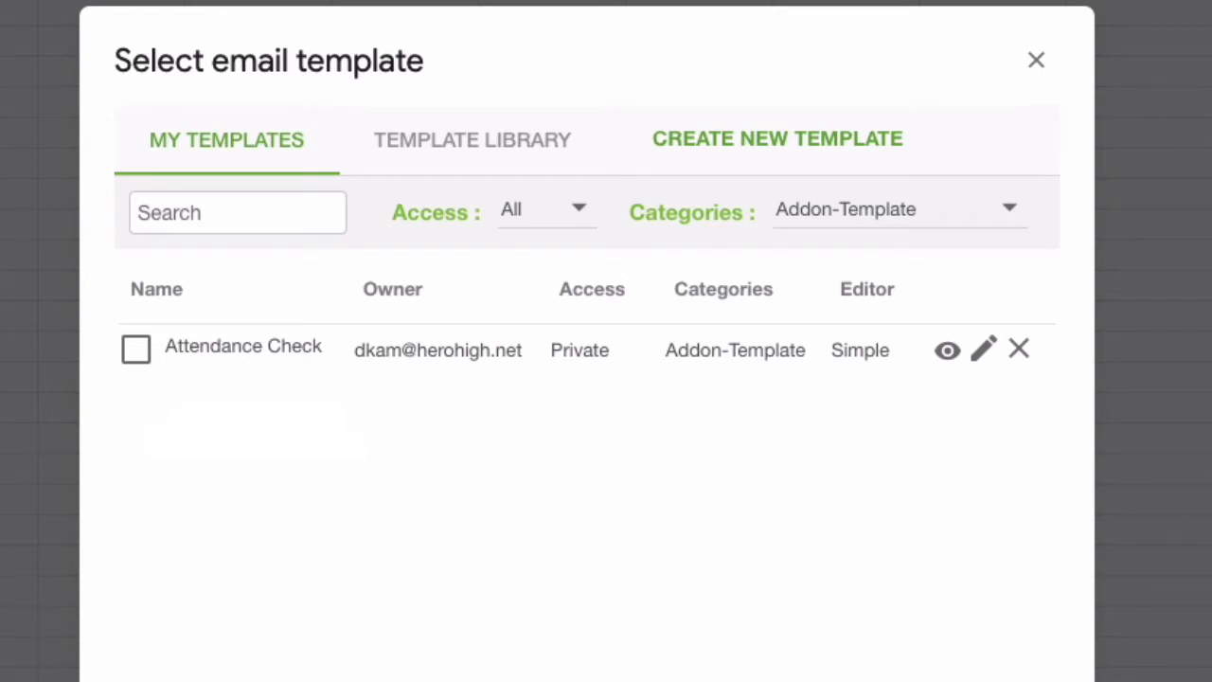
{"action": "left_click", "coordinate": [805, 157]}
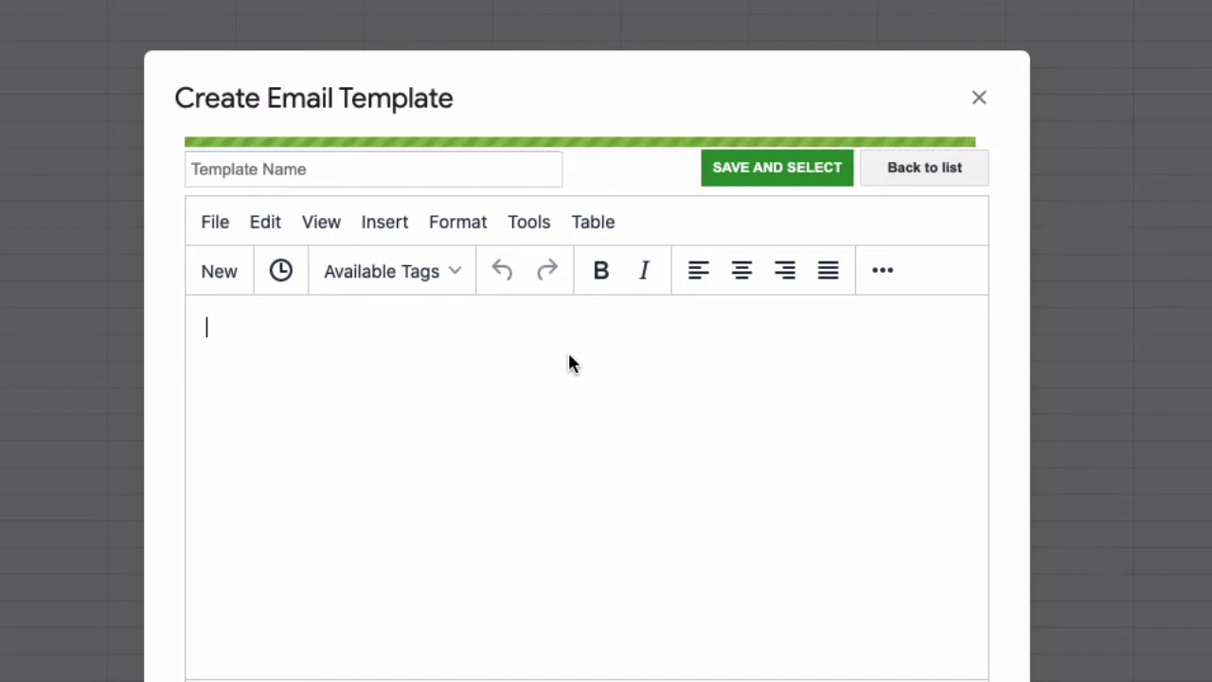
Step: Write the 'Dear {{Person}},' greeting and the line saying {{name of student}} has not been attending
{"action": "type", "text": "Dear {{"}
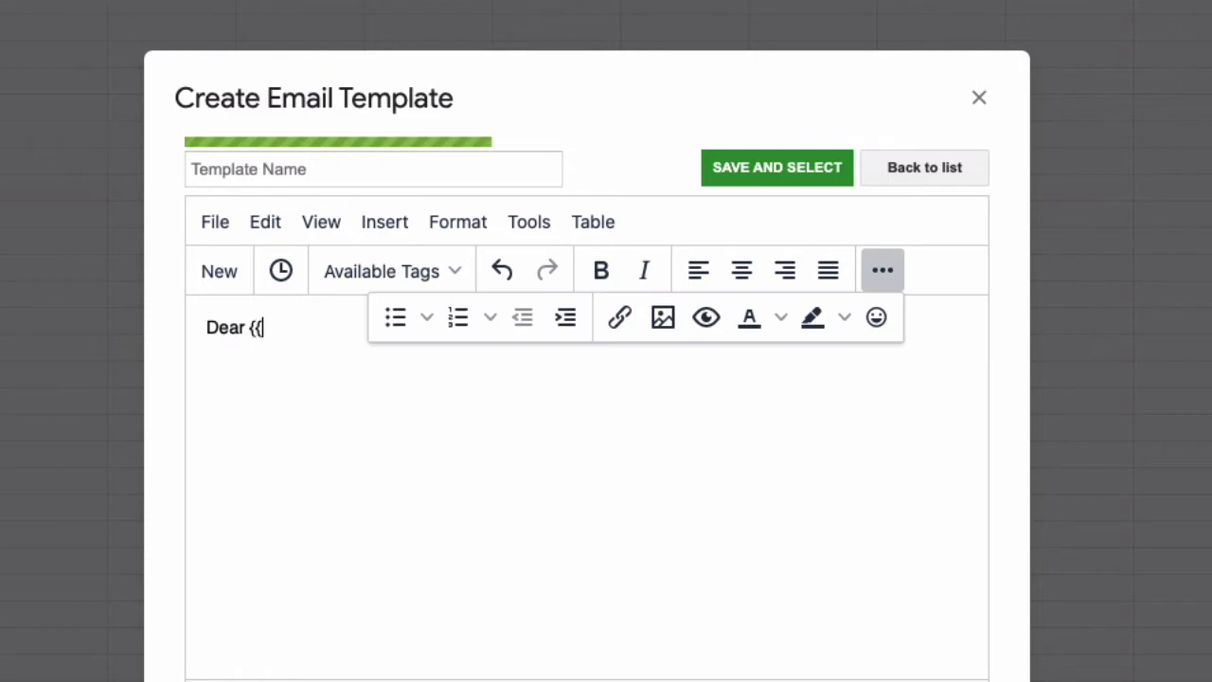
{"action": "type", "text": "Person}}"}
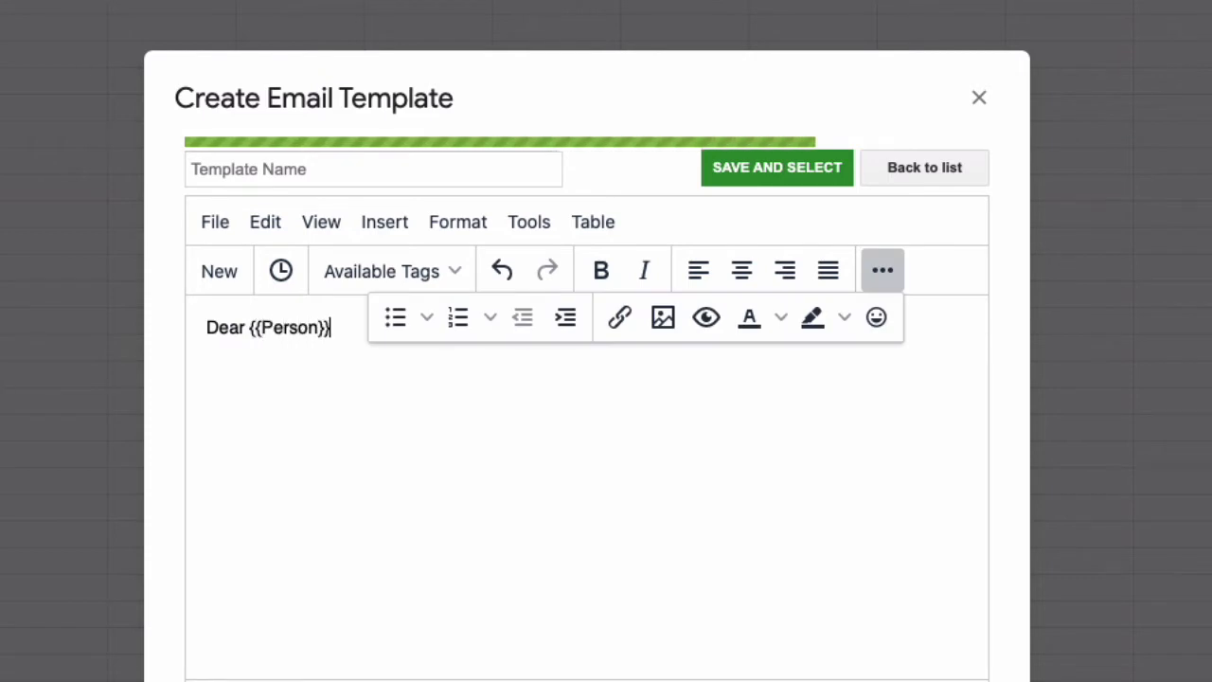
{"action": "left_click", "coordinate": [883, 271]}
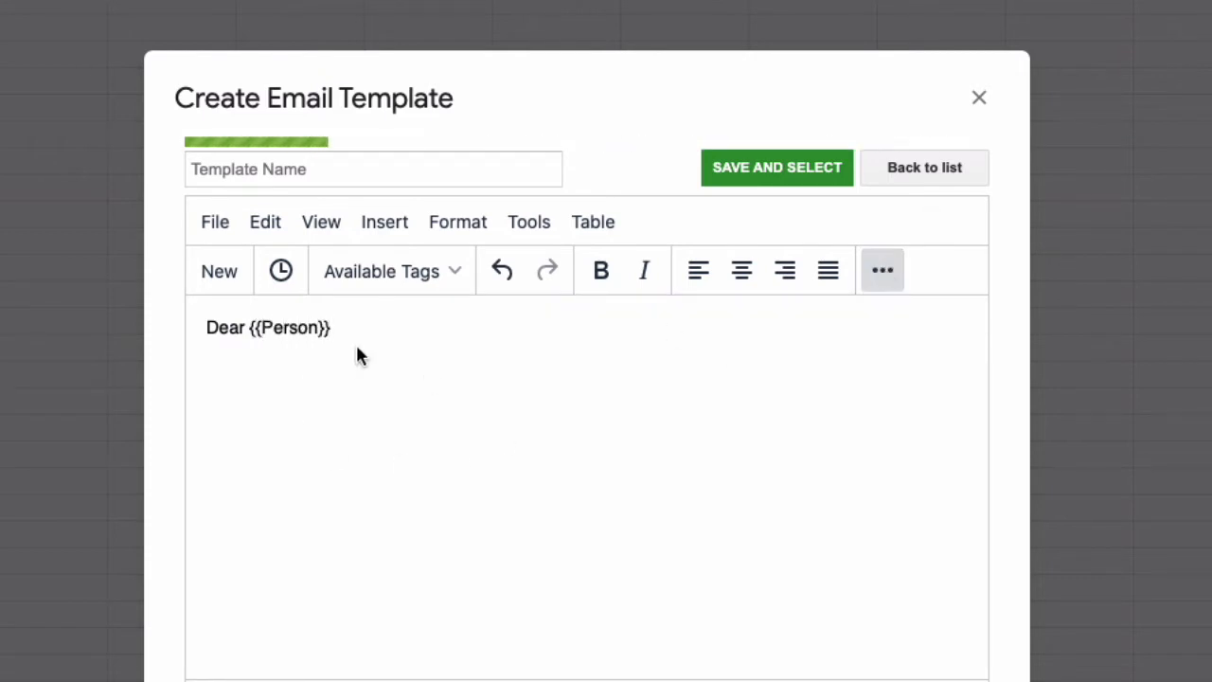
{"action": "type", "text": ","}
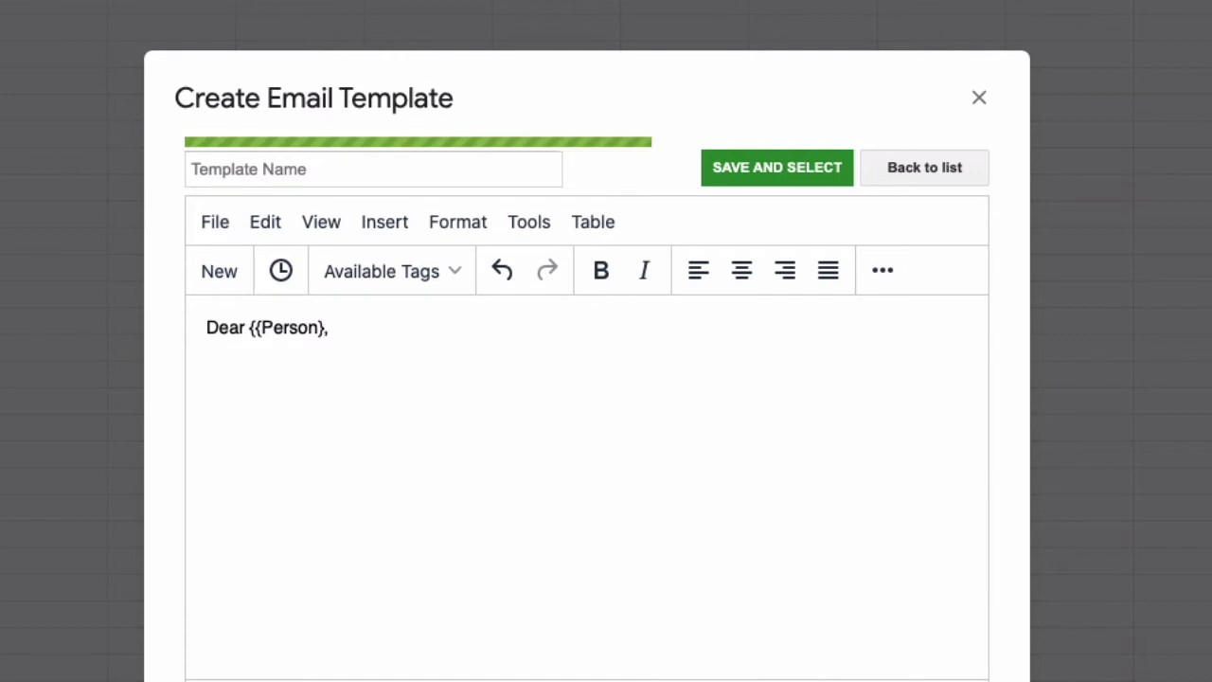
{"action": "key", "text": "Return"}
{"action": "type", "text": "I hope this e-mail finds"}
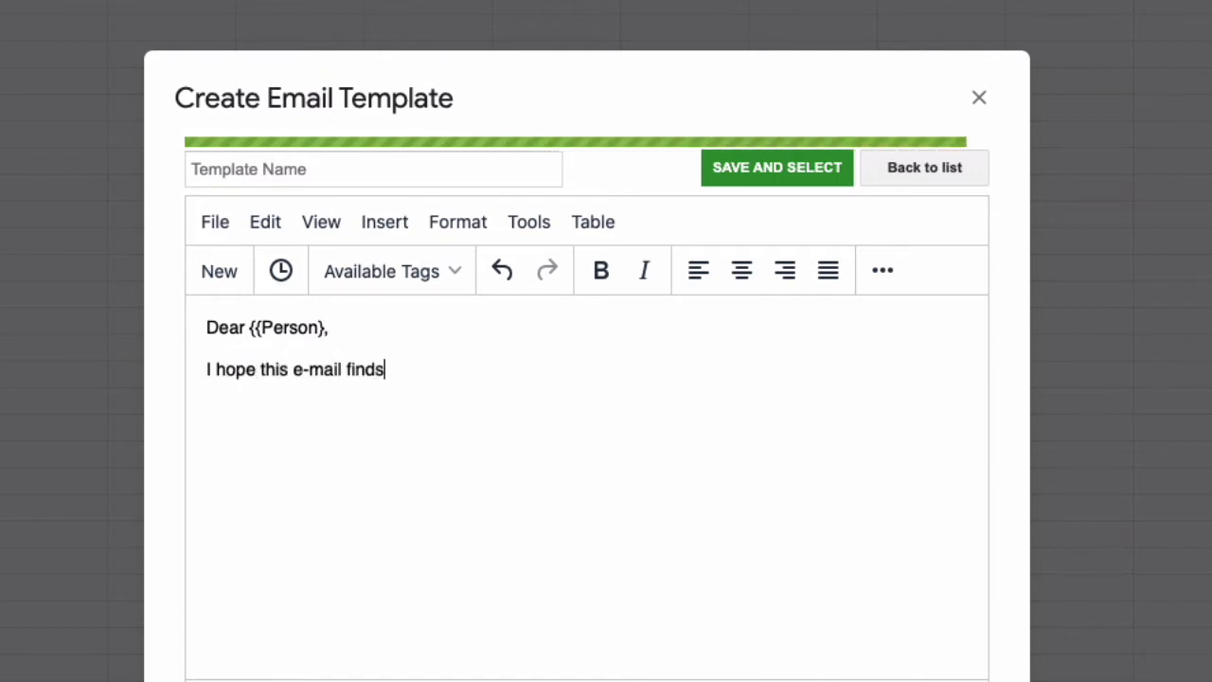
{"action": "type", "text": " you well, Your"}
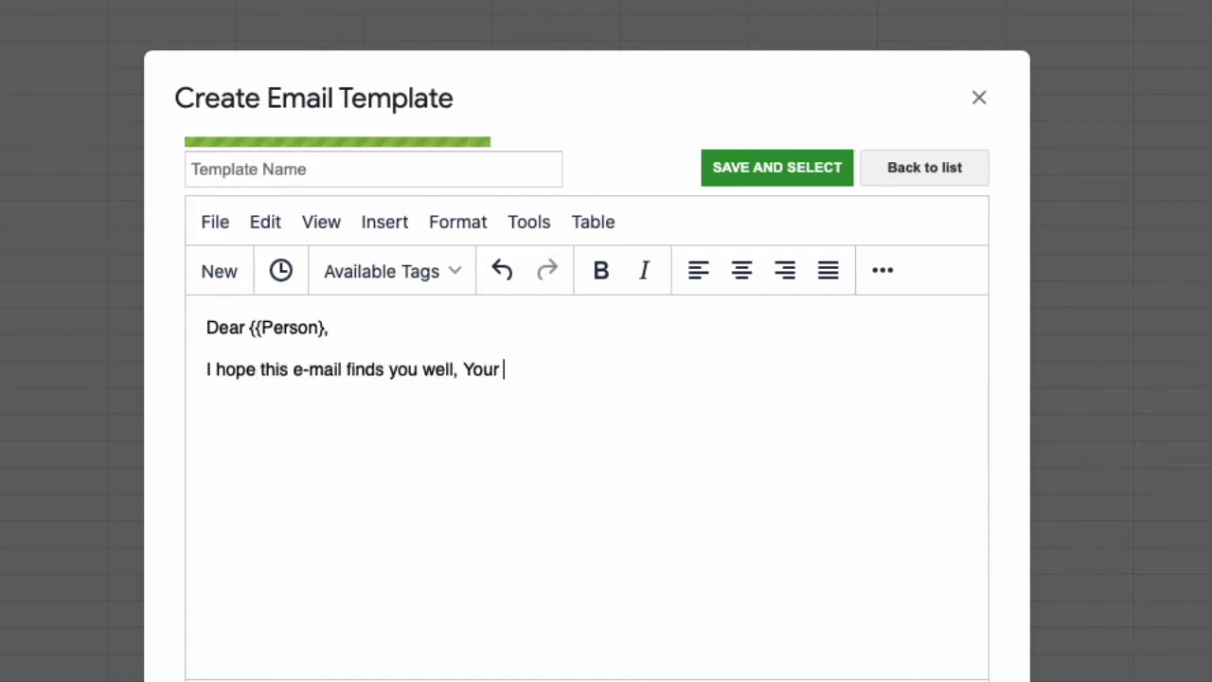
{"action": "key", "text": "BackSpace"}
{"action": "key", "text": "BackSpace"}
{"action": "key", "text": "BackSpace"}
{"action": "key", "text": "BackSpace"}
{"action": "key", "text": "BackSpace"}
{"action": "type", "text": "your"}
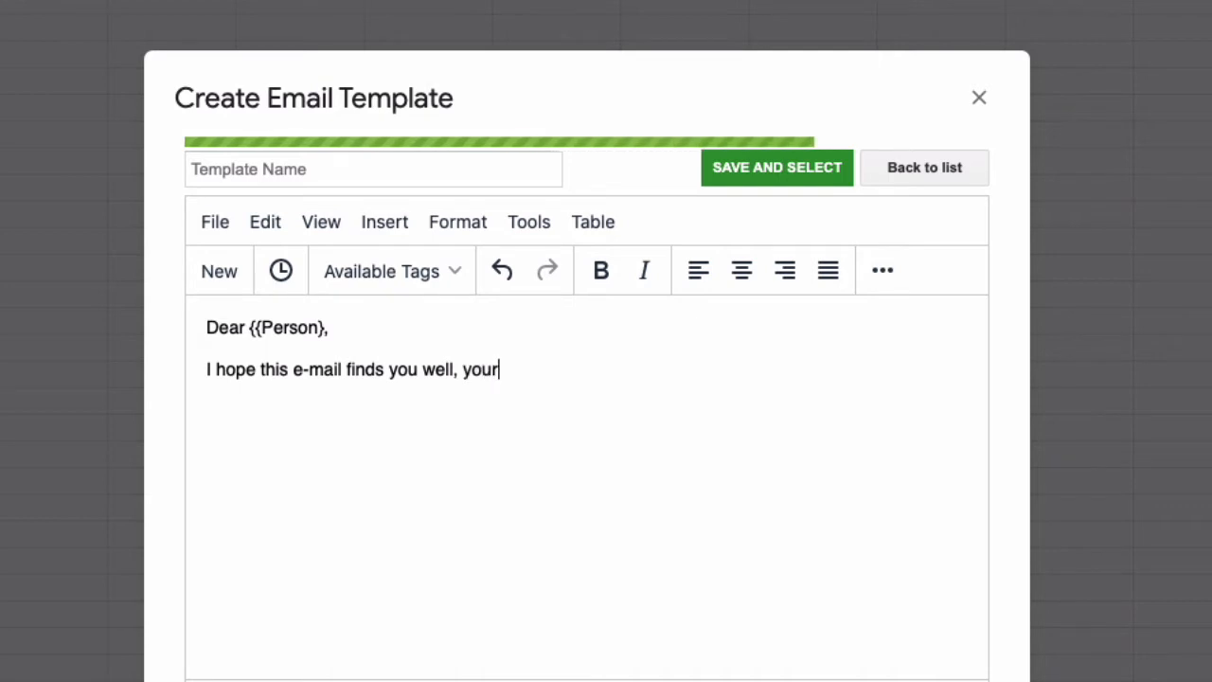
{"action": "type", "text": " student"}
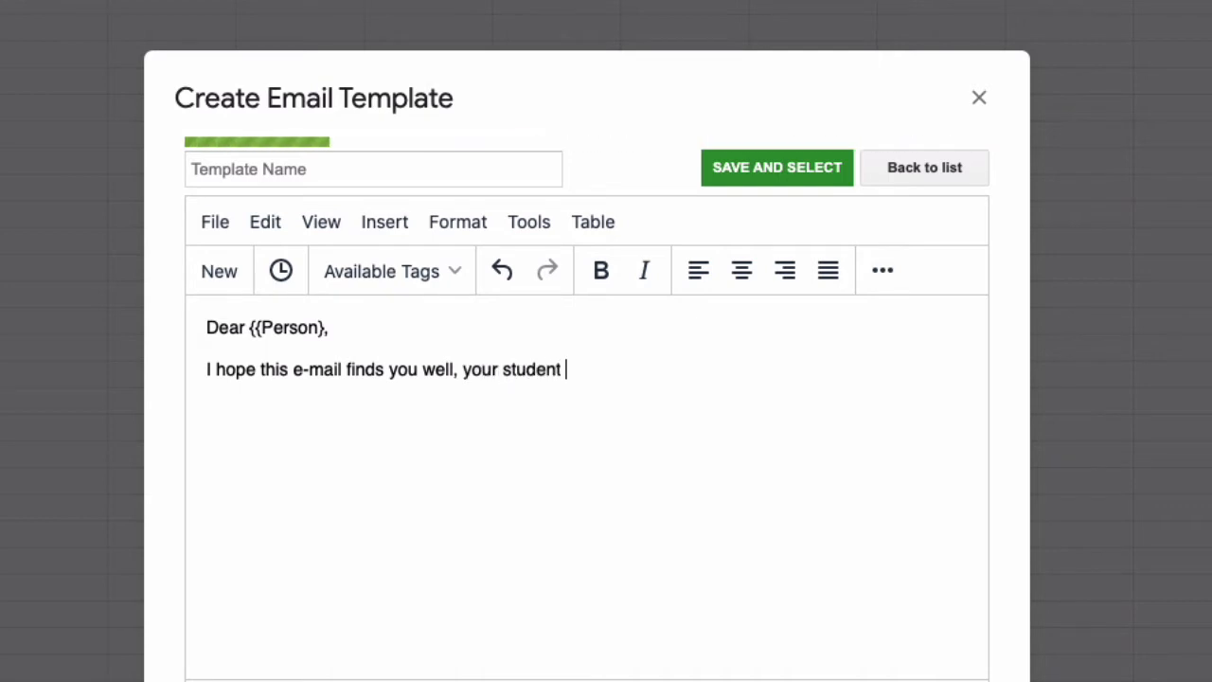
{"action": "key", "text": "BackSpace"}
{"action": "key", "text": "BackSpace"}
{"action": "key", "text": "BackSpace"}
{"action": "key", "text": "BackSpace"}
{"action": "key", "text": "BackSpace"}
{"action": "key", "text": "BackSpace"}
{"action": "key", "text": "BackSpace"}
{"action": "type", "text": "o"}
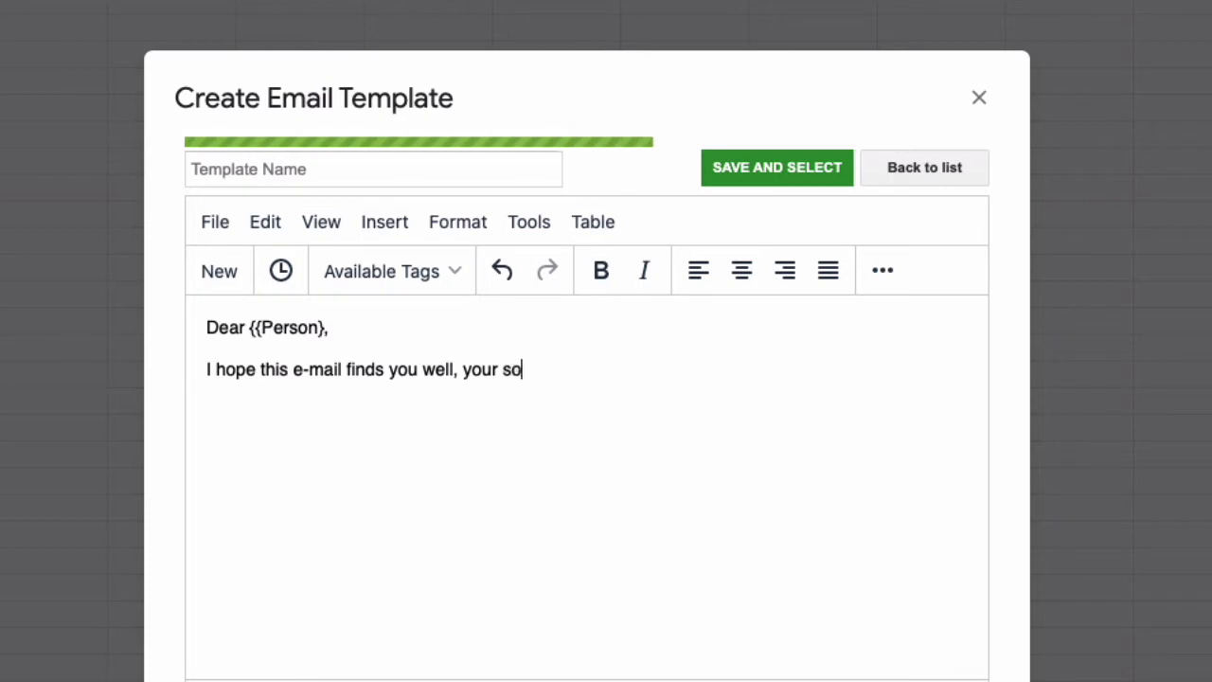
{"action": "type", "text": "n/daughter {{"}
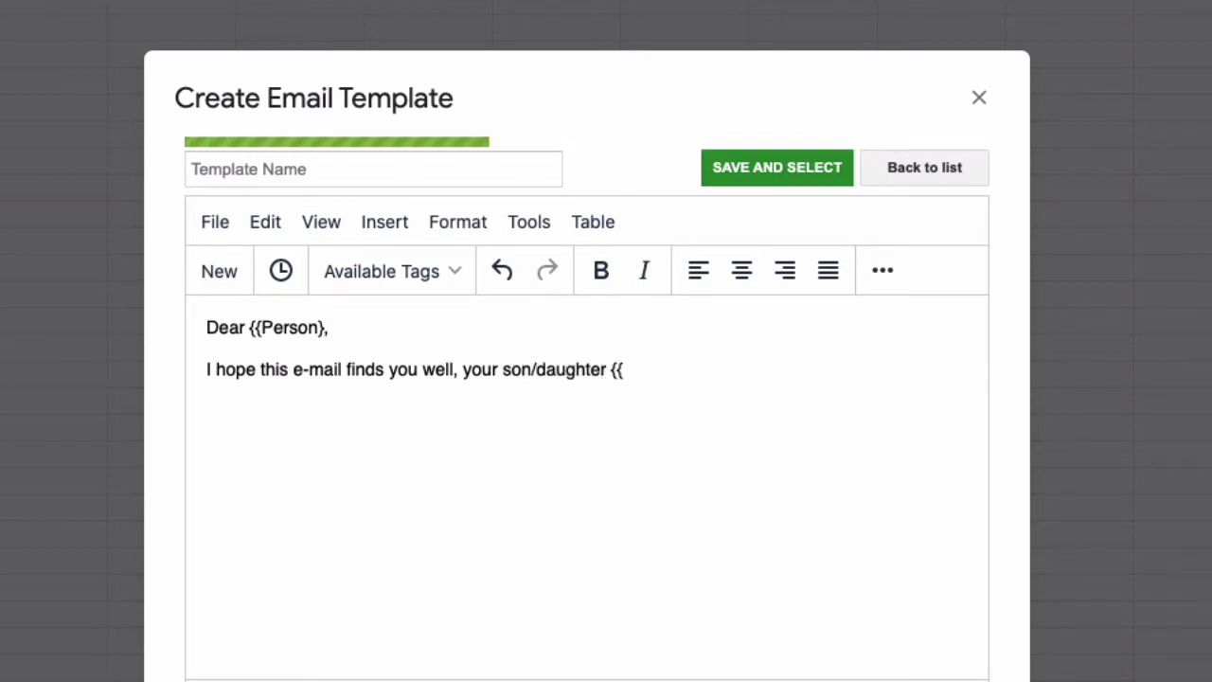
{"action": "type", "text": "name of student}"}
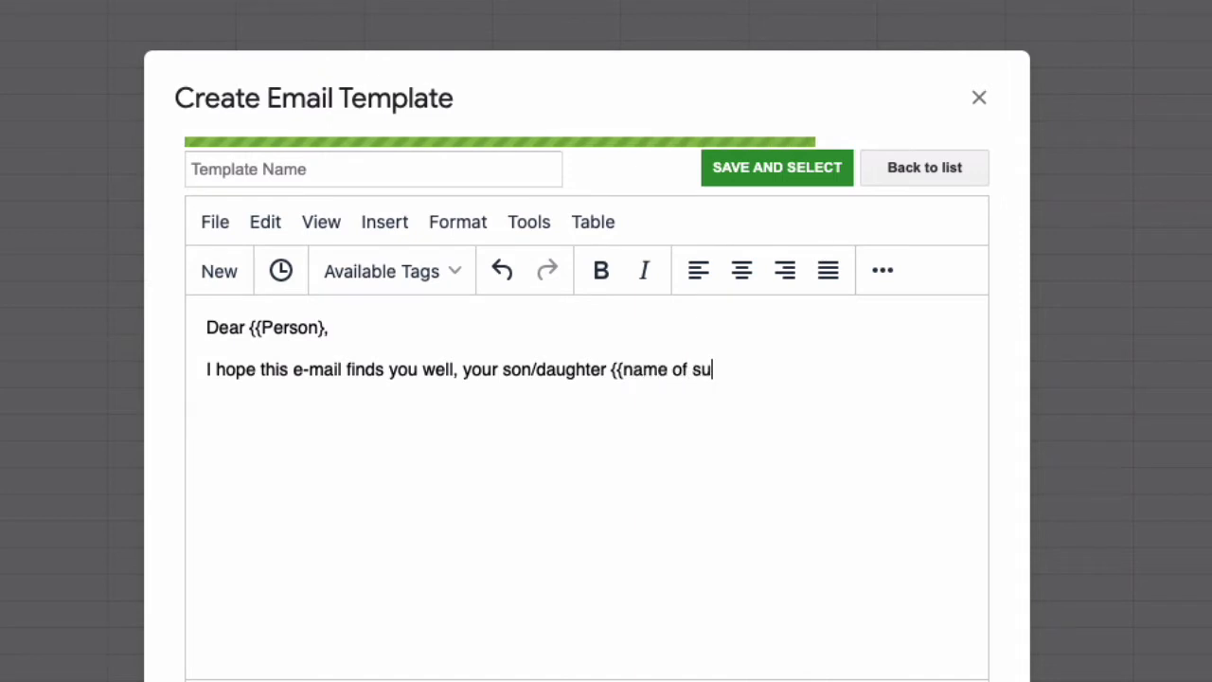
{"action": "type", "text": "} "}
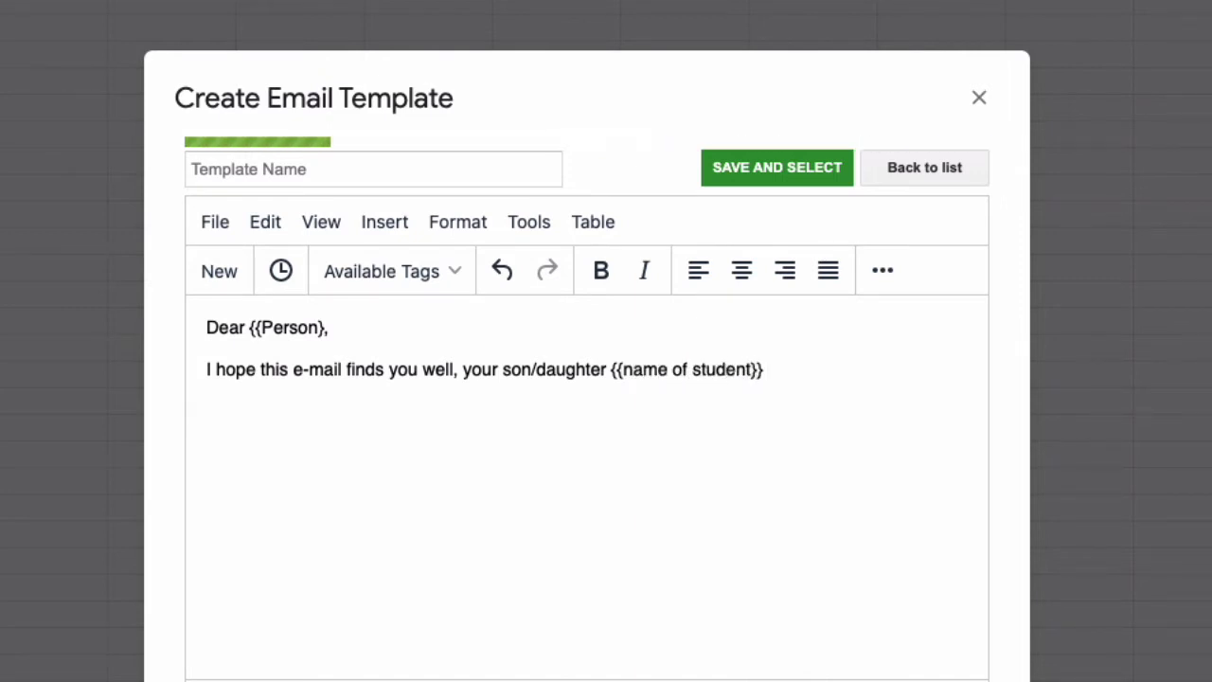
{"action": "type", "text": "has not beeen a"}
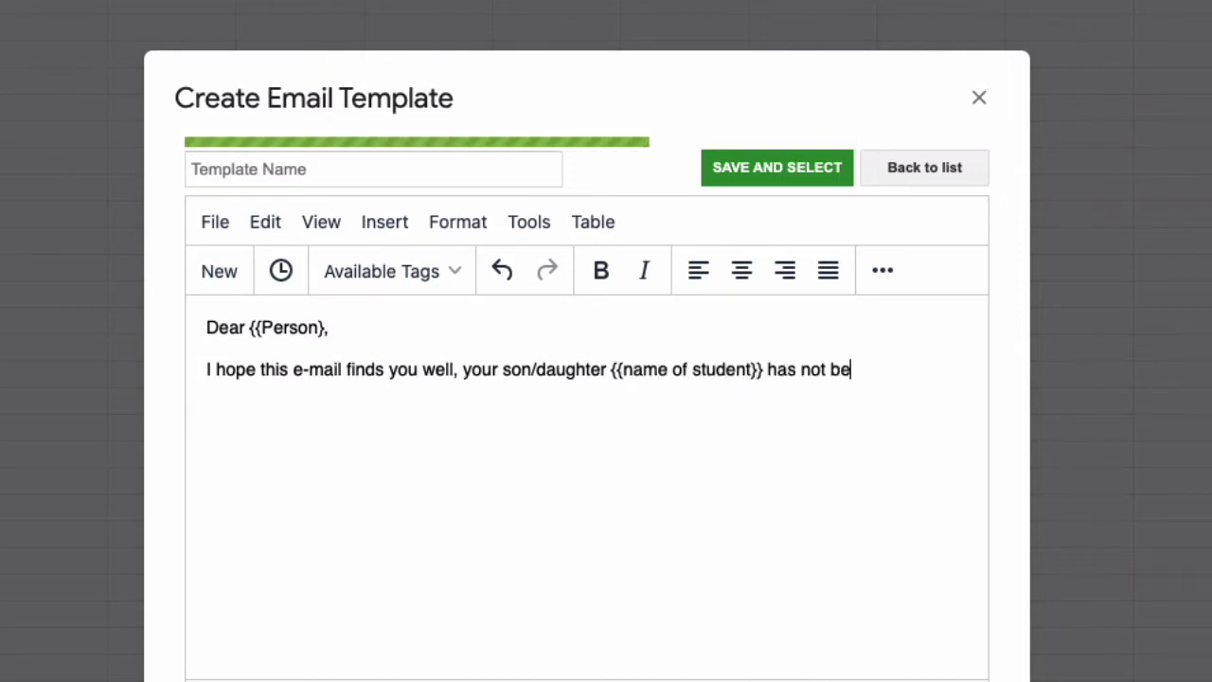
{"action": "key", "text": "BackSpace"}
{"action": "key", "text": "BackSpace"}
{"action": "key", "text": "BackSpace"}
{"action": "key", "text": "BackSpace"}
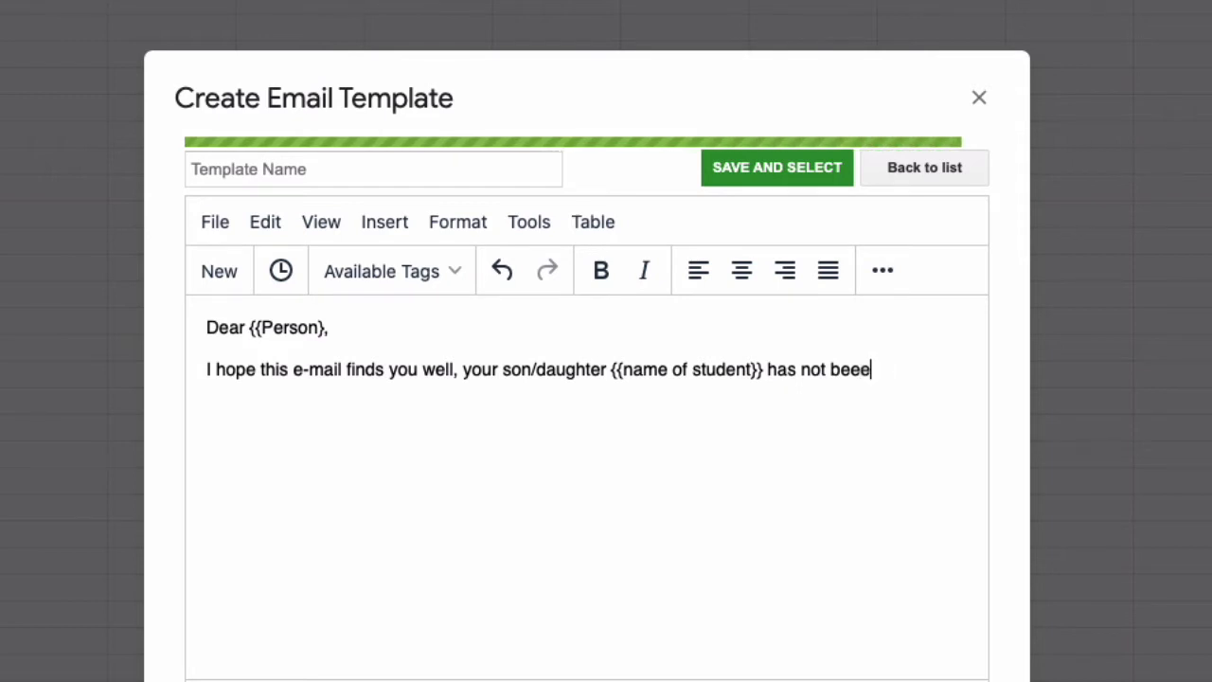
{"action": "type", "text": "n attending. dPlease"}
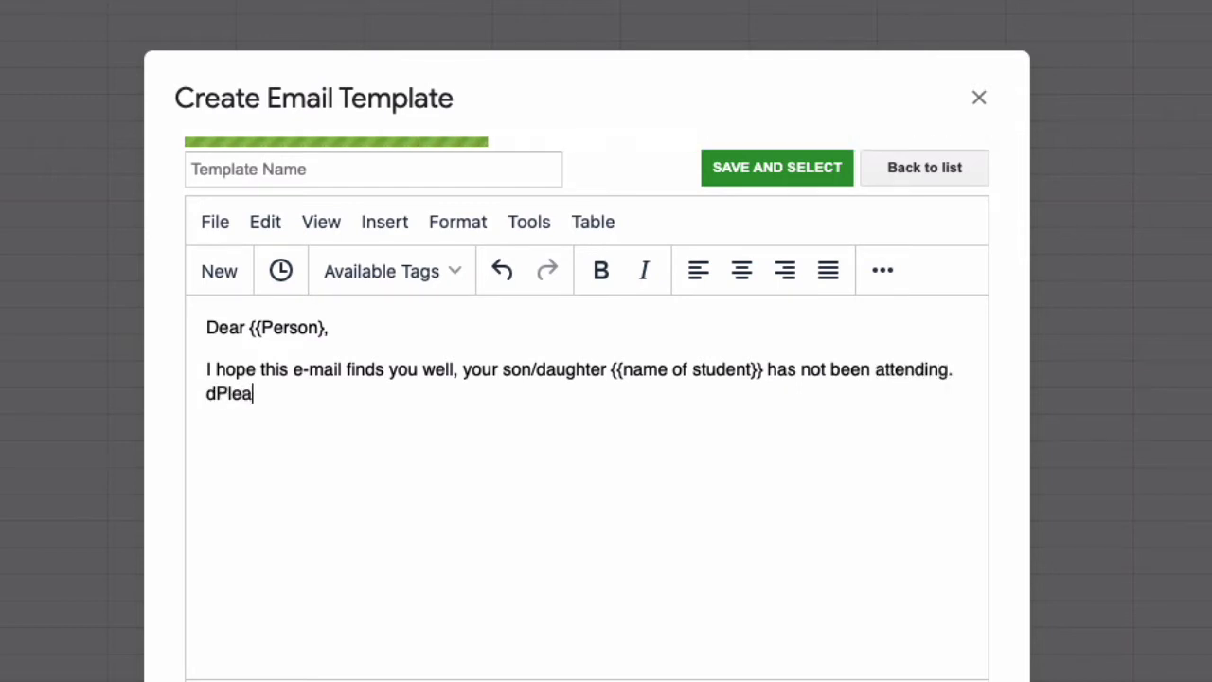
Step: Add the sentence 'Please respond with a time that you are willing to meet.'
{"action": "key", "text": "BackSpace"}
{"action": "key", "text": "BackSpace"}
{"action": "key", "text": "BackSpace"}
{"action": "key", "text": "BackSpace"}
{"action": "key", "text": "BackSpace"}
{"action": "key", "text": "BackSpace"}
{"action": "key", "text": "BackSpace"}
{"action": "type", "text": "Ple"}
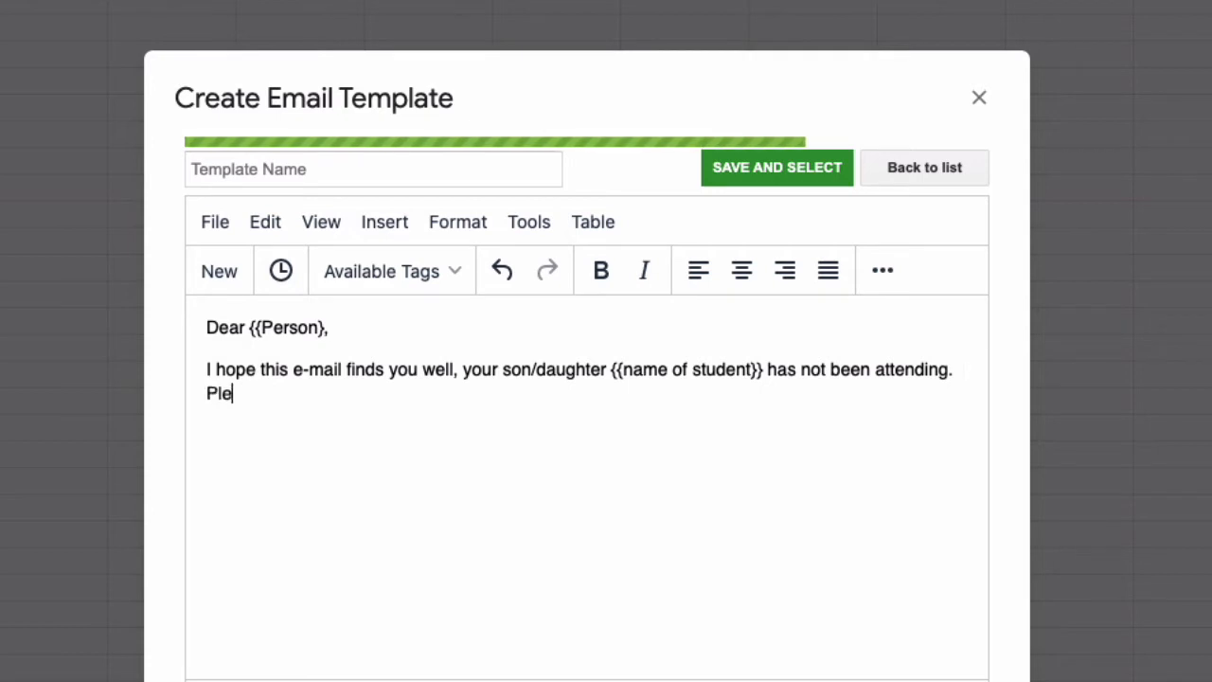
{"action": "type", "text": "ase respond wih a ti"}
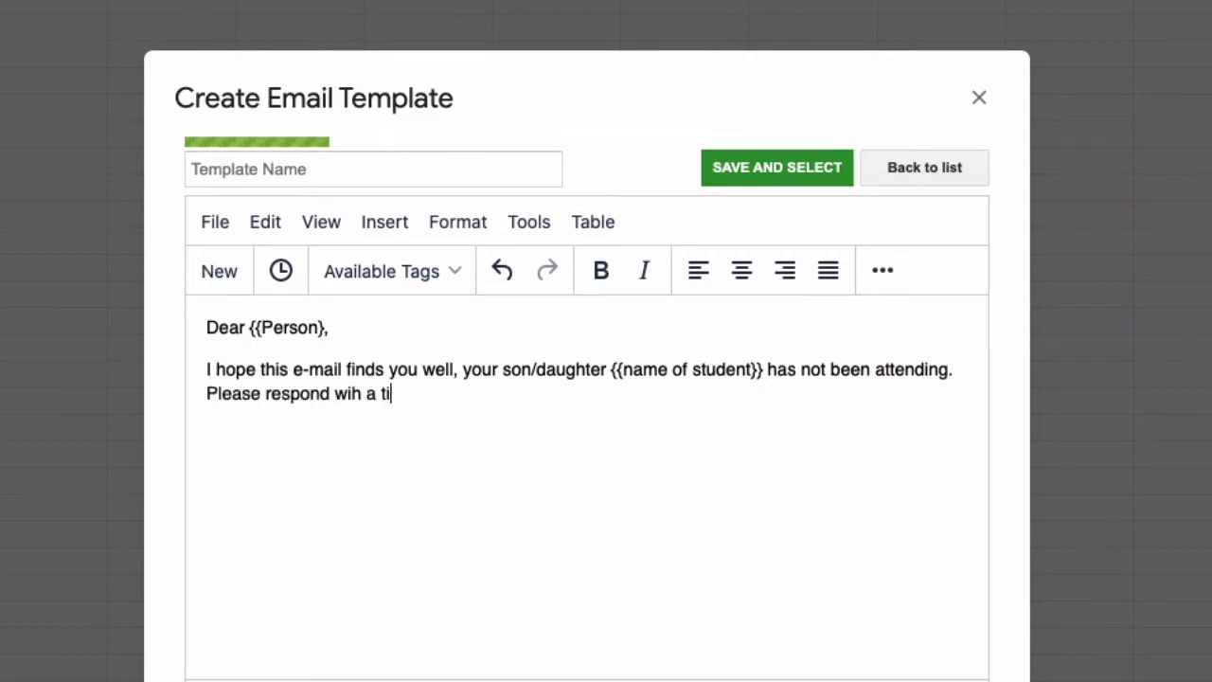
{"action": "key", "text": "BackSpace"}
{"action": "key", "text": "BackSpace"}
{"action": "key", "text": "BackSpace"}
{"action": "key", "text": "BackSpace"}
{"action": "key", "text": "BackSpace"}
{"action": "key", "text": "BackSpace"}
{"action": "type", "text": "th a"}
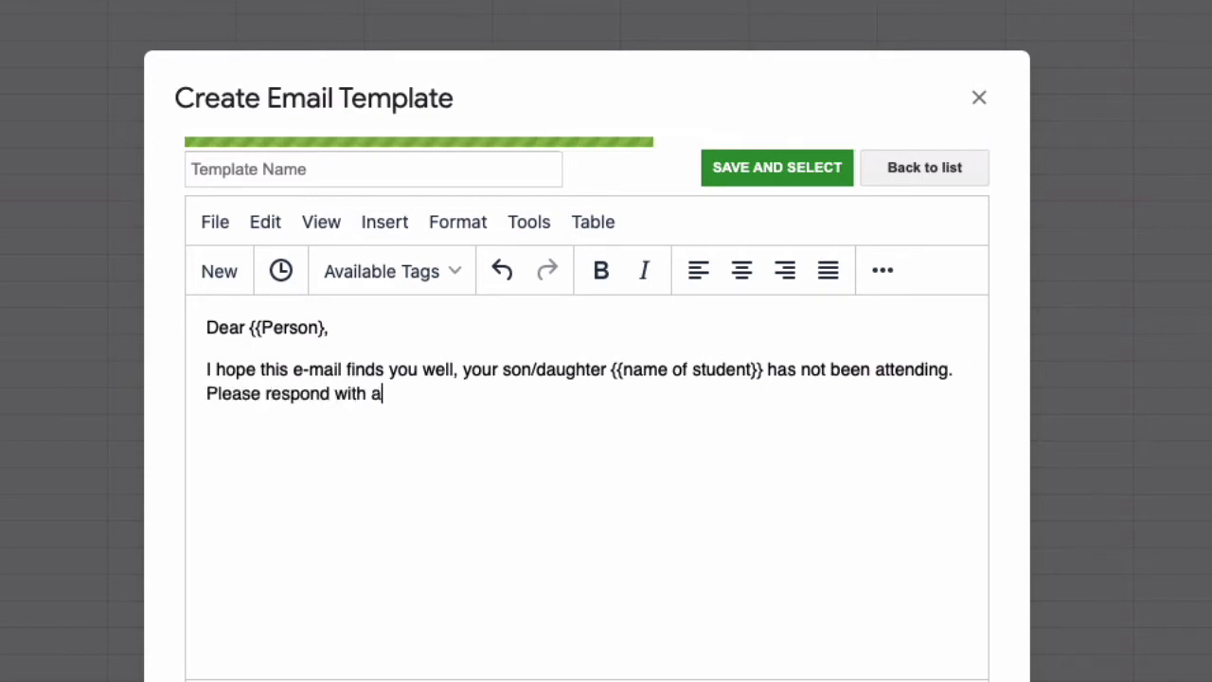
{"action": "type", "text": " time tha yo"}
{"action": "key", "text": "BackSpace"}
{"action": "key", "text": "BackSpace"}
{"action": "key", "text": "BackSpace"}
{"action": "type", "text": "t ay"}
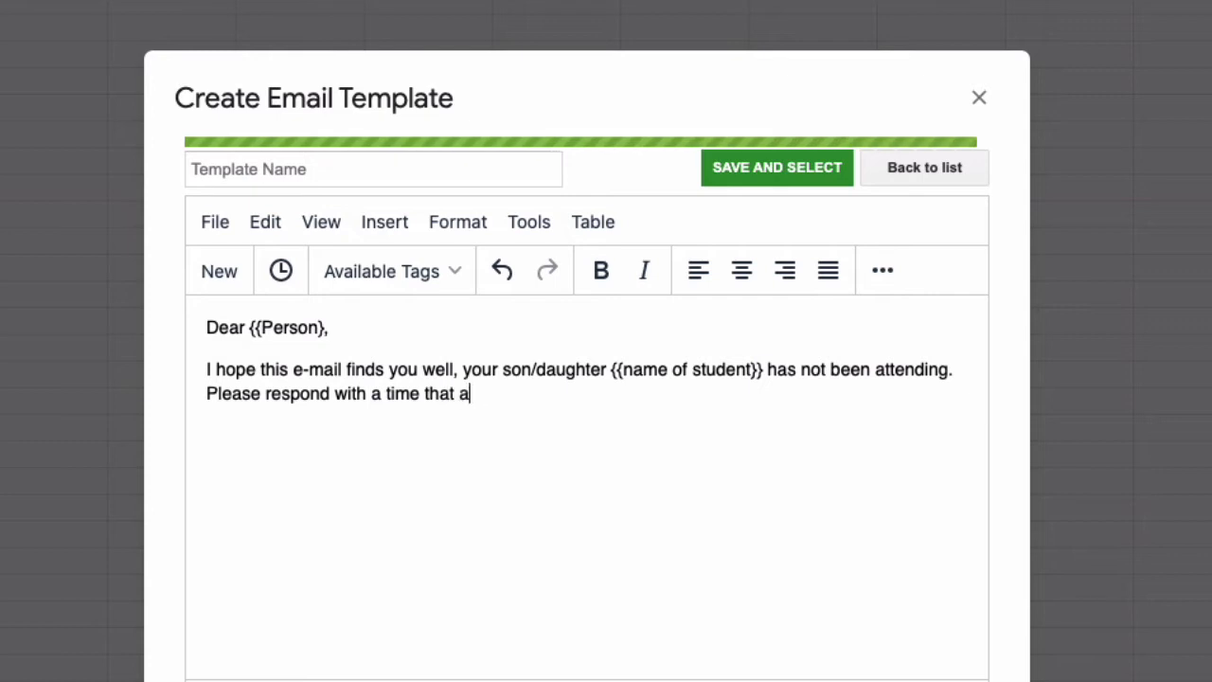
{"action": "key", "text": "BackSpace"}
{"action": "key", "text": "BackSpace"}
{"action": "type", "text": "you are willin"}
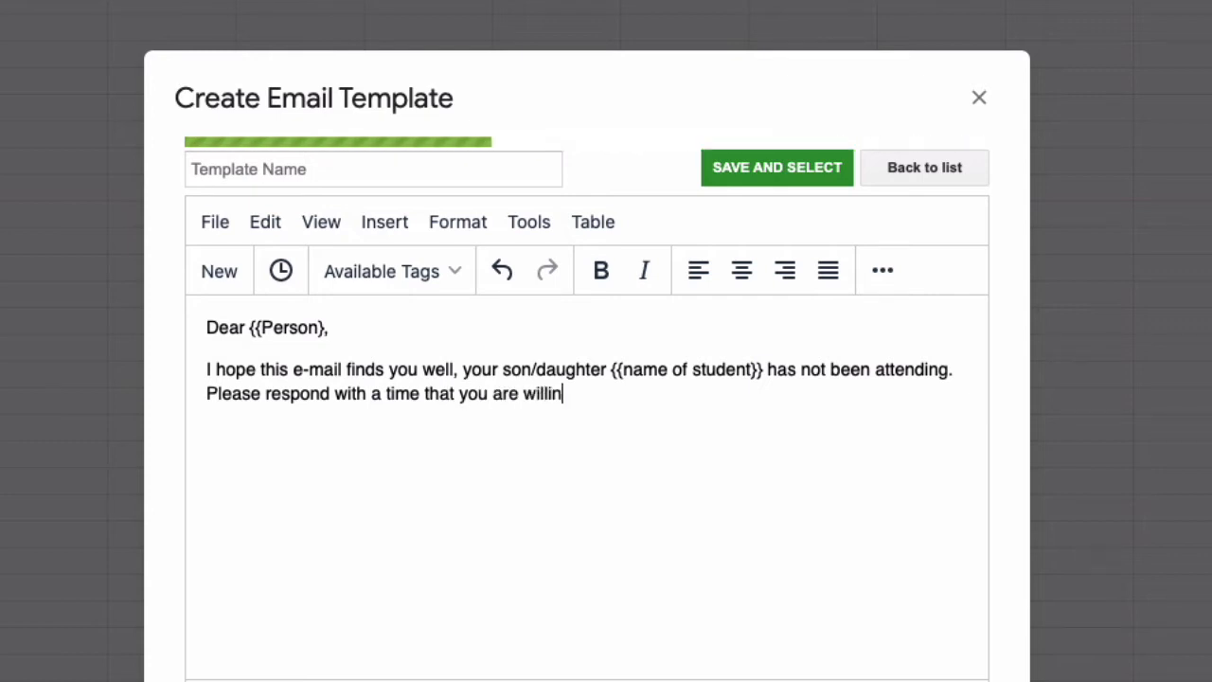
{"action": "type", "text": "g to meet."}
Step: Add a 'Thanks!' sign-off with the teacher's name, restore the greeting comma, and name the template 'test doc'
{"action": "key", "text": "Return"}
{"action": "key", "text": "Return"}
{"action": "type", "text": "T"}
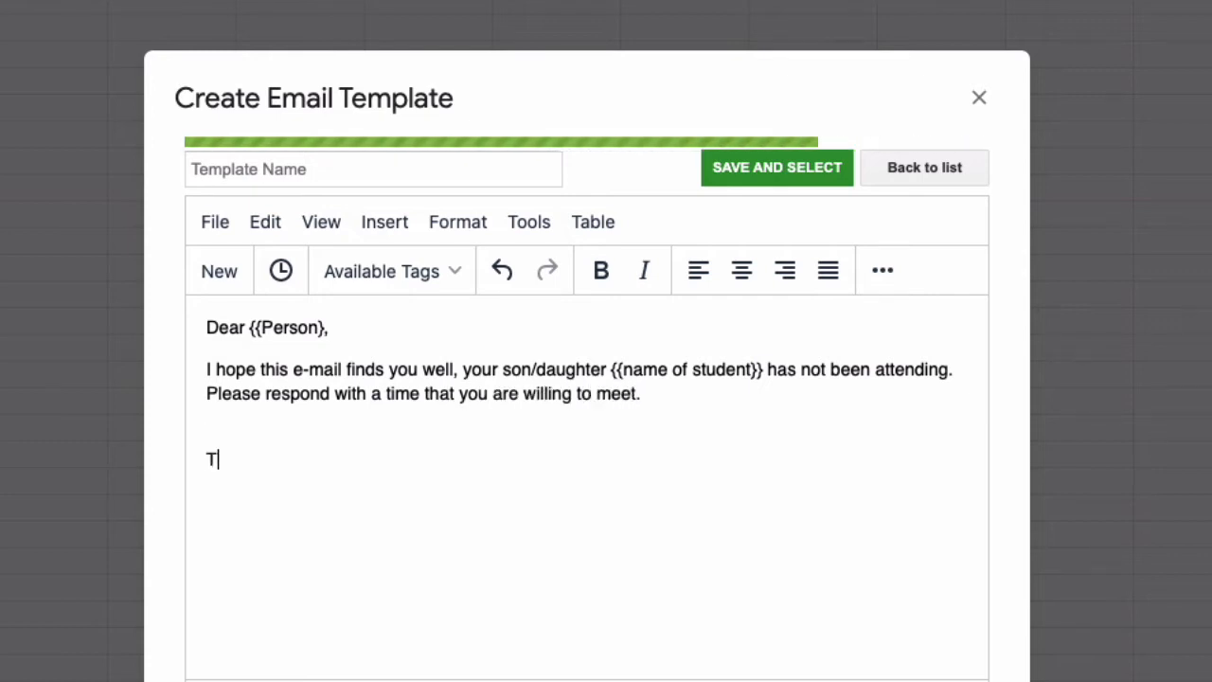
{"action": "type", "text": "hanks!"}
{"action": "key", "text": "Return"}
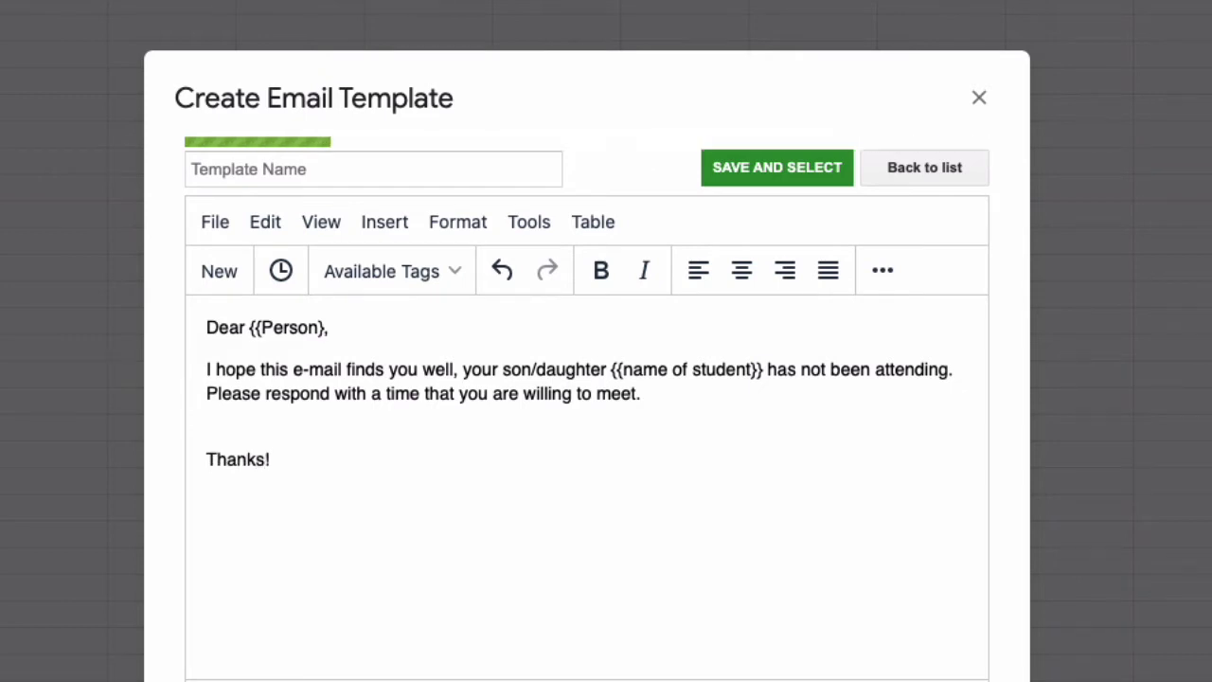
{"action": "type", "text": "Mr. Kam"}
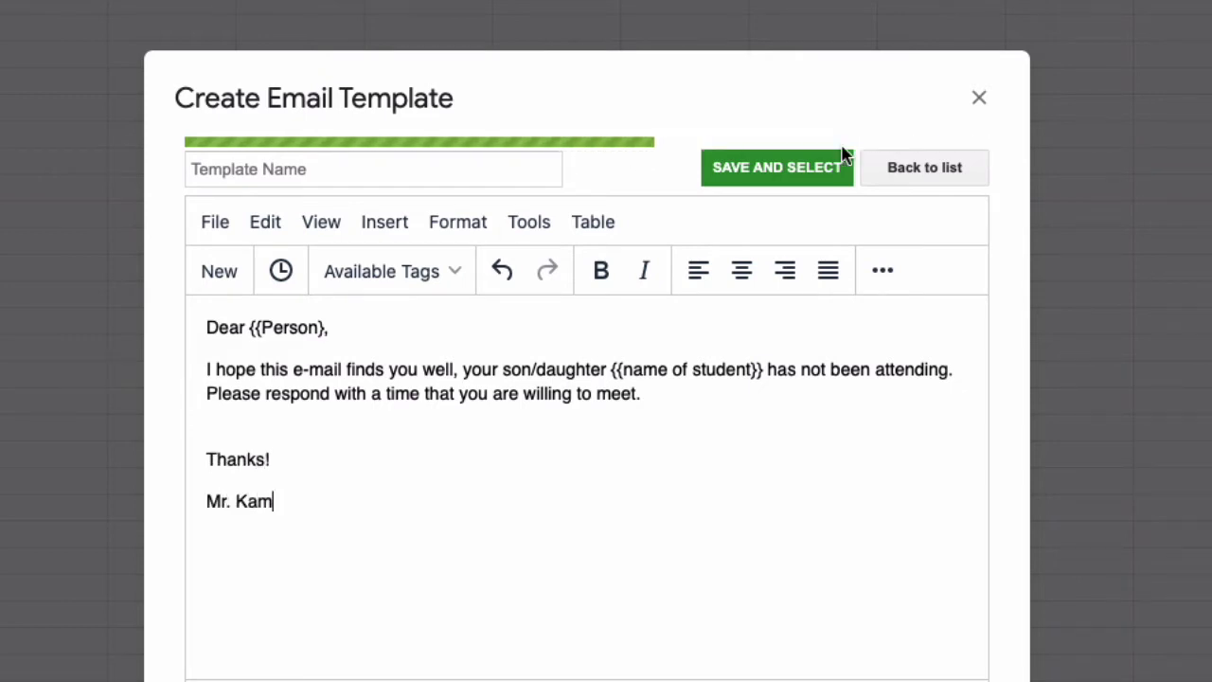
{"action": "left_click", "coordinate": [326, 327]}
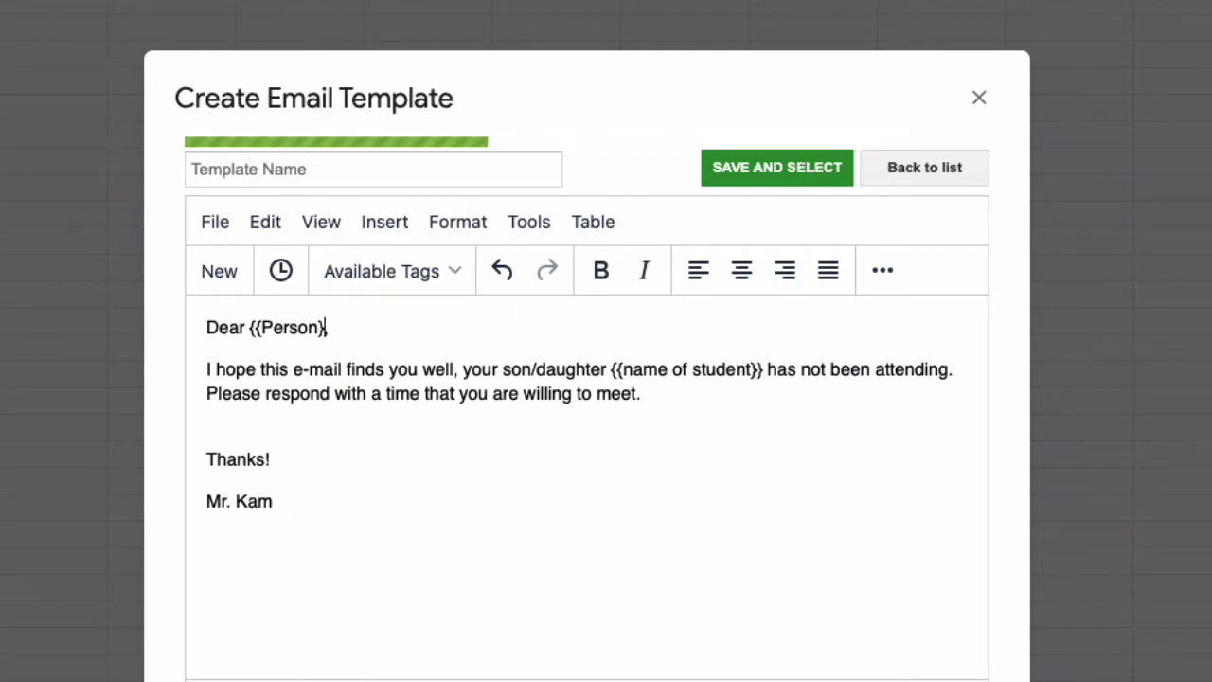
{"action": "type", "text": ","}
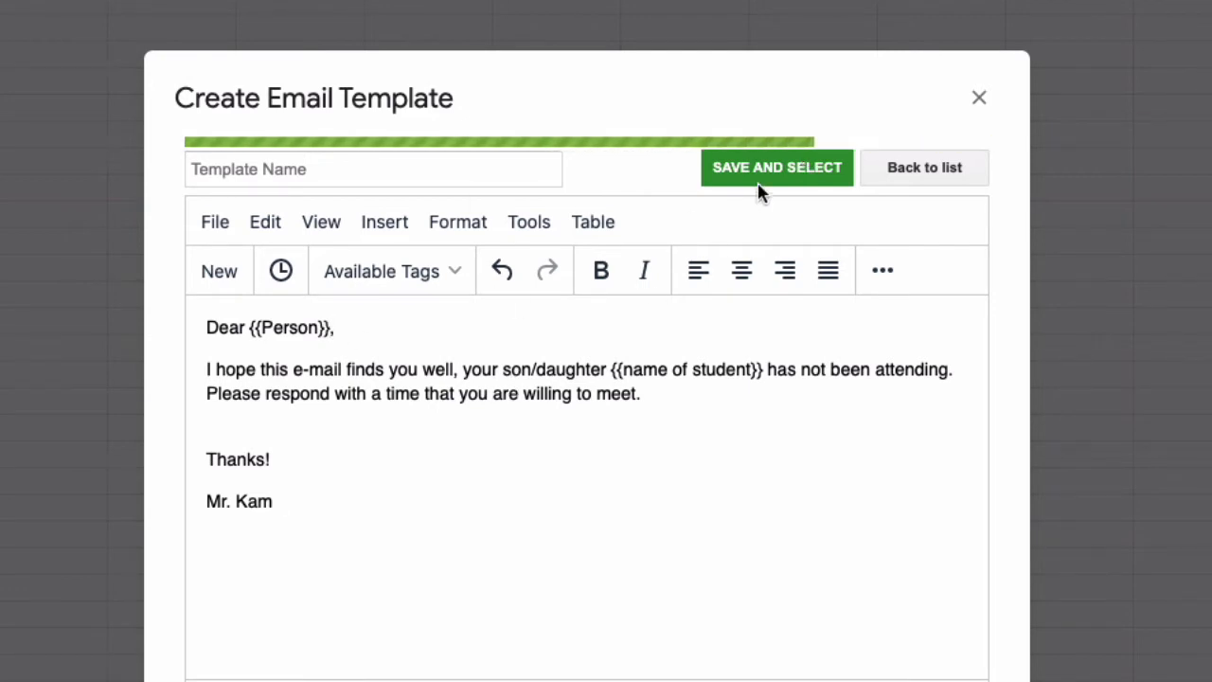
{"action": "left_click", "coordinate": [288, 177]}
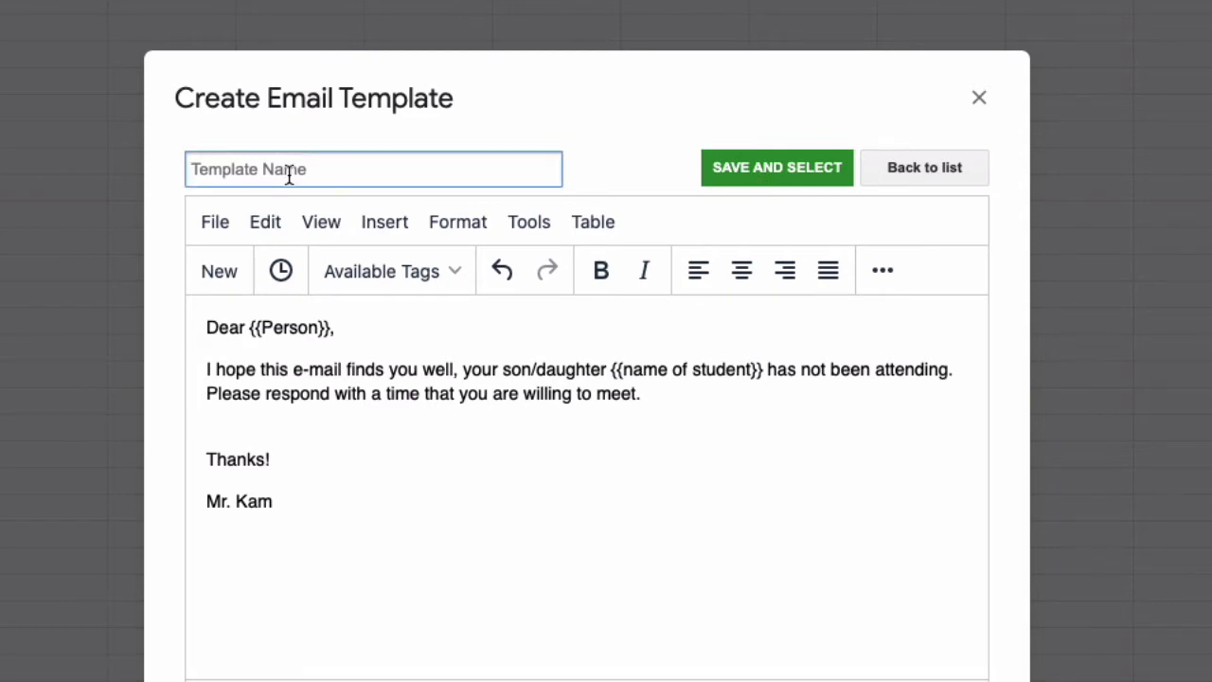
{"action": "type", "text": "test doc"}
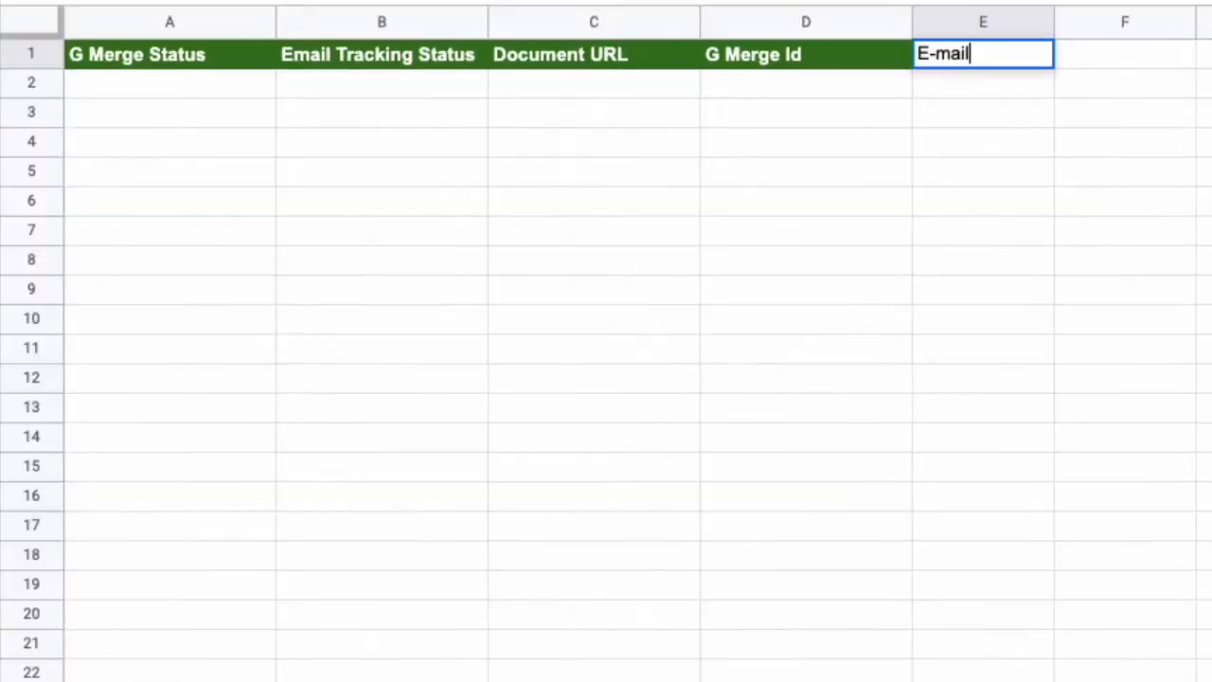
Step: Commit the E-mail heading, enter a sample parent e-mail address in E2, and auto-fit column E
{"action": "key", "text": "Return"}
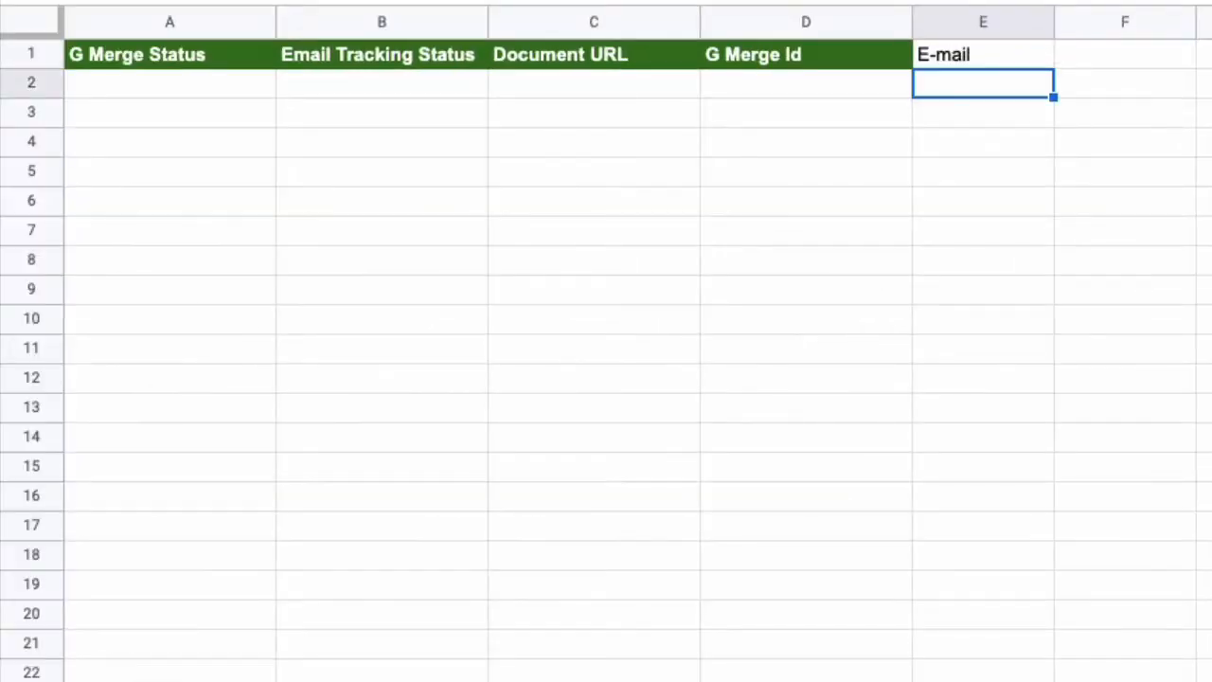
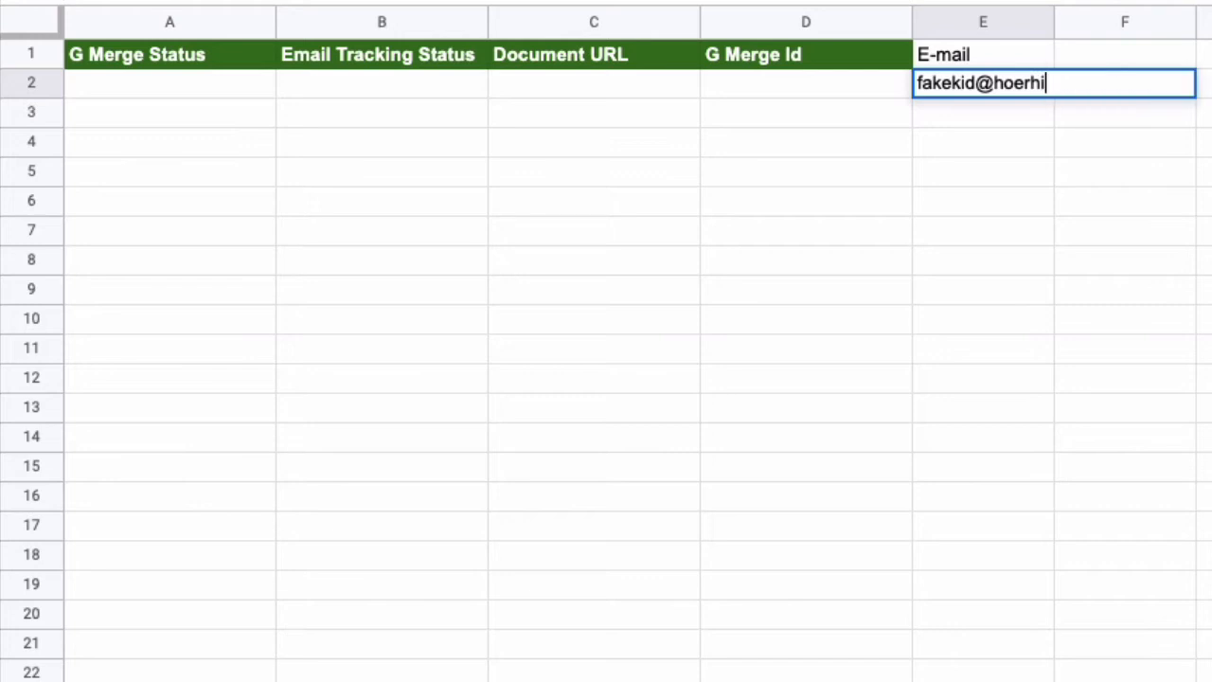
{"action": "key", "text": "Return"}
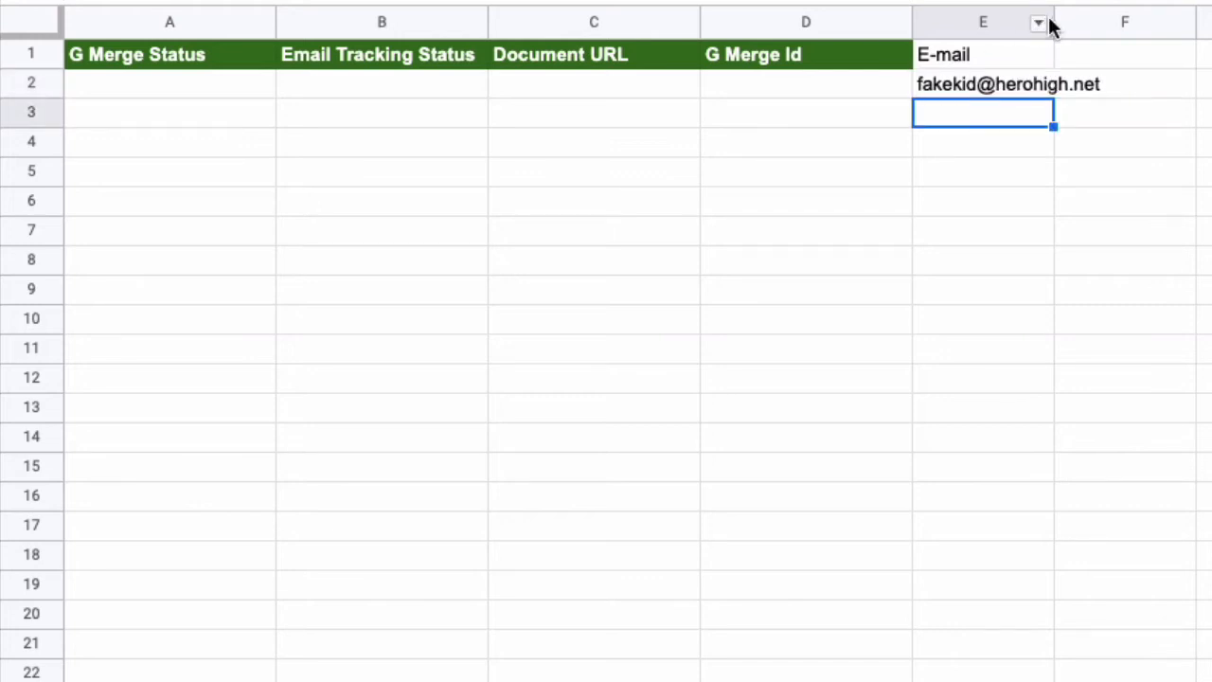
{"action": "double_click", "coordinate": [1052, 21]}
{"action": "left_click", "coordinate": [1123, 56]}
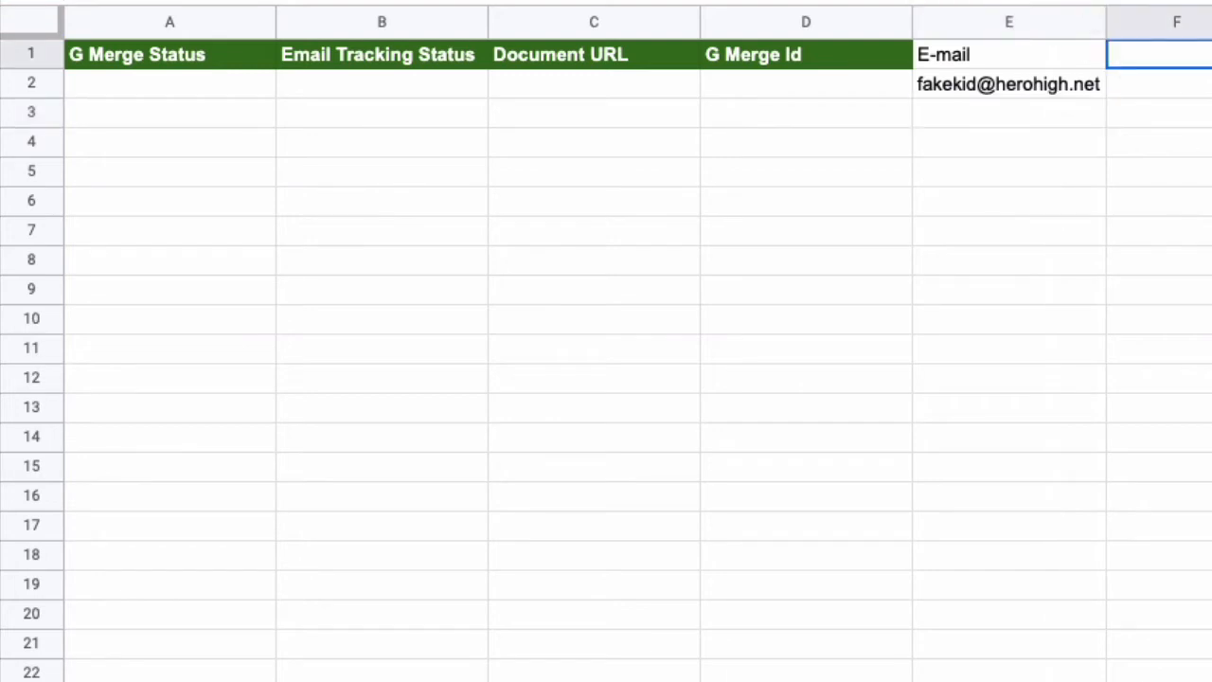
{"action": "scroll", "coordinate": [1151, 52], "scroll_direction": "right", "scroll_amount": 5}
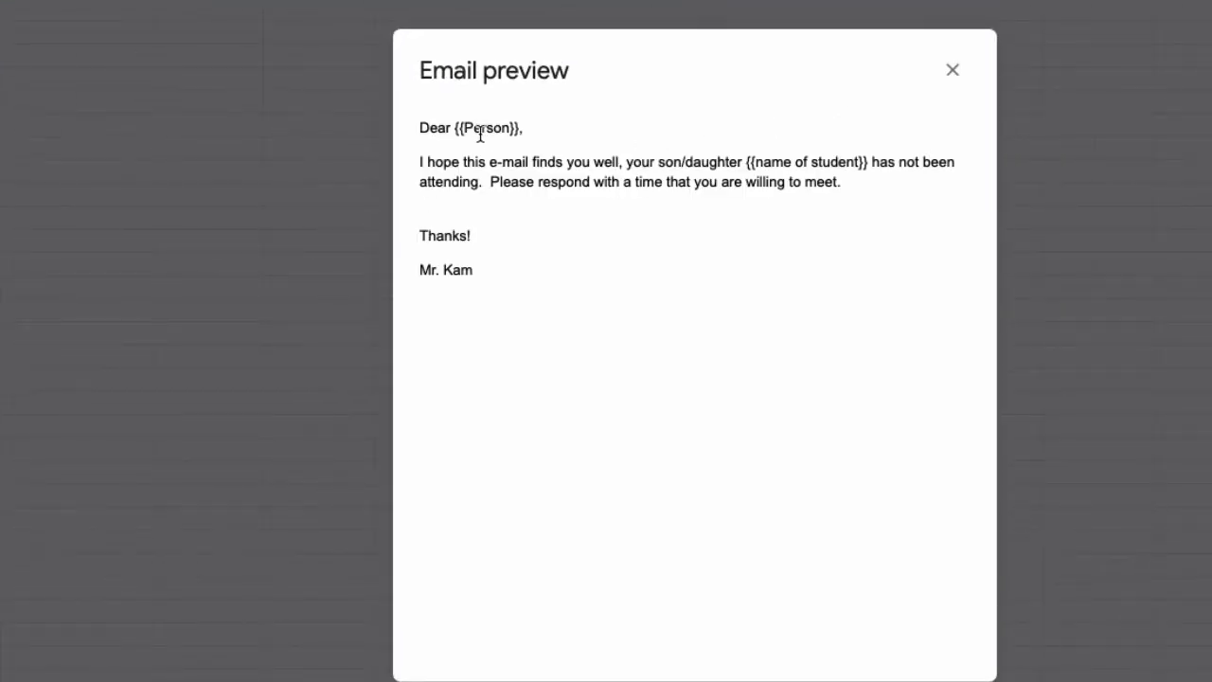
Step: Add a 'Person' heading in F1 with the parent's full name in F2
{"action": "left_click", "coordinate": [951, 70]}
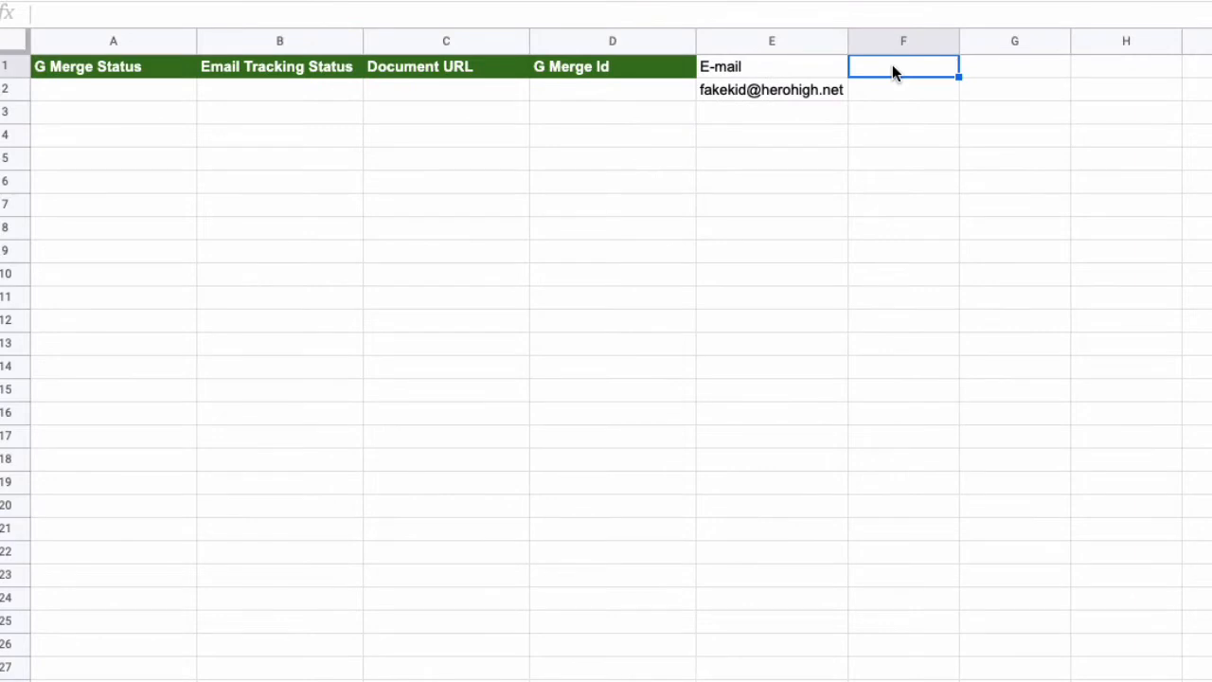
{"action": "type", "text": "Person"}
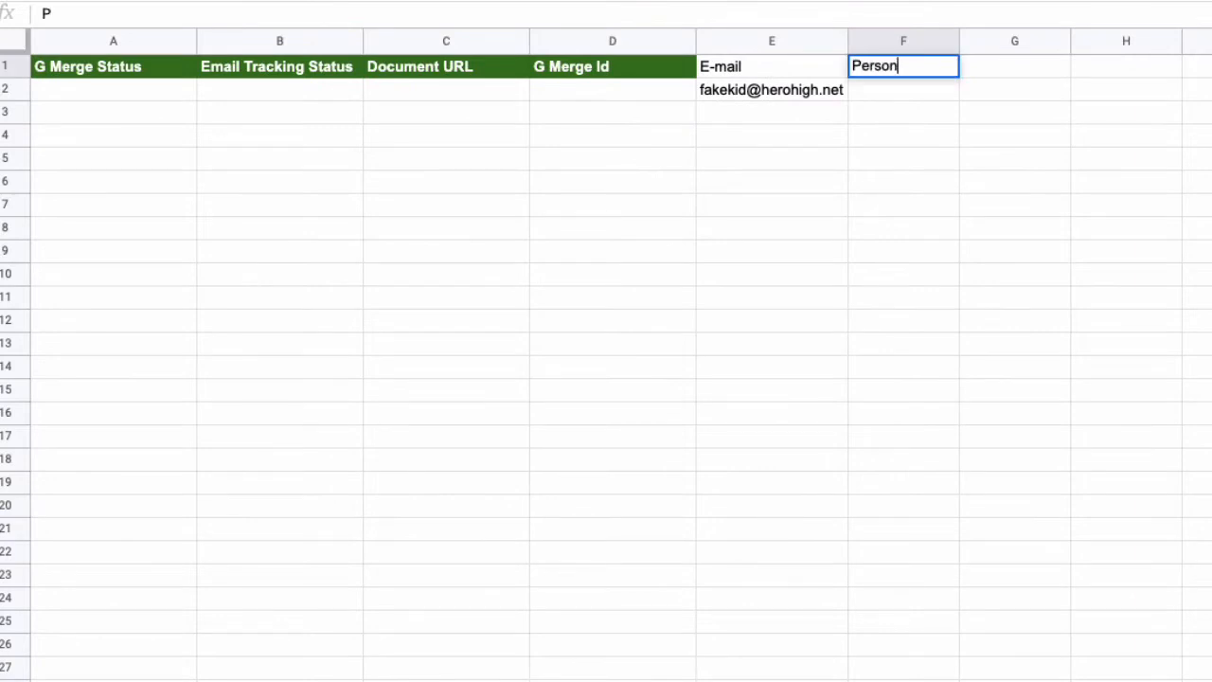
{"action": "key", "text": "Return"}
{"action": "type", "text": "Mr. "}
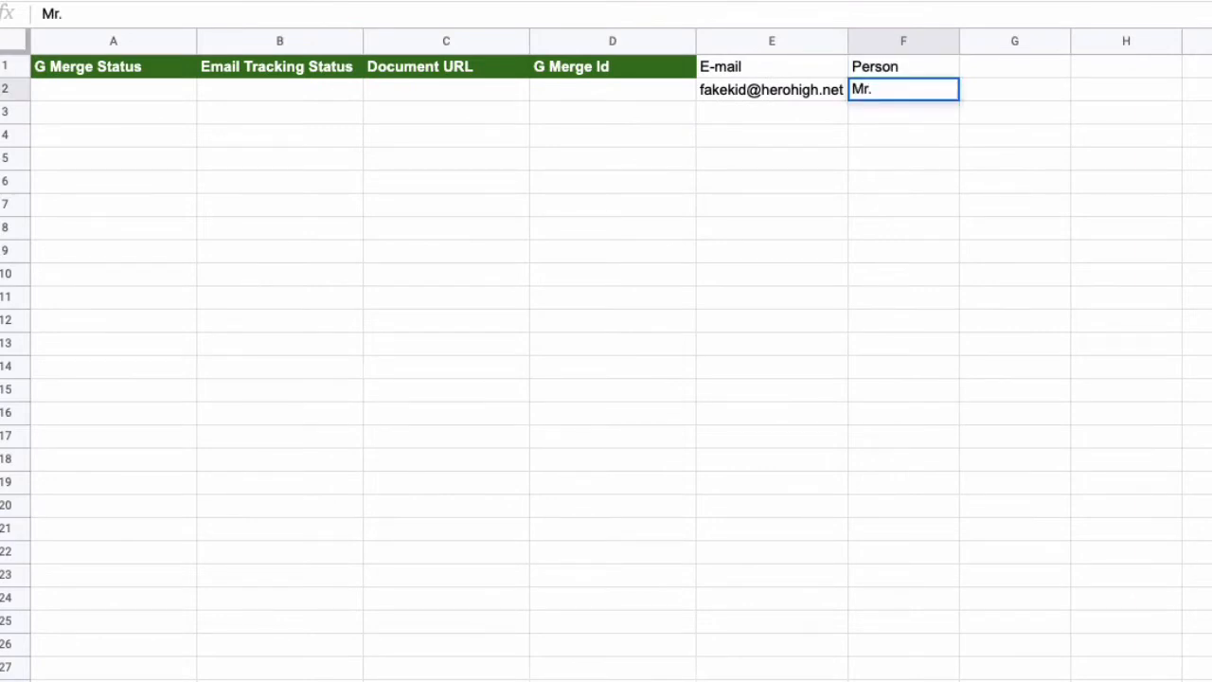
{"action": "type", "text": "Fisher Pric"}
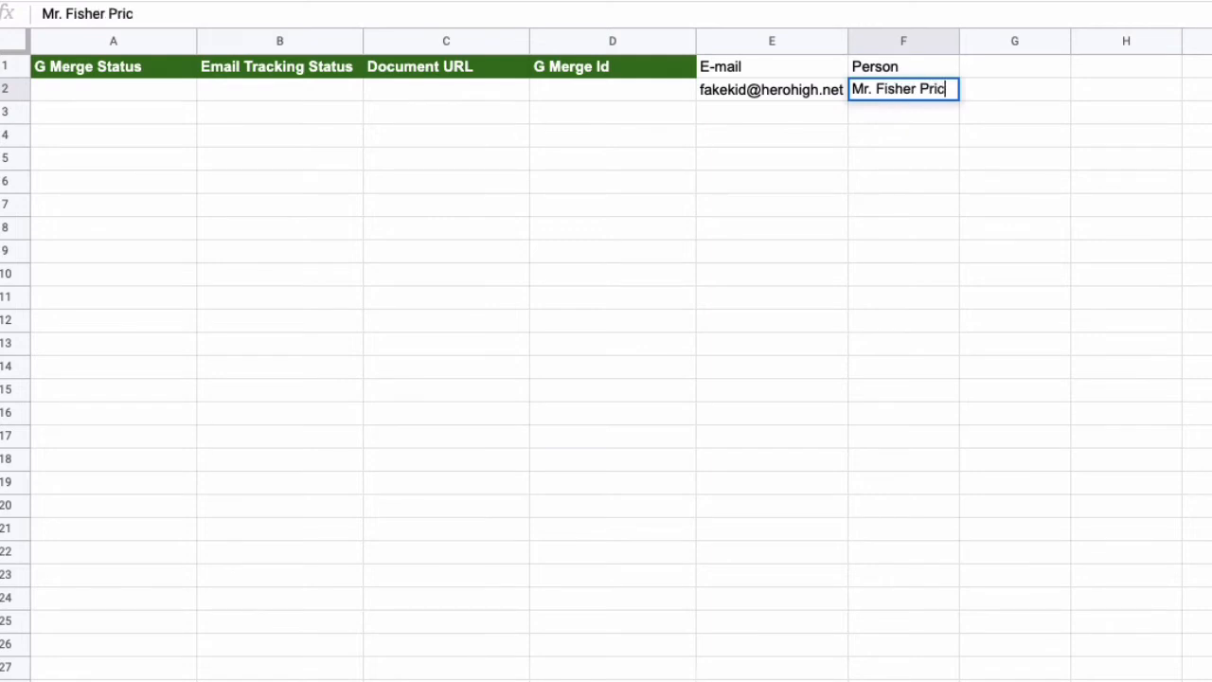
{"action": "type", "text": "e"}
{"action": "left_click", "coordinate": [1014, 67]}
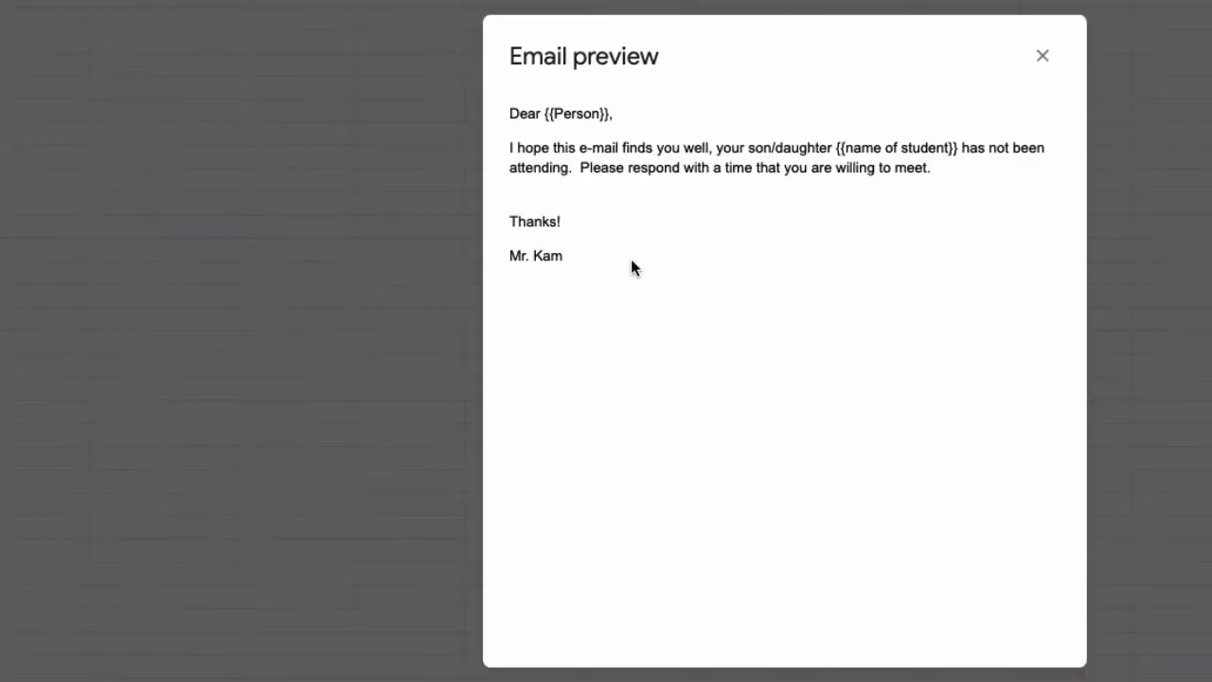
Step: Add a 'name of Student' heading in G1 with the student's first name in G2
{"action": "left_click", "coordinate": [1042, 59]}
{"action": "left_click", "coordinate": [592, 17]}
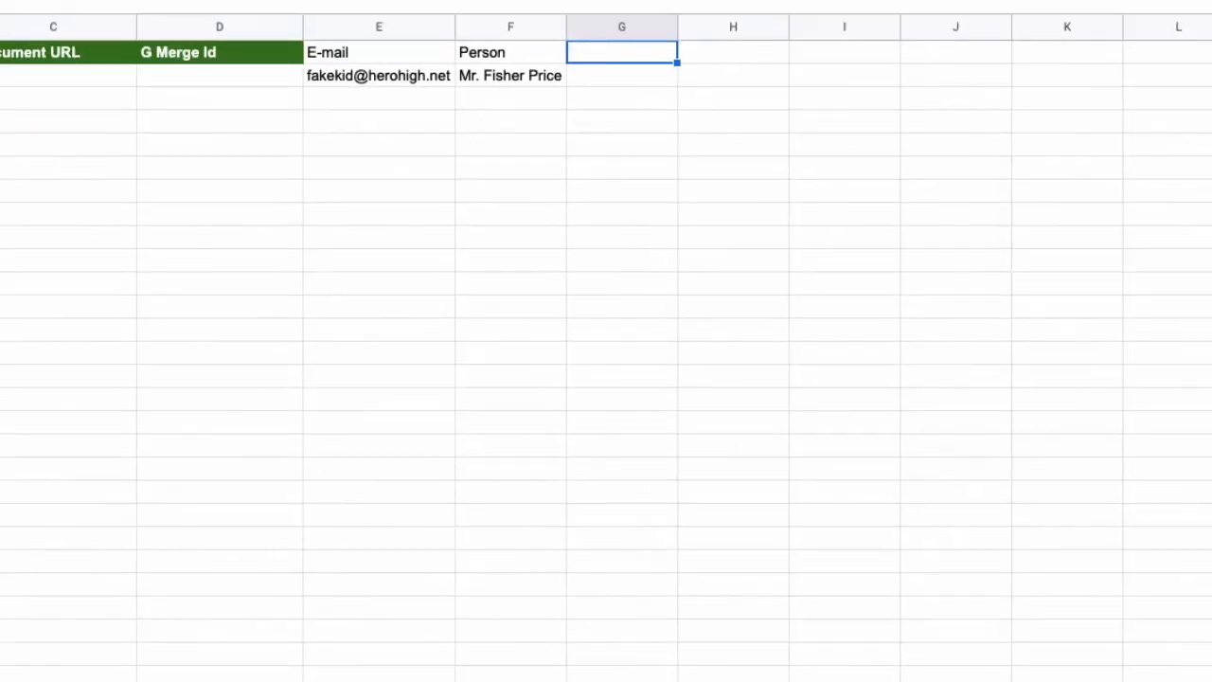
{"action": "type", "text": "name of S"}
{"action": "type", "text": "tudent"}
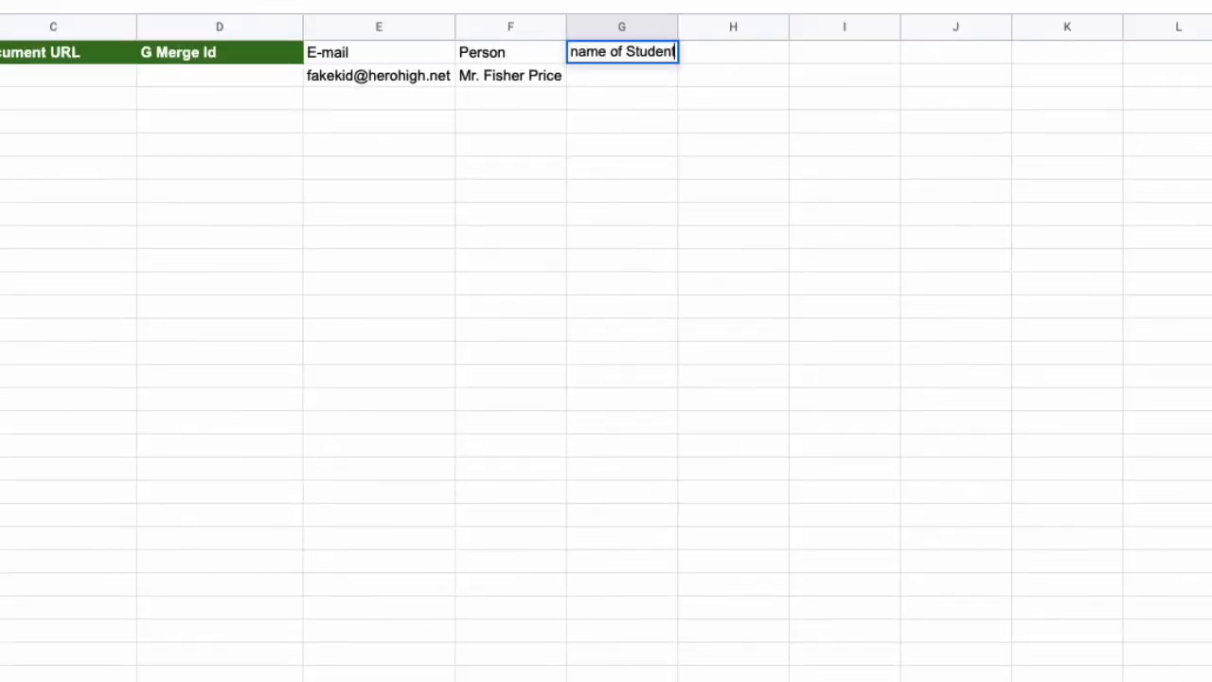
{"action": "key", "text": "Return"}
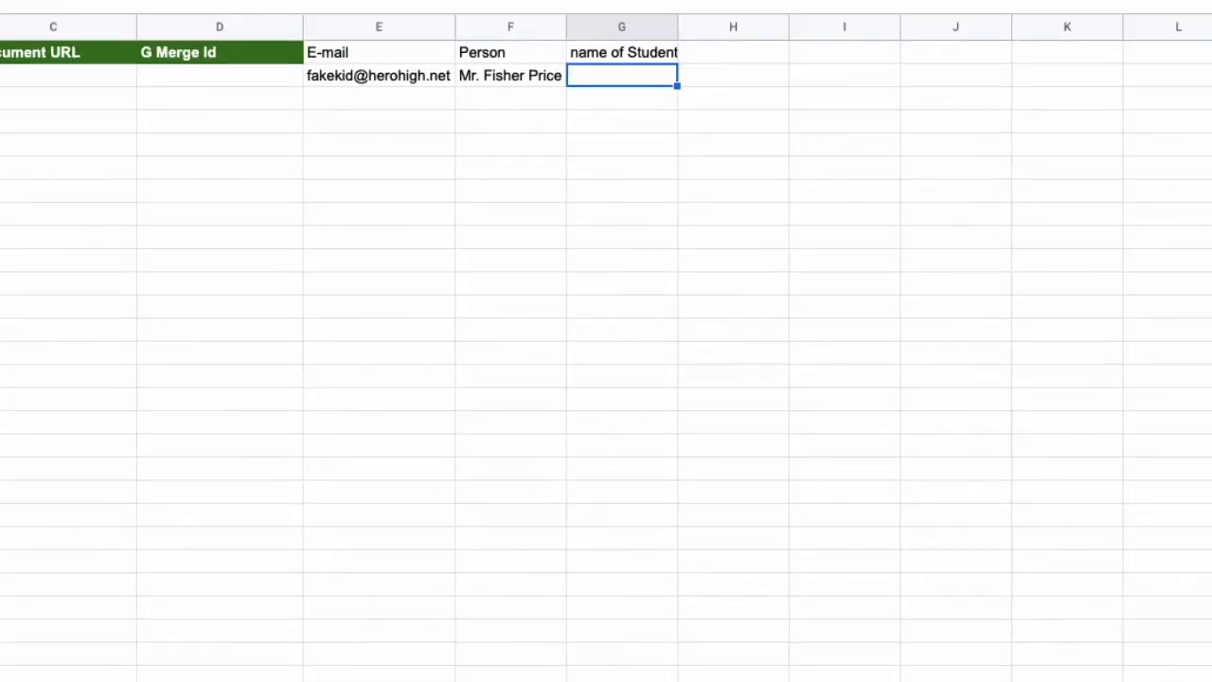
{"action": "type", "text": "Johnny"}
{"action": "key", "text": "Return"}
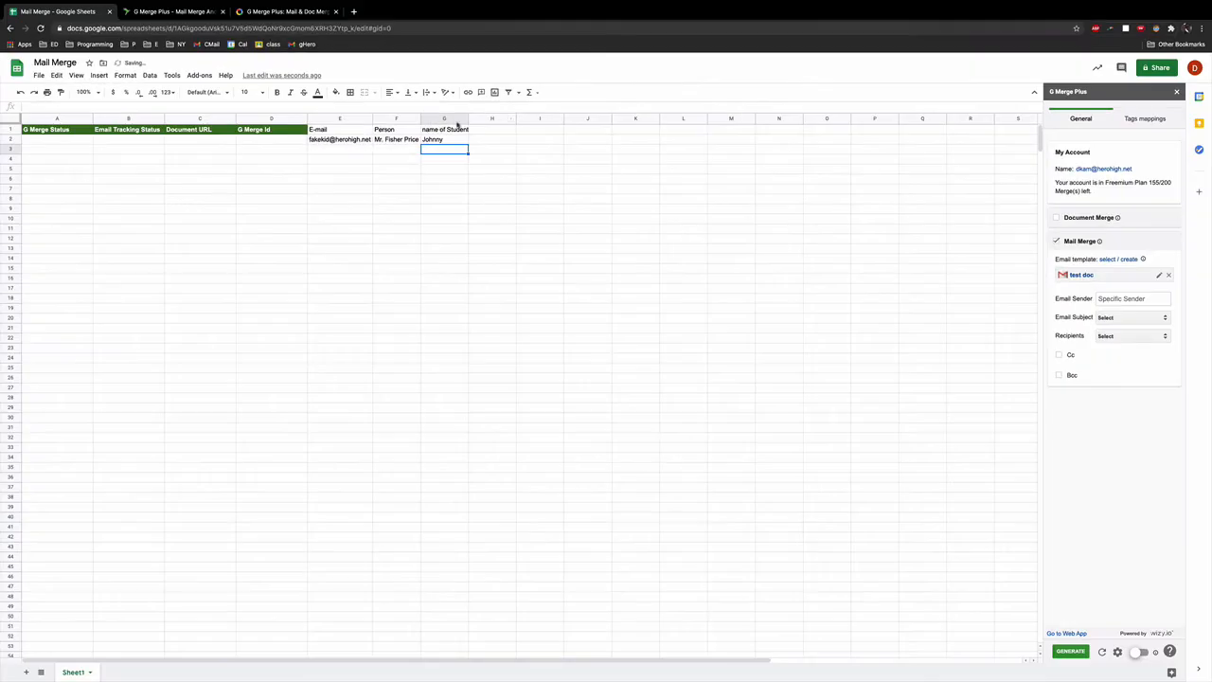
Step: Refresh G Merge Plus and set the recipients to the E-mail column
{"action": "left_click", "coordinate": [446, 139]}
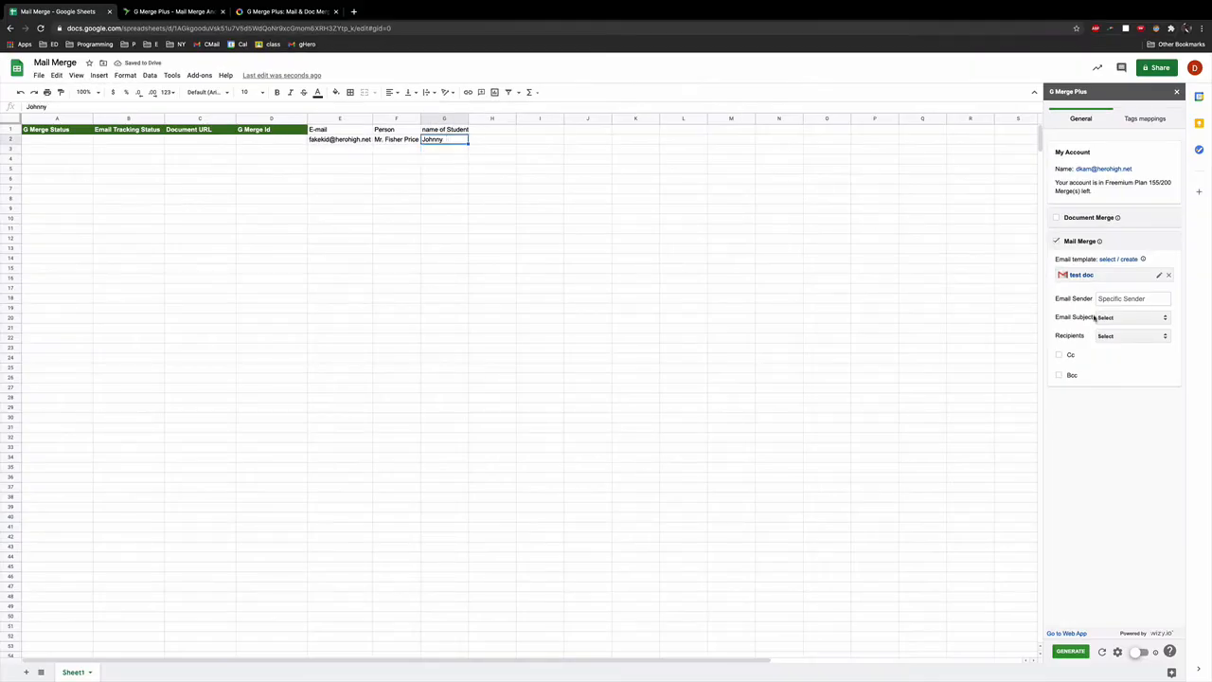
{"action": "left_click", "coordinate": [1134, 317]}
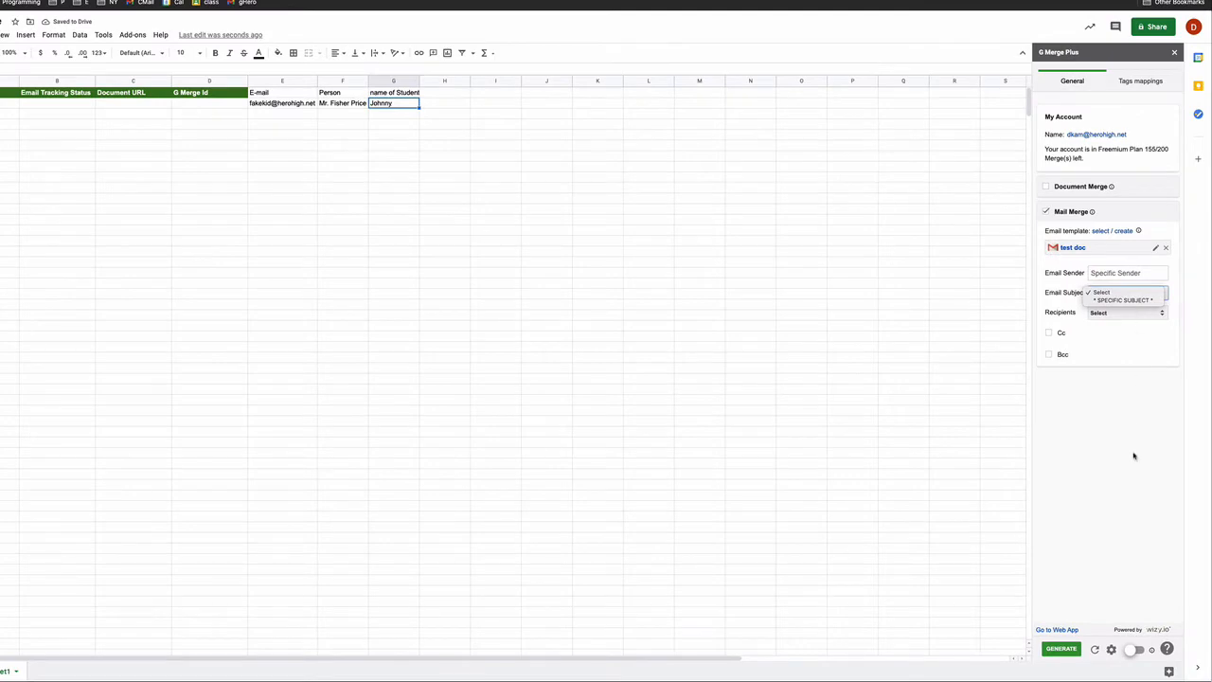
{"action": "left_click", "coordinate": [1136, 458]}
{"action": "left_click", "coordinate": [1096, 650]}
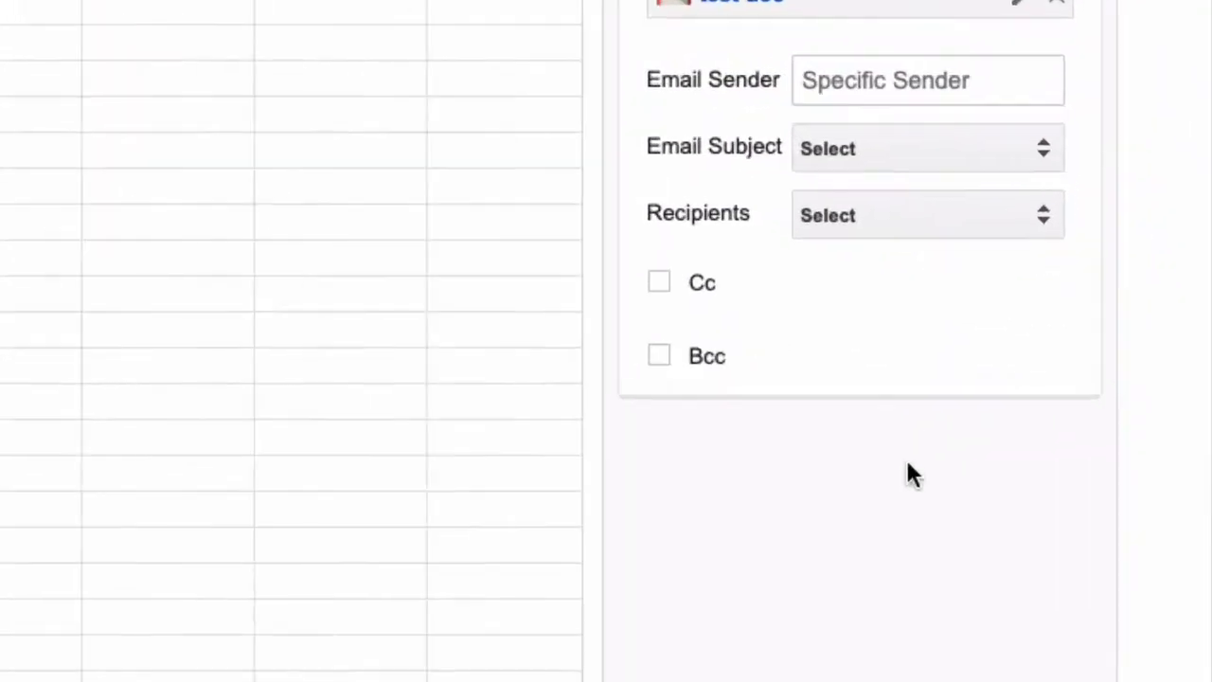
{"action": "left_click", "coordinate": [970, 123]}
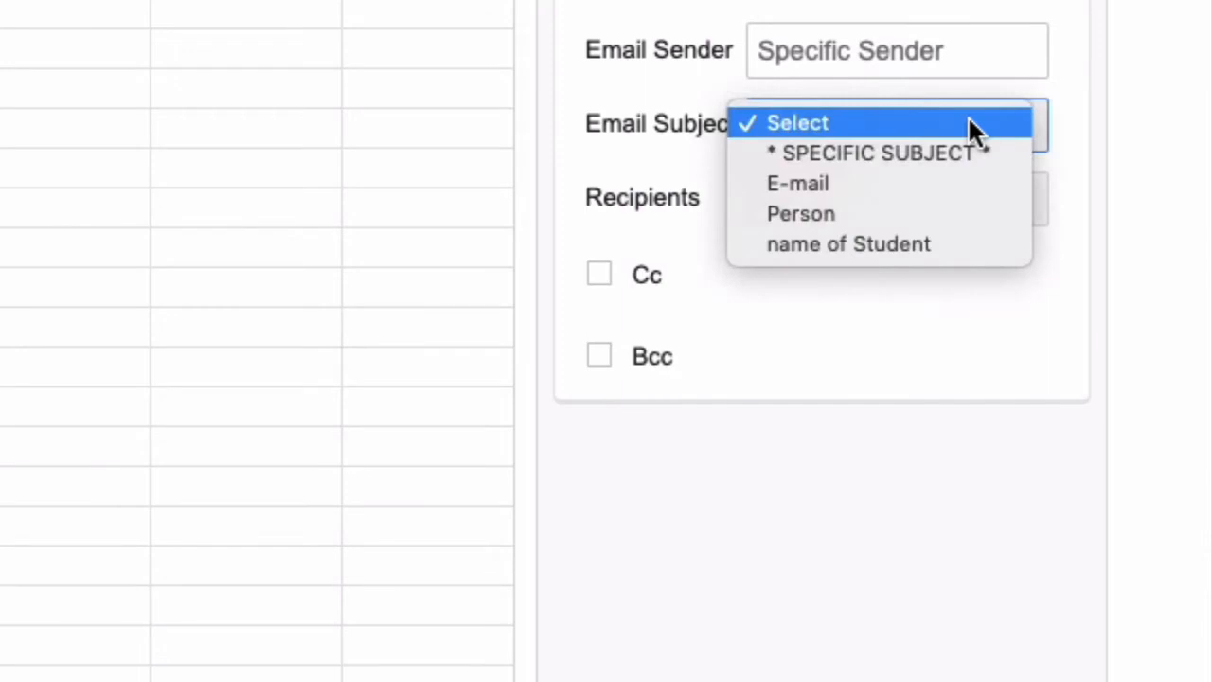
{"action": "left_click", "coordinate": [967, 392]}
{"action": "left_click", "coordinate": [960, 199]}
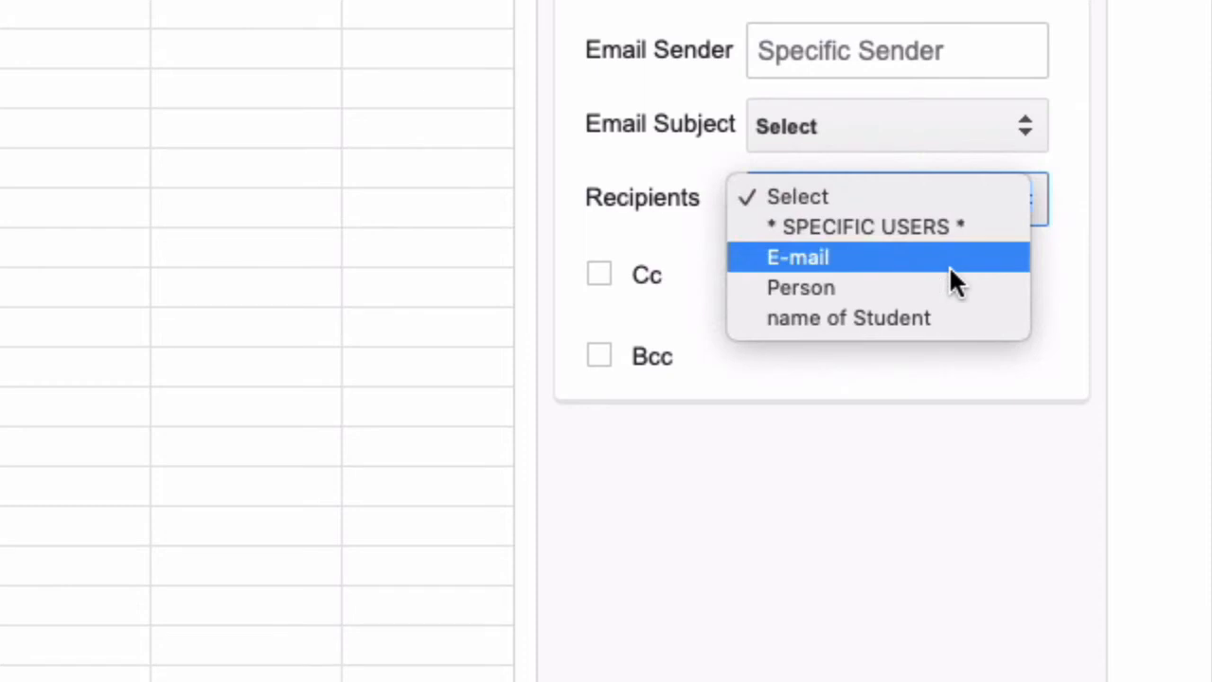
{"action": "left_click", "coordinate": [948, 265]}
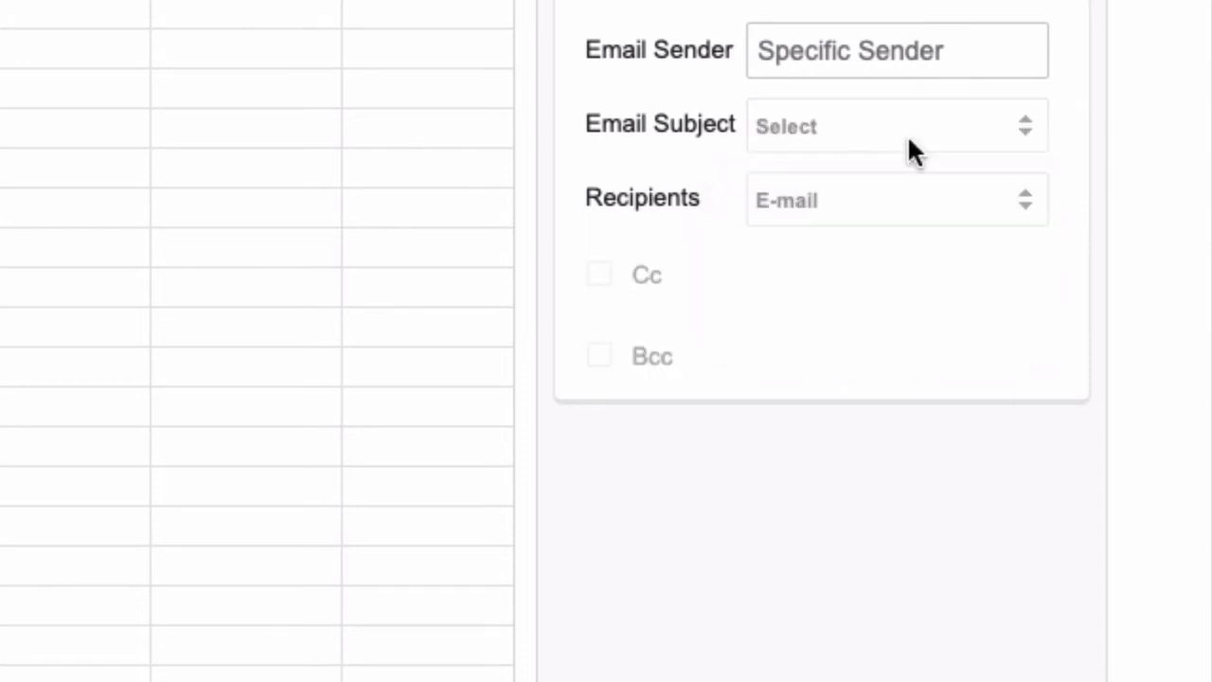
{"action": "left_click", "coordinate": [906, 135]}
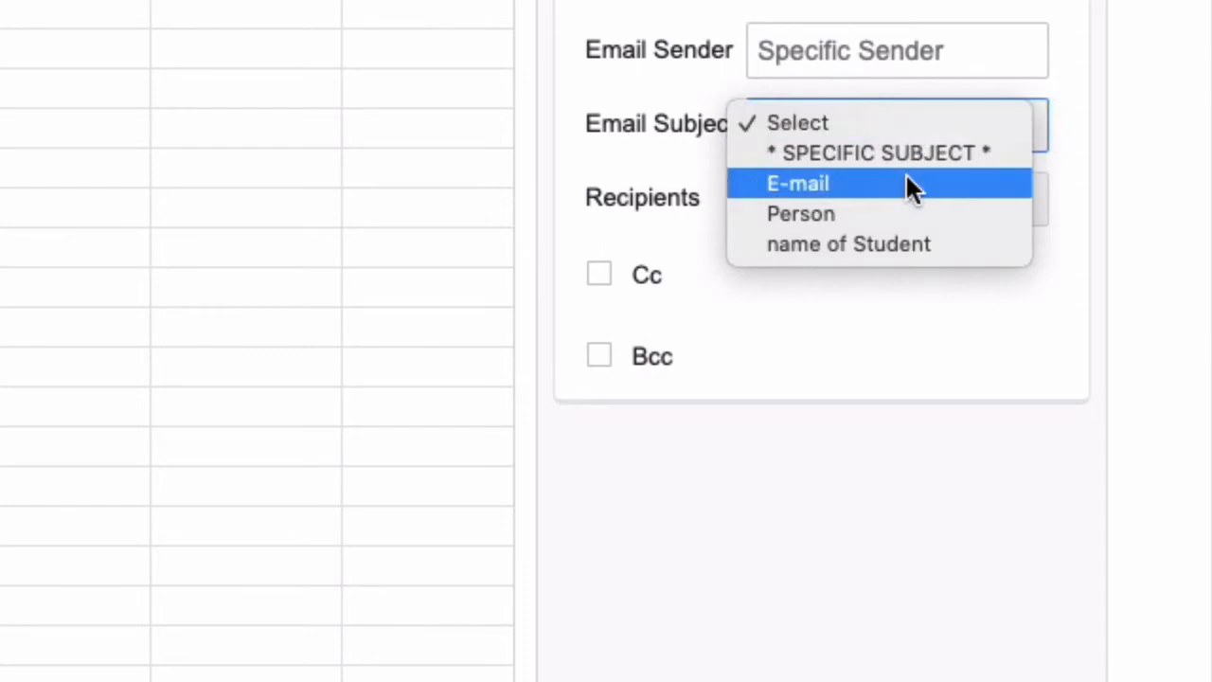
{"action": "left_click", "coordinate": [876, 646]}
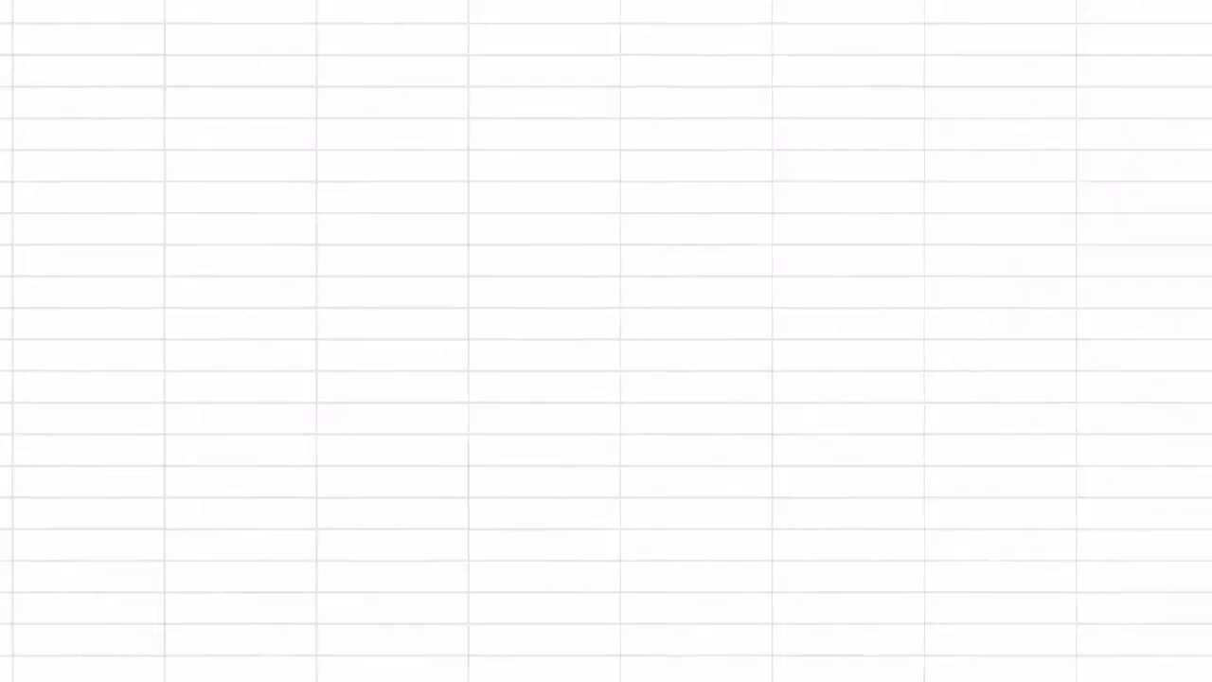
Step: Put 'subject' in H1 and 'RE: Attendance Check' in H2, then widen column H
{"action": "left_click", "coordinate": [500, 61]}
{"action": "type", "text": "subject"}
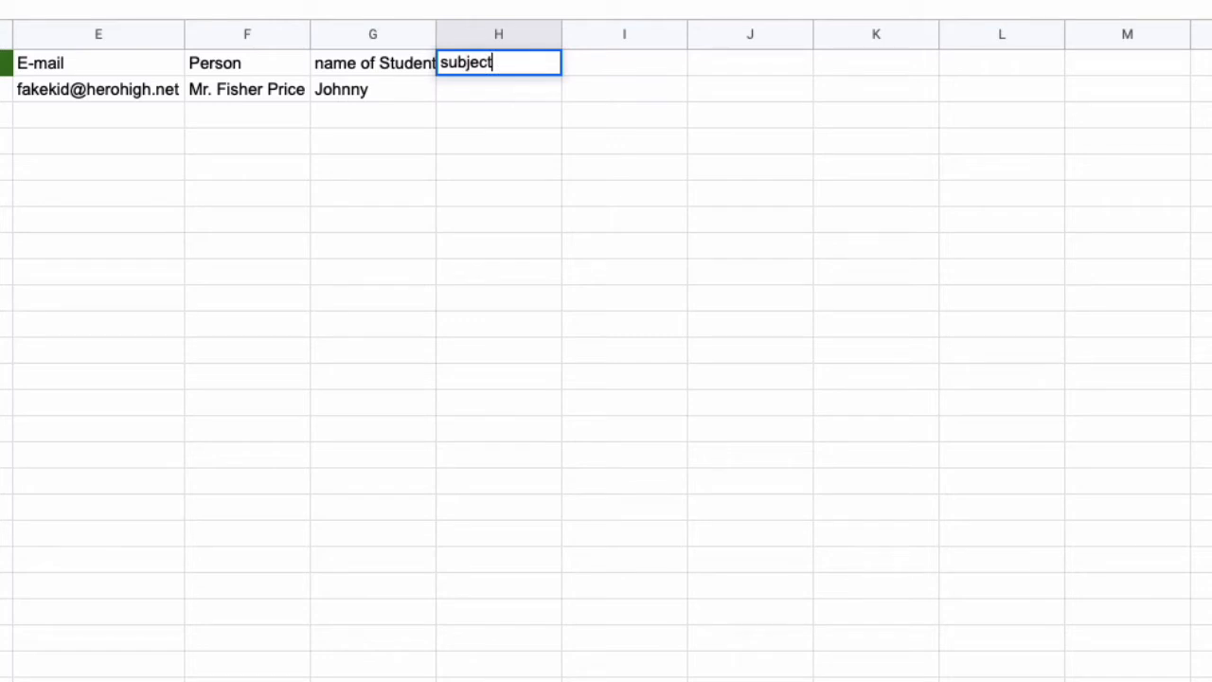
{"action": "key", "text": "Return"}
{"action": "type", "text": "RE"}
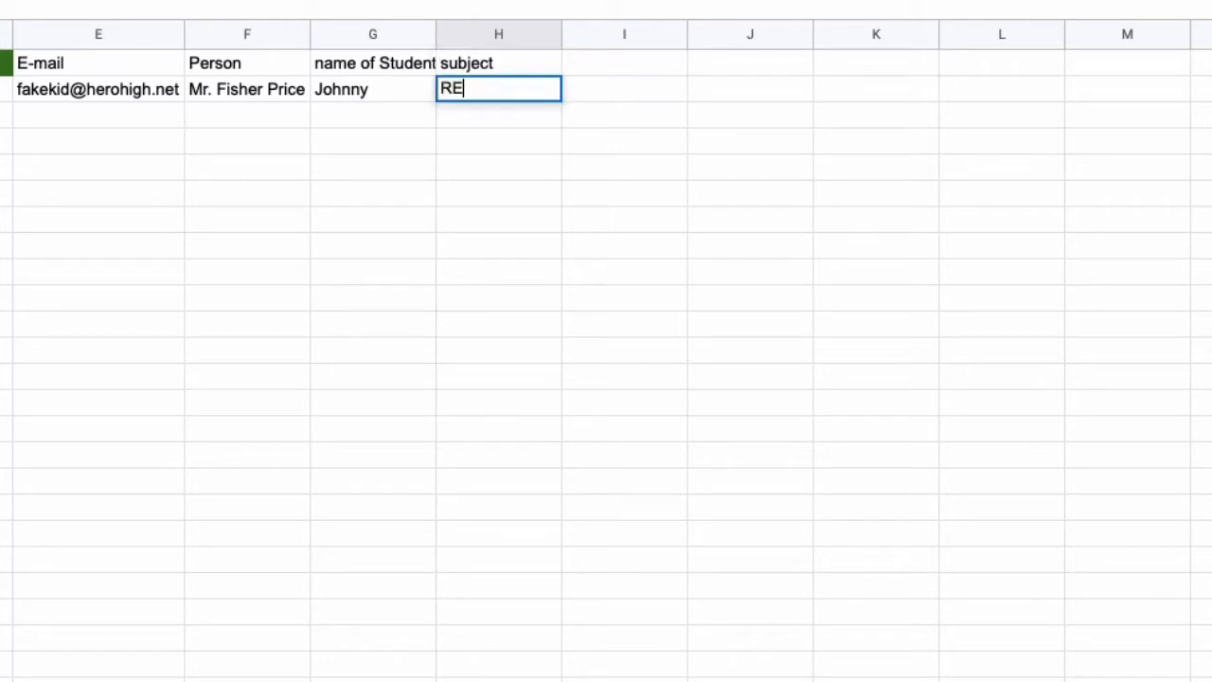
{"action": "type", "text": ": Attendance Check"}
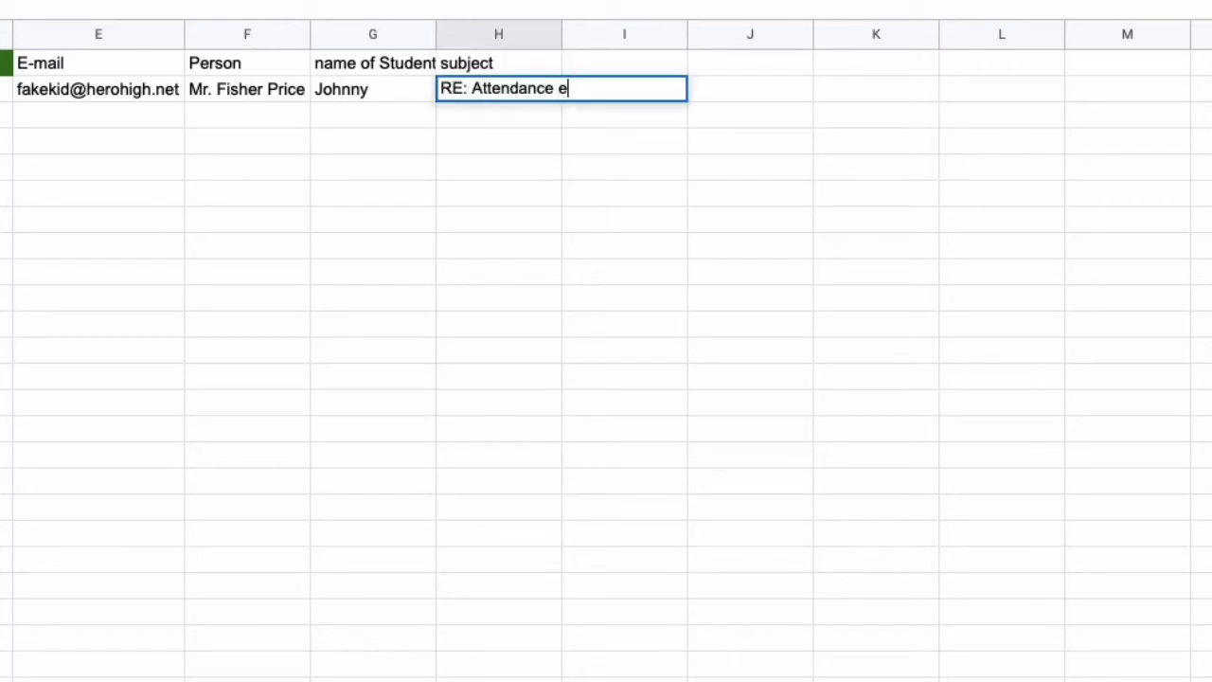
{"action": "key", "text": "Return"}
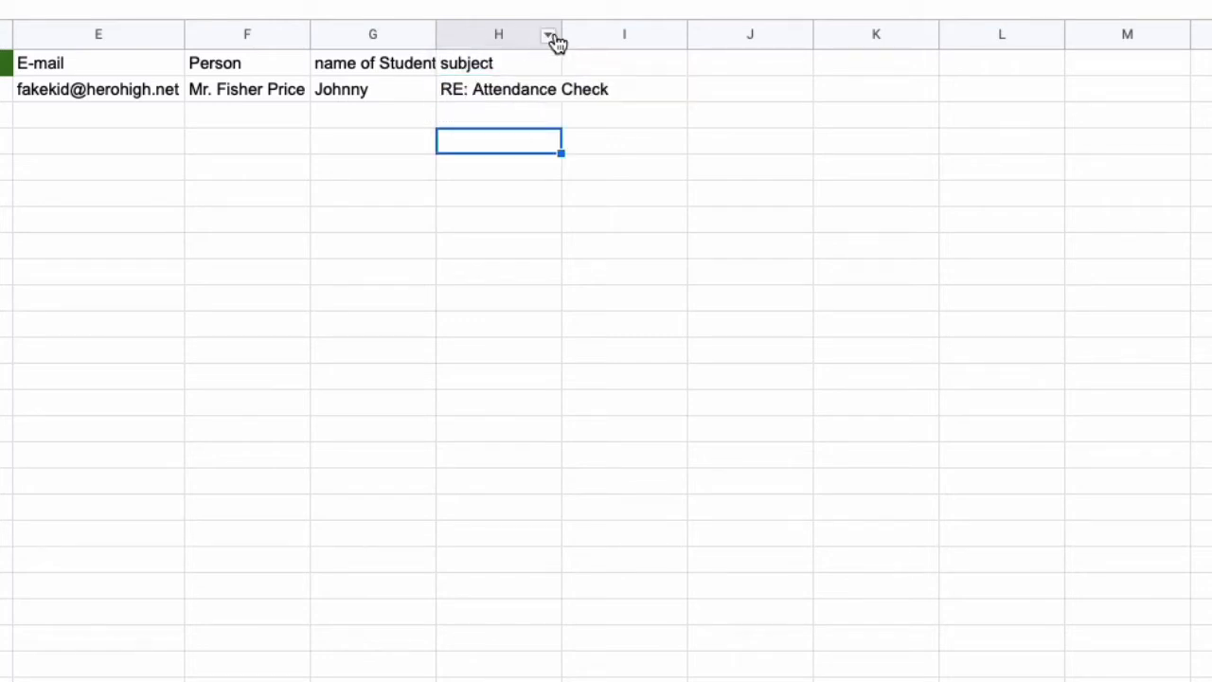
{"action": "left_click_drag", "start_coordinate": [560, 32], "coordinate": [613, 34]}
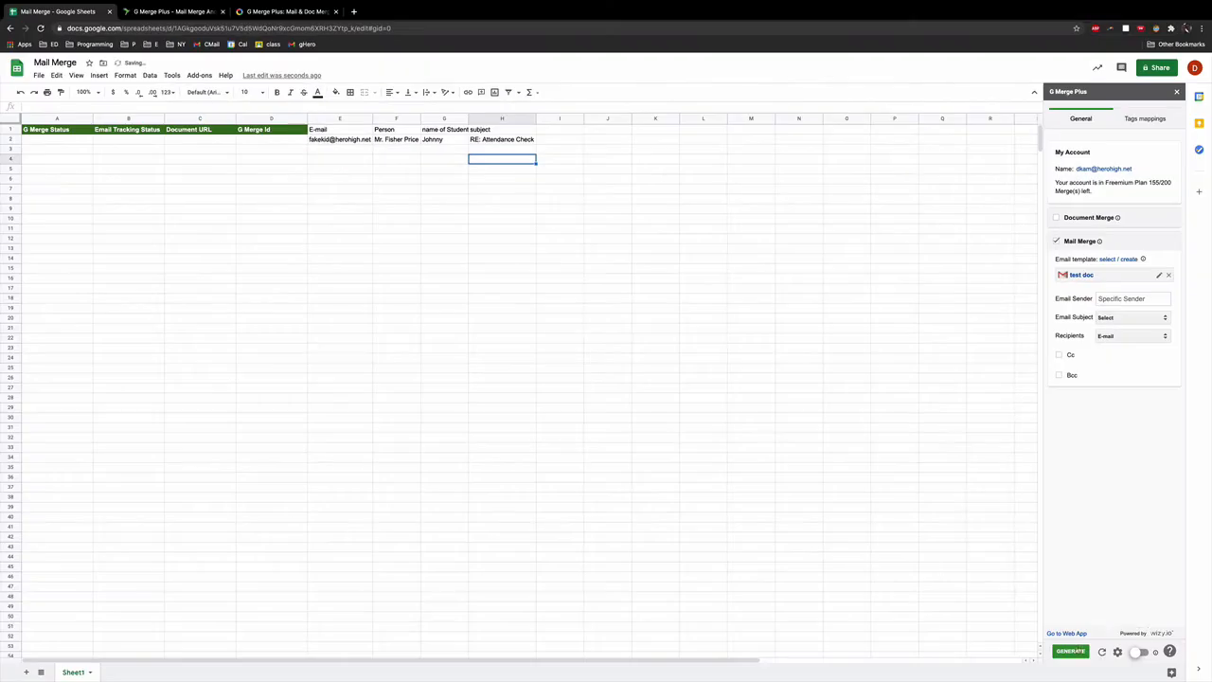
Step: Refresh G Merge Plus and set the Email Subject to the subject column
{"action": "left_click", "coordinate": [1103, 651]}
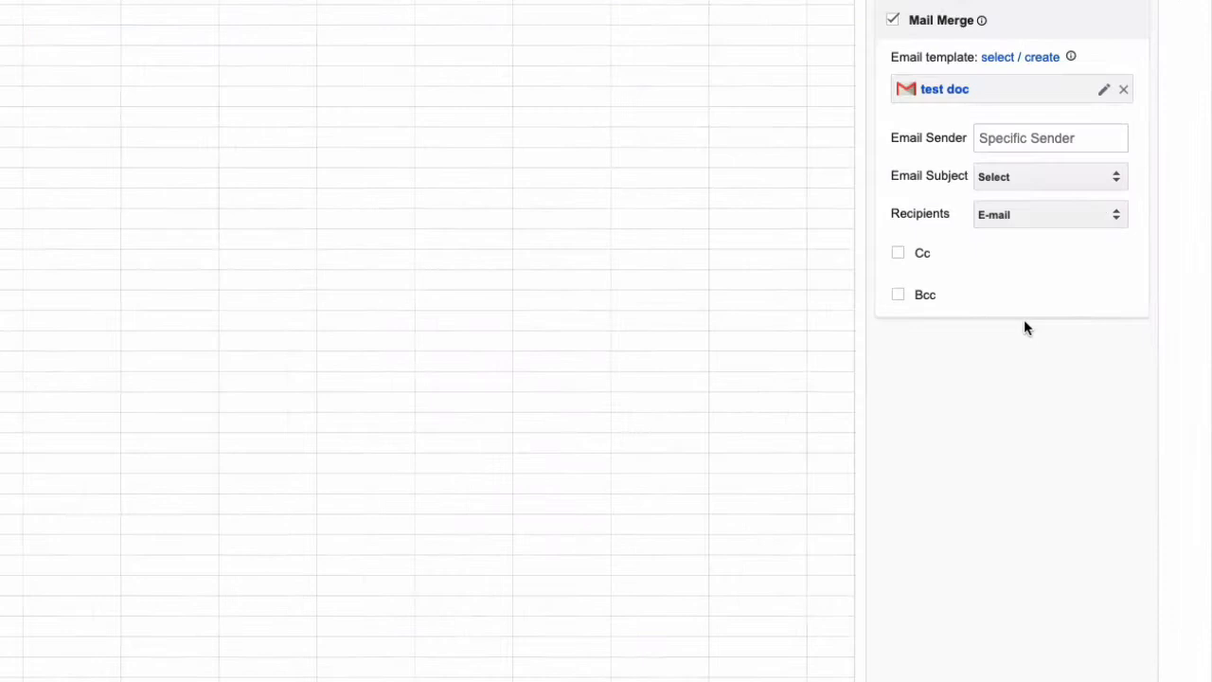
{"action": "left_click", "coordinate": [1108, 178]}
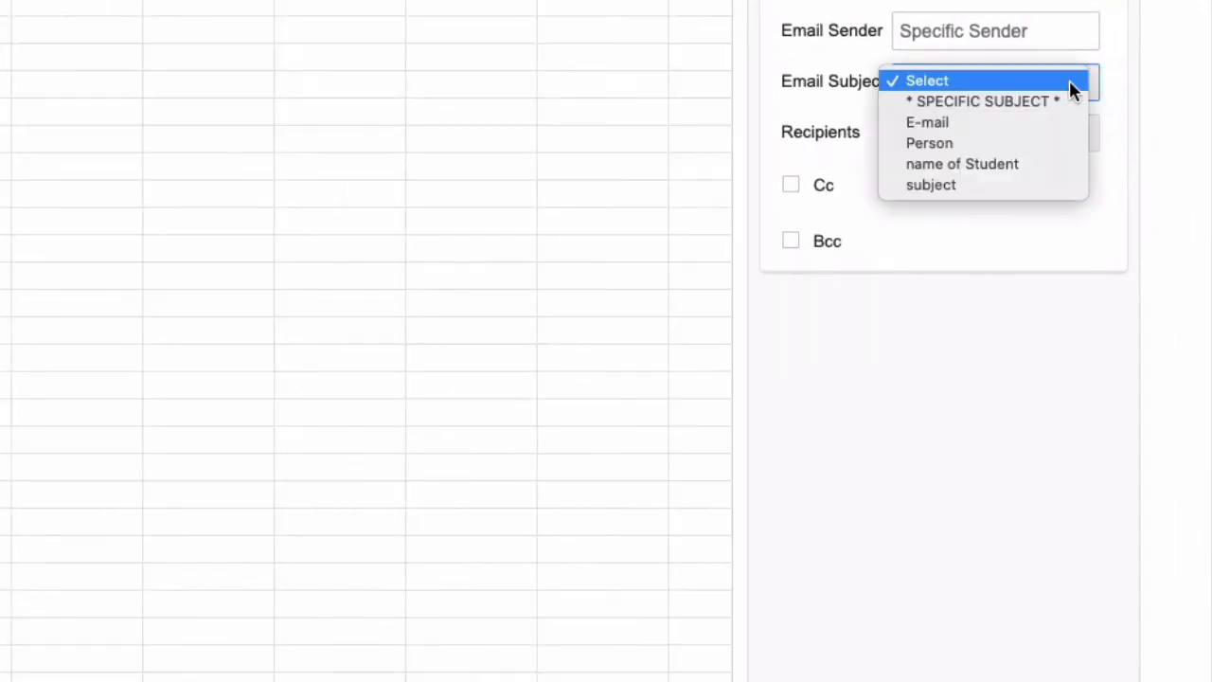
{"action": "left_click", "coordinate": [1060, 184]}
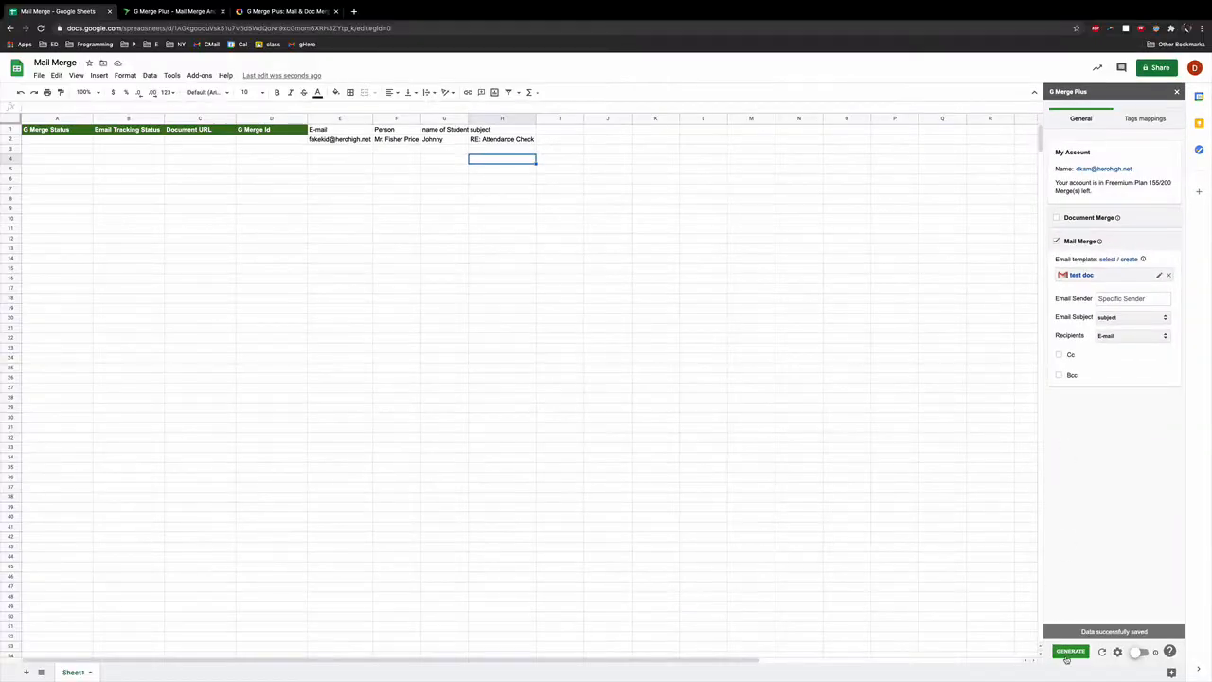
Step: Generate the mail merge to send immediately, then close the Summary Report
{"action": "left_click", "coordinate": [1069, 651]}
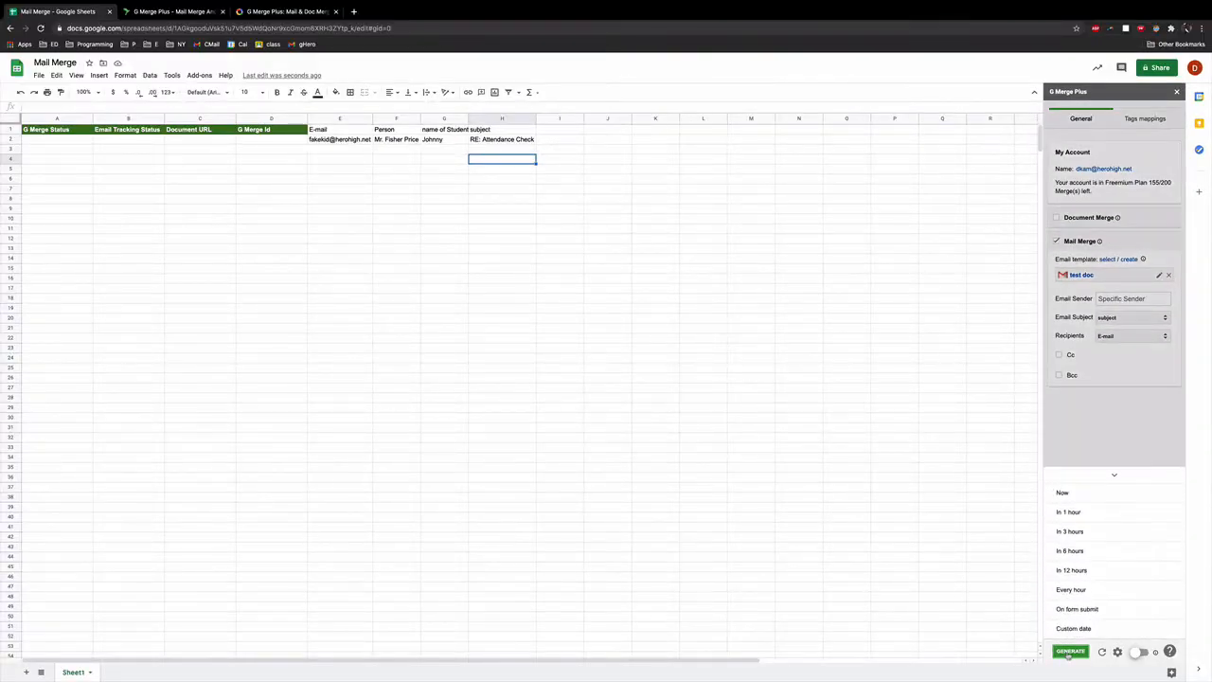
{"action": "left_click", "coordinate": [1063, 494]}
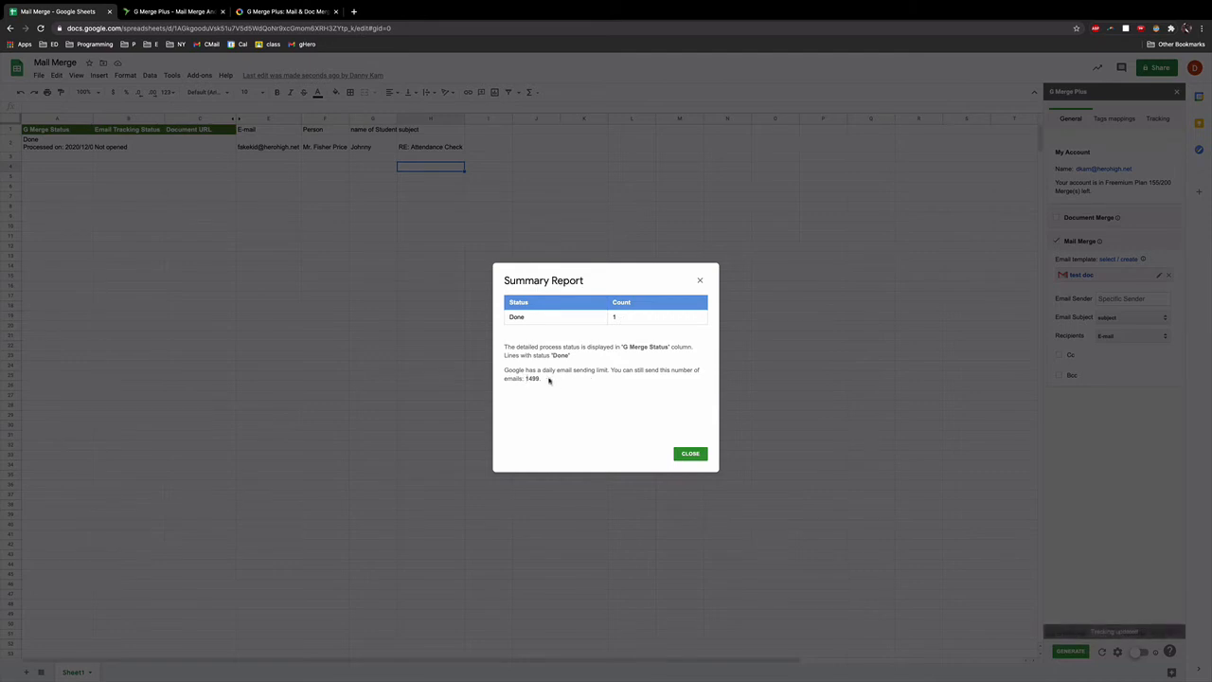
{"action": "left_click", "coordinate": [690, 454]}
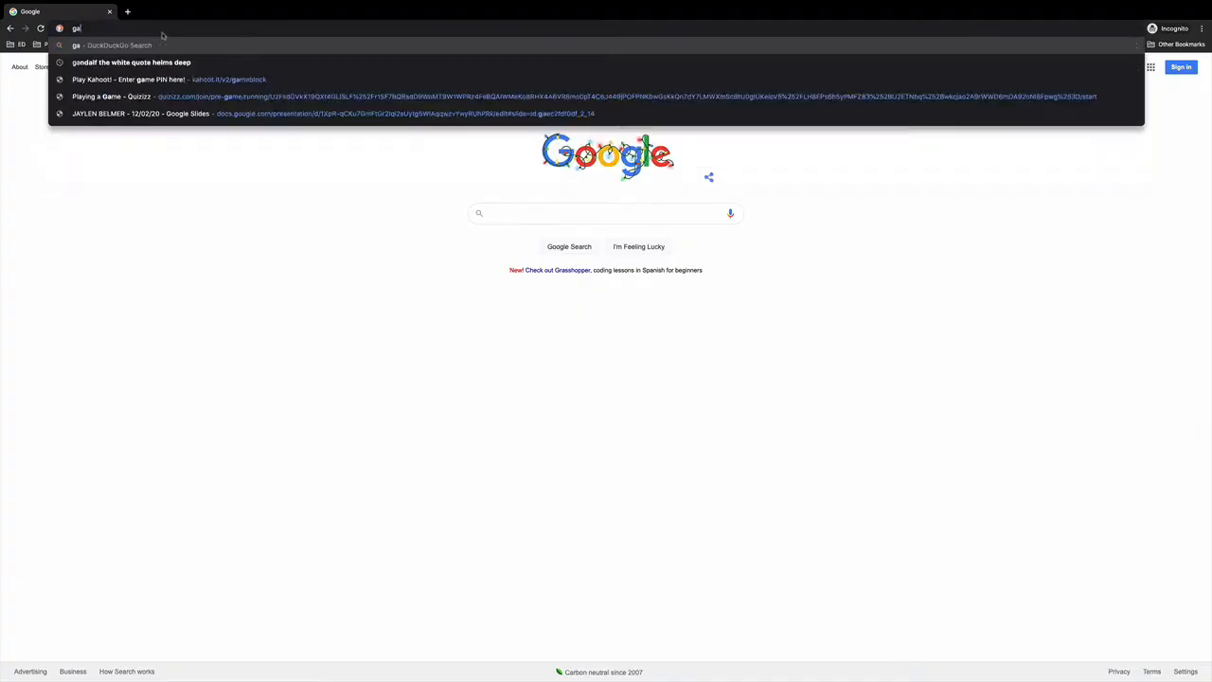
Step: Load gmail.com in the incognito window
{"action": "type", "text": "ami"}
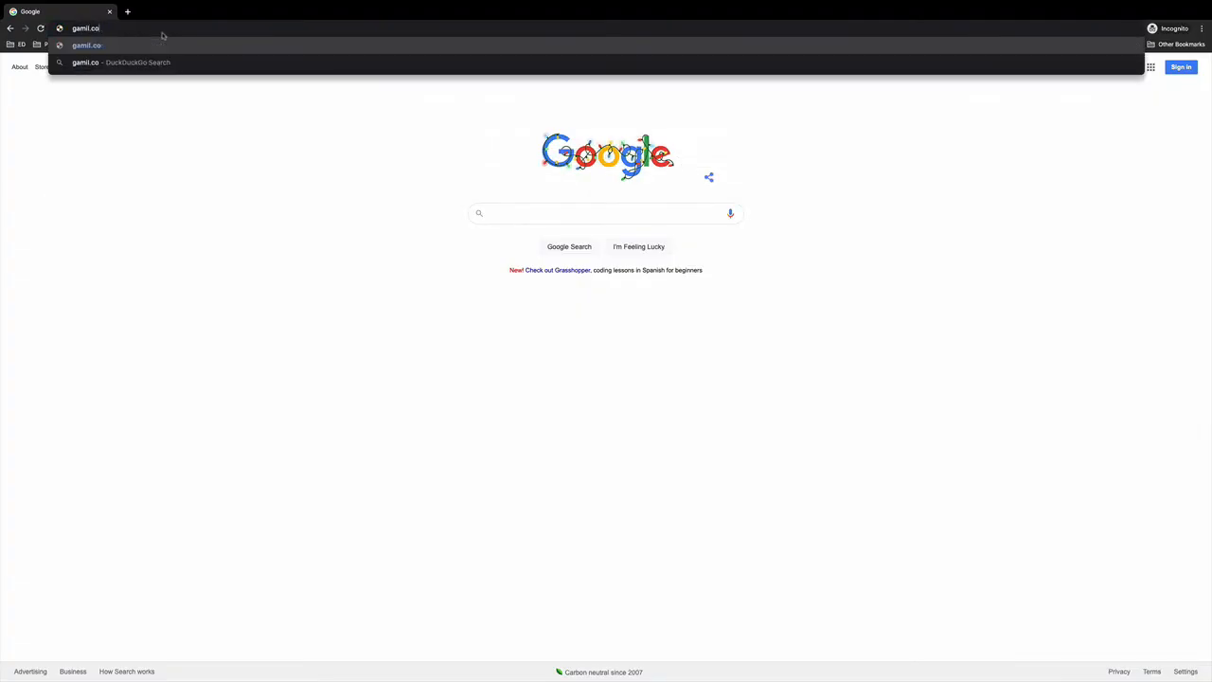
{"action": "key", "text": "BackSpace"}
{"action": "key", "text": "BackSpace"}
{"action": "key", "text": "BackSpace"}
{"action": "type", "text": "mail.com"}
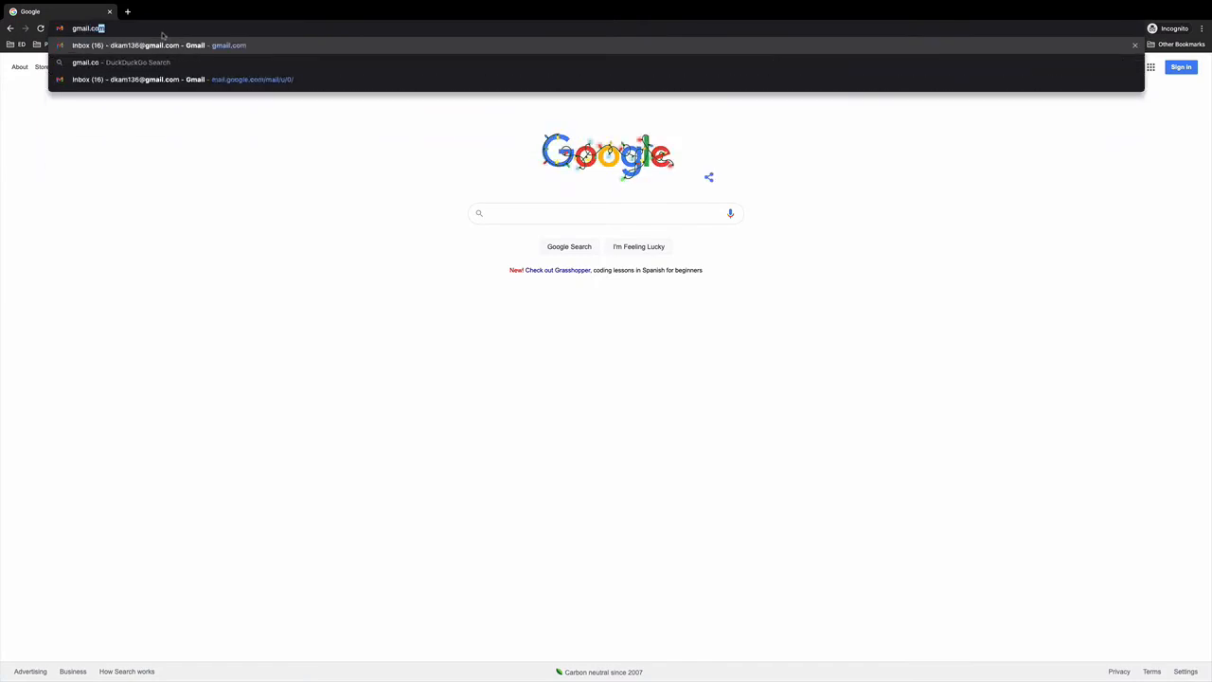
{"action": "key", "text": "Return"}
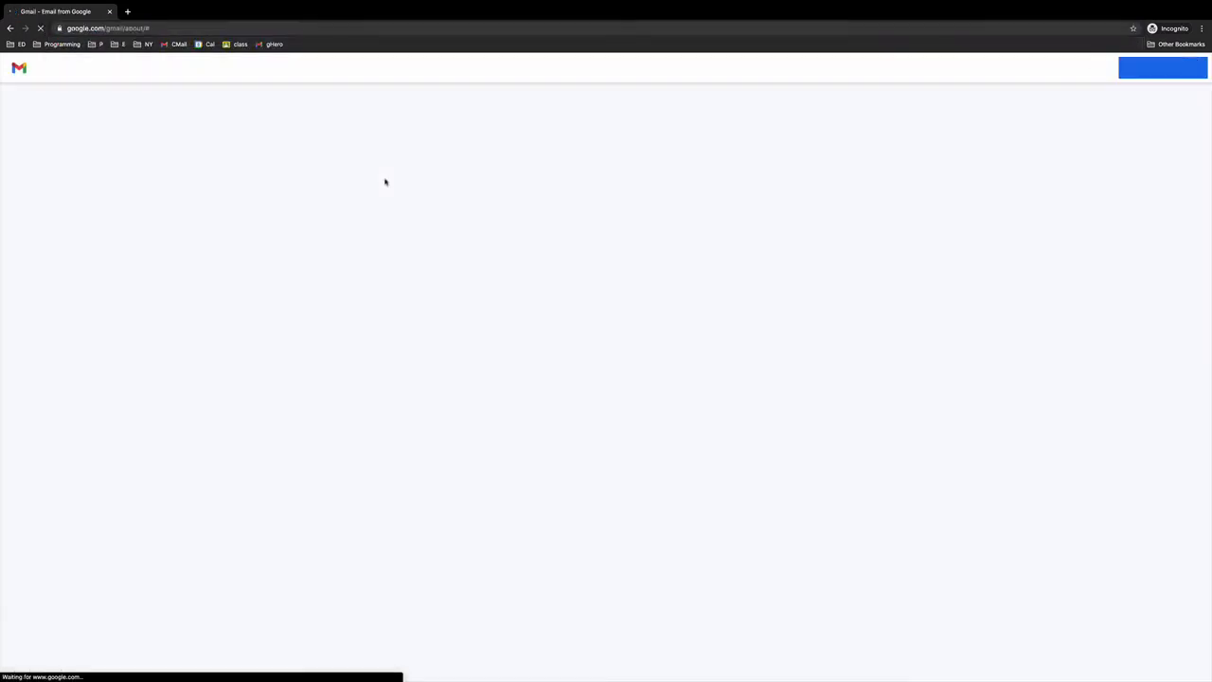
Step: Sign in to Gmail with the student's test account e-mail and password
{"action": "left_click", "coordinate": [1084, 69]}
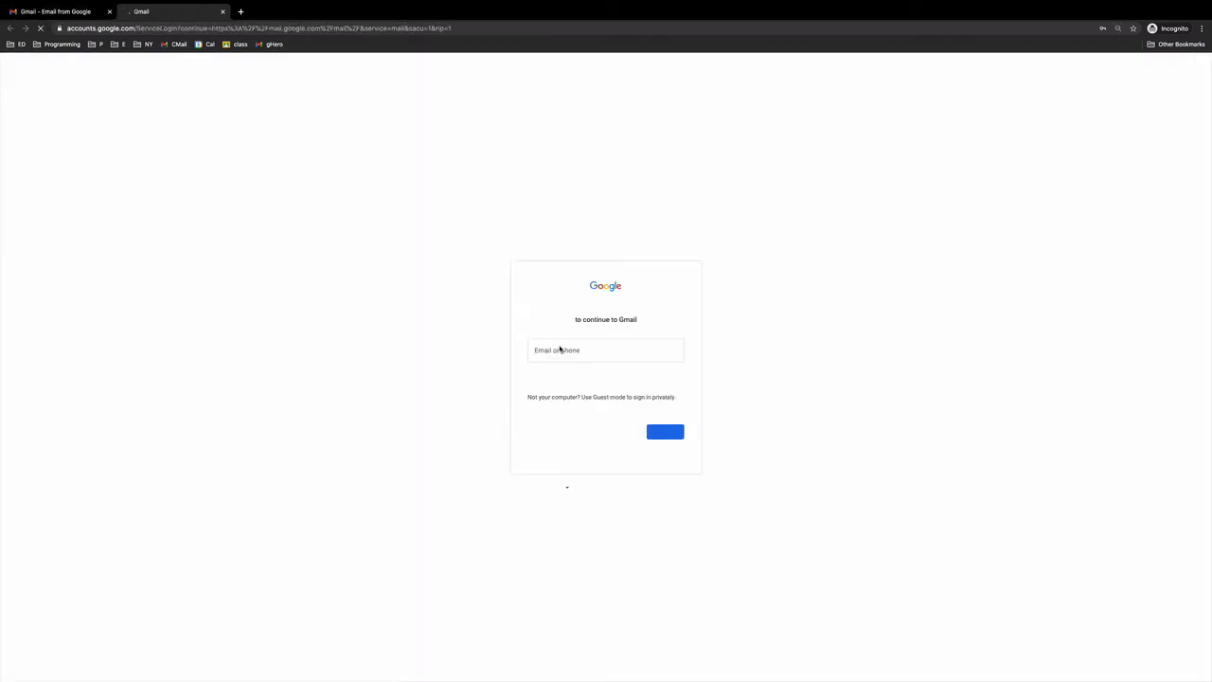
{"action": "key", "text": "Return"}
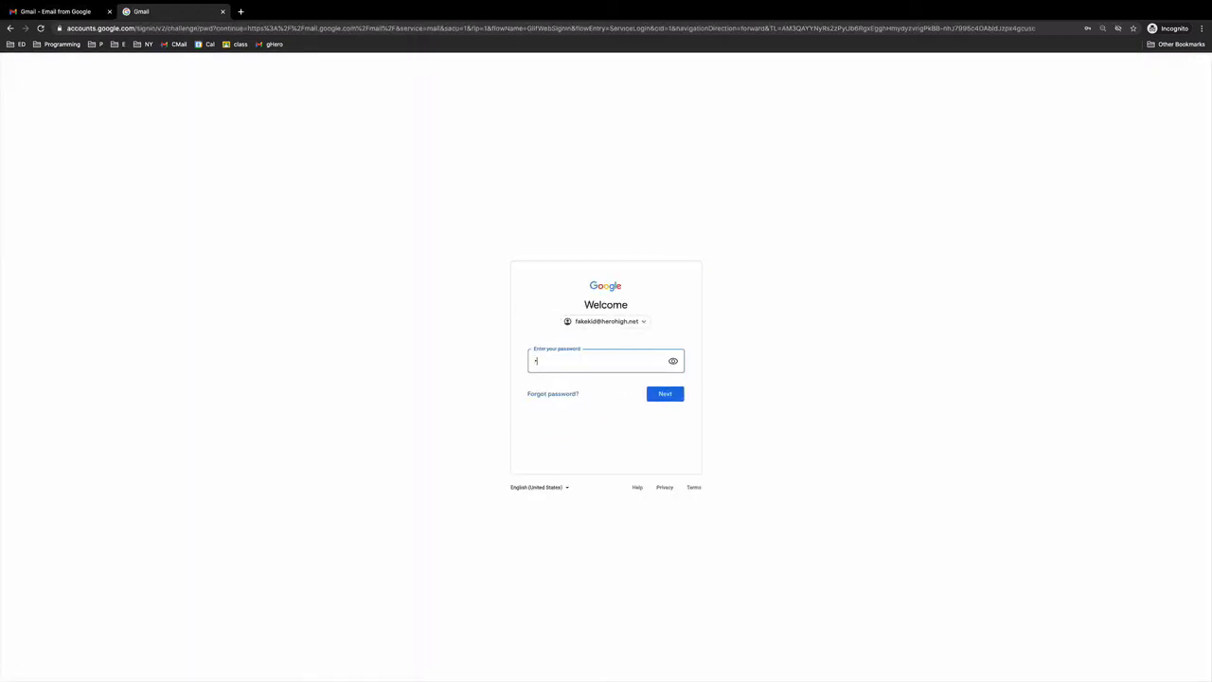
{"action": "type", "text": "********"}
{"action": "key", "text": "Return"}
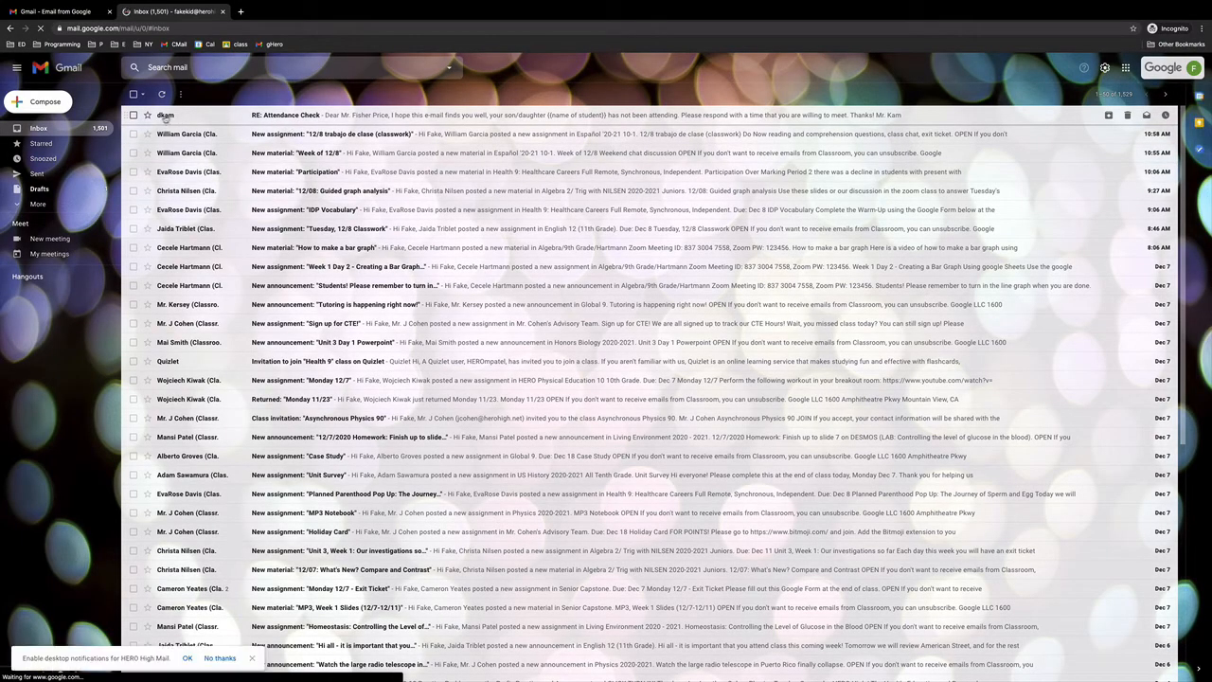
Step: Open the RE: Attendance Check email and highlight the merged greeting and the unfilled {{name of student}} placeholder
{"action": "left_click", "coordinate": [299, 117]}
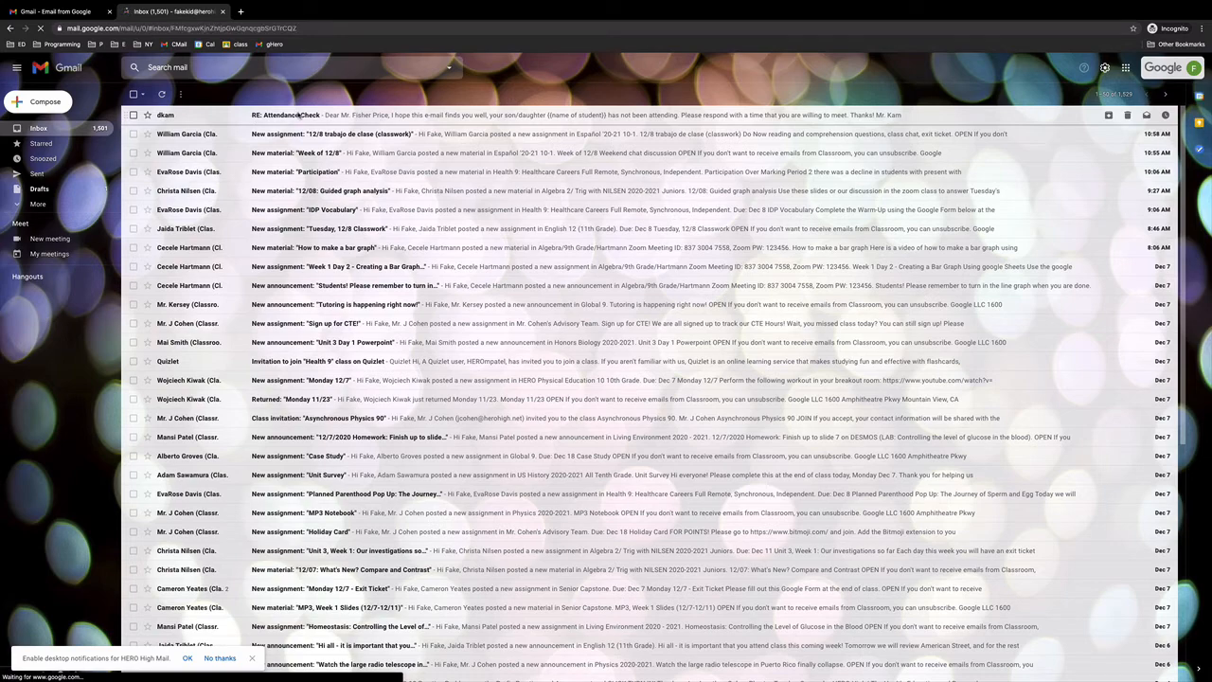
{"action": "left_click_drag", "start_coordinate": [170, 174], "coordinate": [216, 175]}
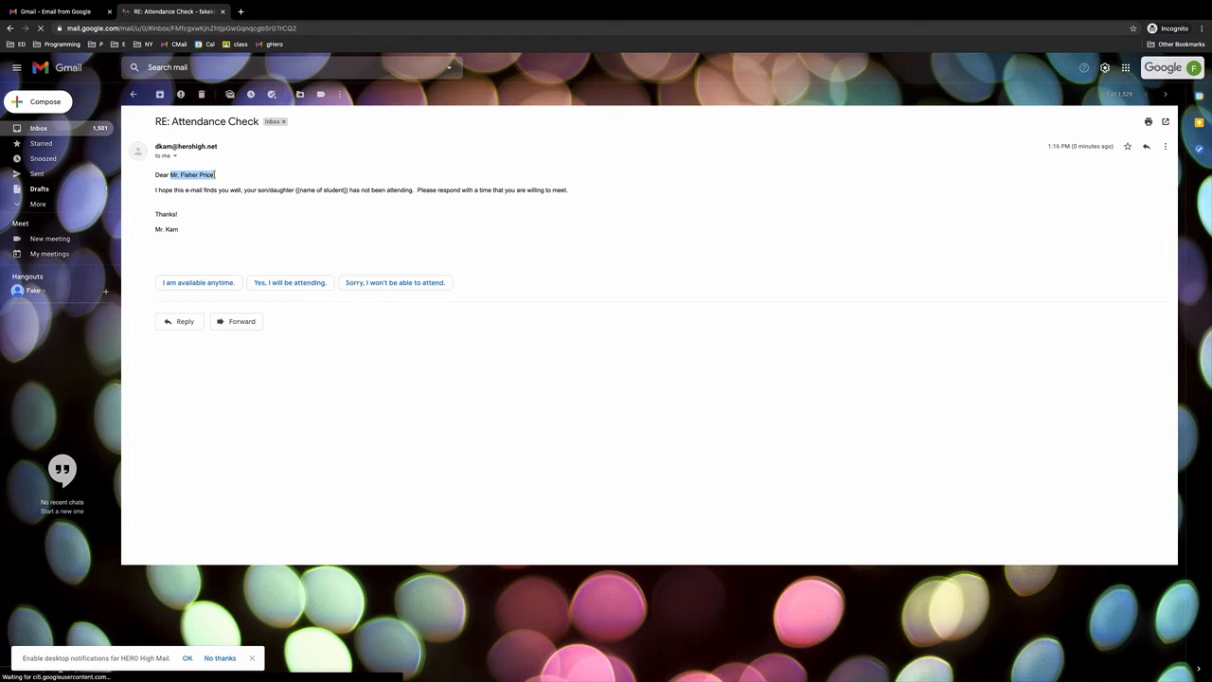
{"action": "left_click", "coordinate": [215, 174]}
{"action": "left_click_drag", "start_coordinate": [348, 191], "coordinate": [296, 190]}
{"action": "left_click", "coordinate": [296, 190]}
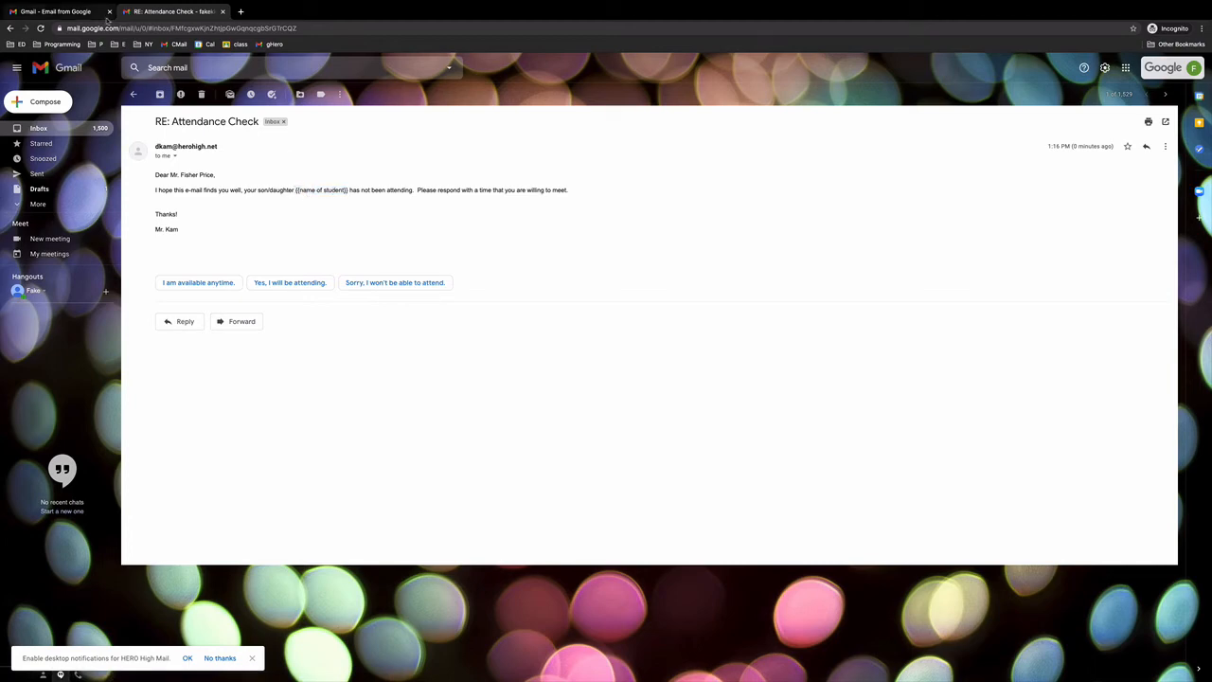
Step: Flip through the Gmail tabs and return to the Mail Merge spreadsheet
{"action": "left_click", "coordinate": [70, 11]}
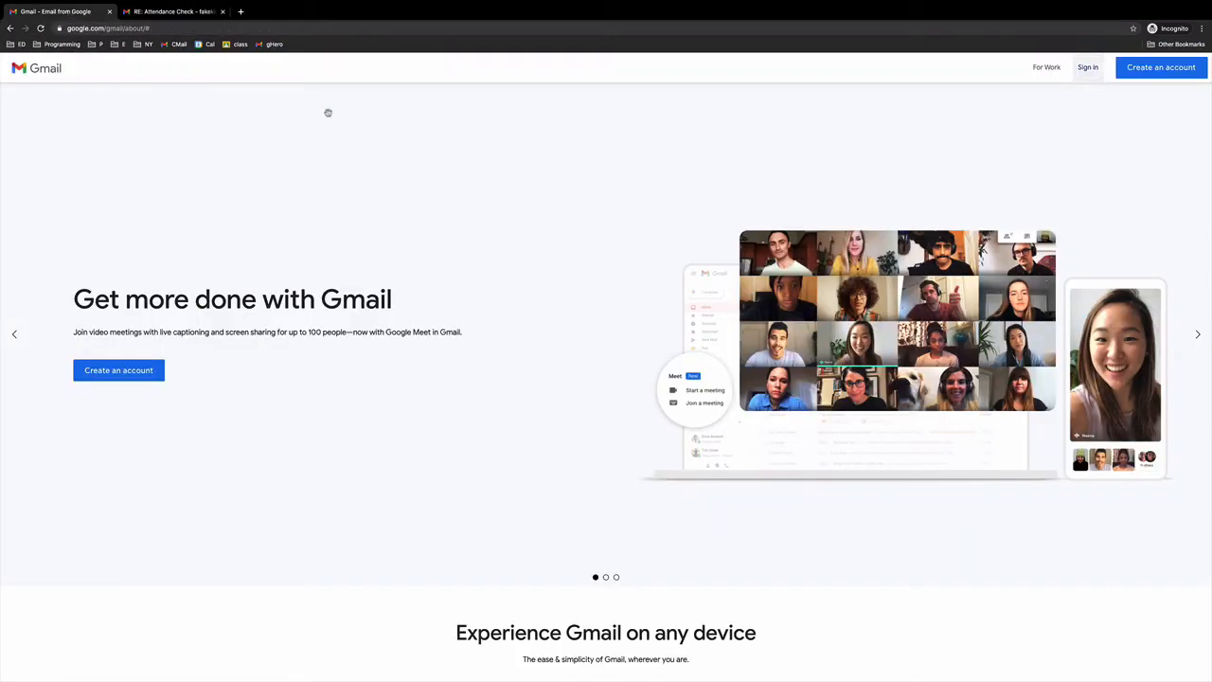
{"action": "left_click", "coordinate": [170, 12]}
{"action": "key", "text": "ctrl+Left"}
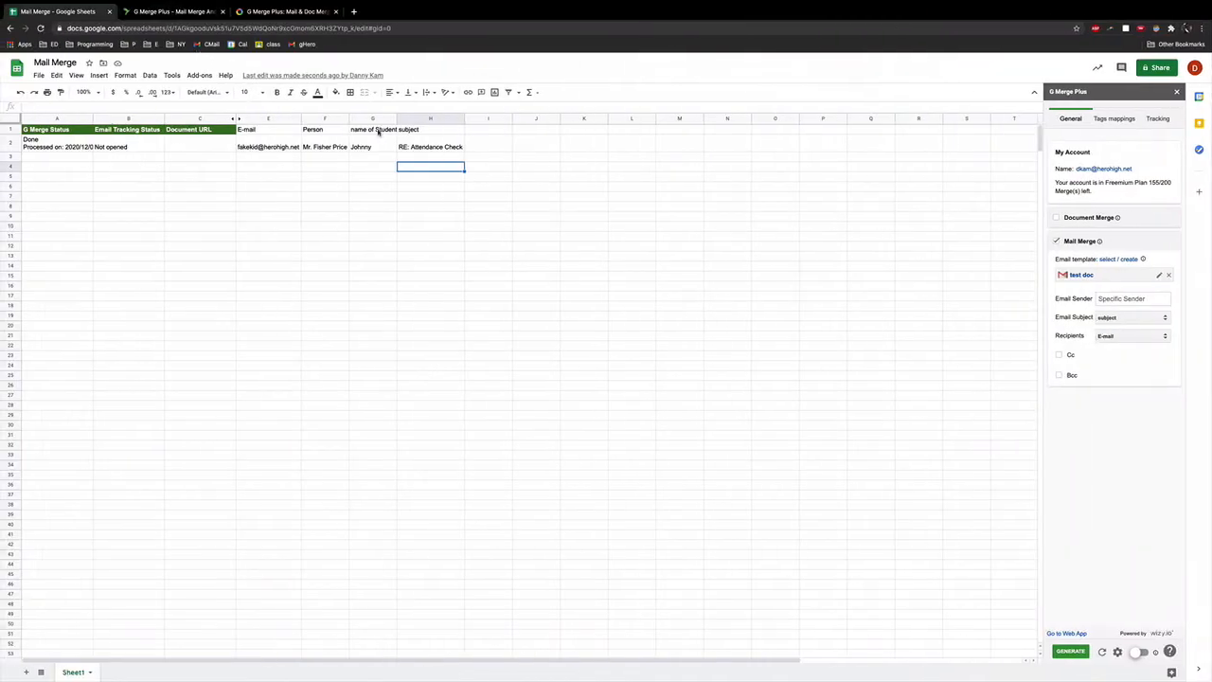
Step: Change the G1 header to lowercase 'name of student'
{"action": "left_click", "coordinate": [379, 133]}
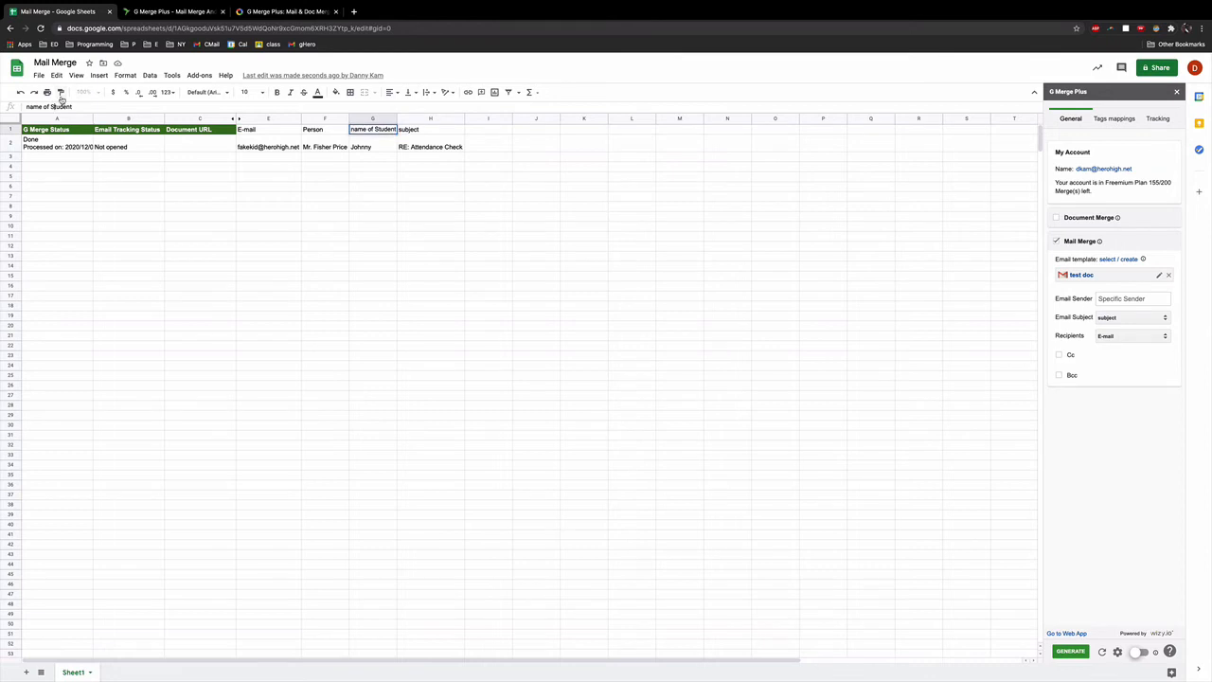
{"action": "key", "text": "BackSpace"}
{"action": "type", "text": "s"}
{"action": "key", "text": "Return"}
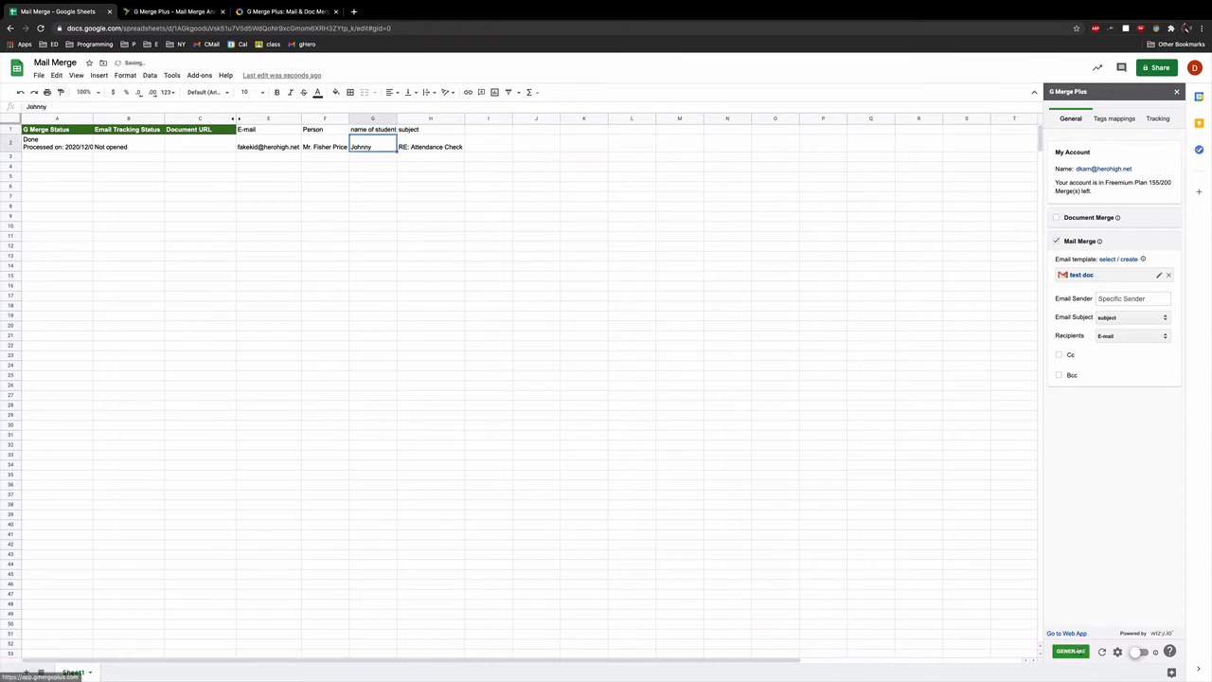
Step: Clear row 2's old merge status in A2:C2, re-send the merge now, and close the Summary Report
{"action": "left_click", "coordinate": [1074, 652]}
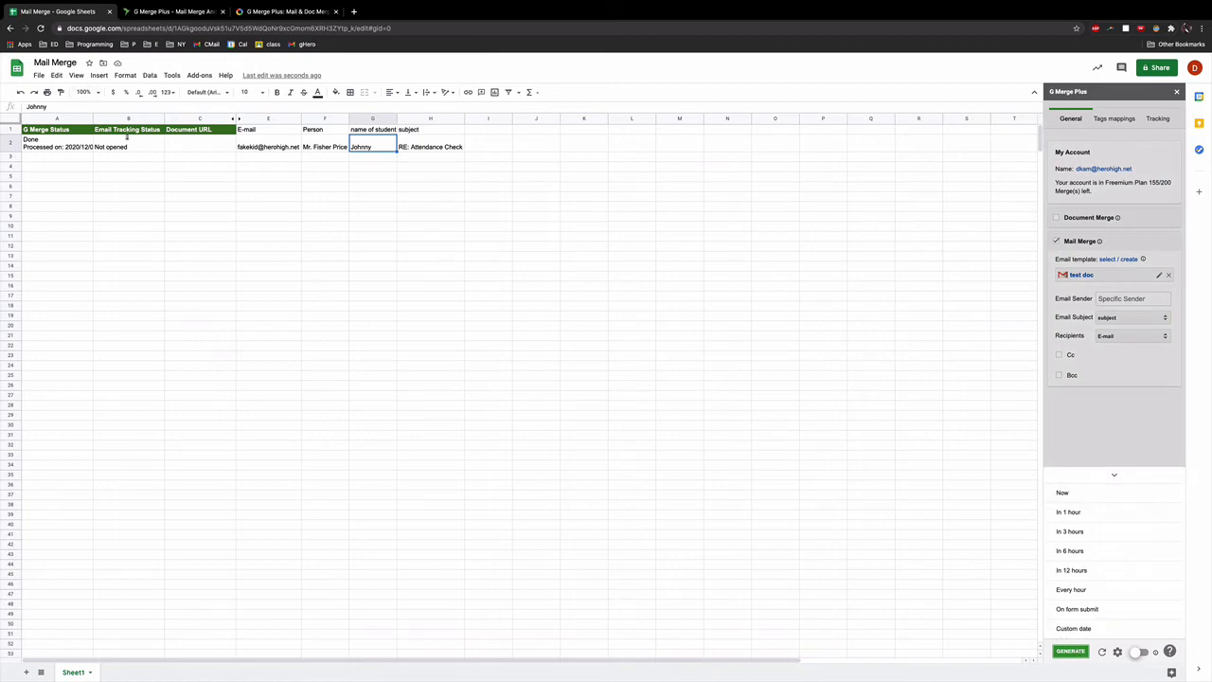
{"action": "left_click_drag", "start_coordinate": [187, 146], "coordinate": [54, 147]}
{"action": "key", "text": "Delete"}
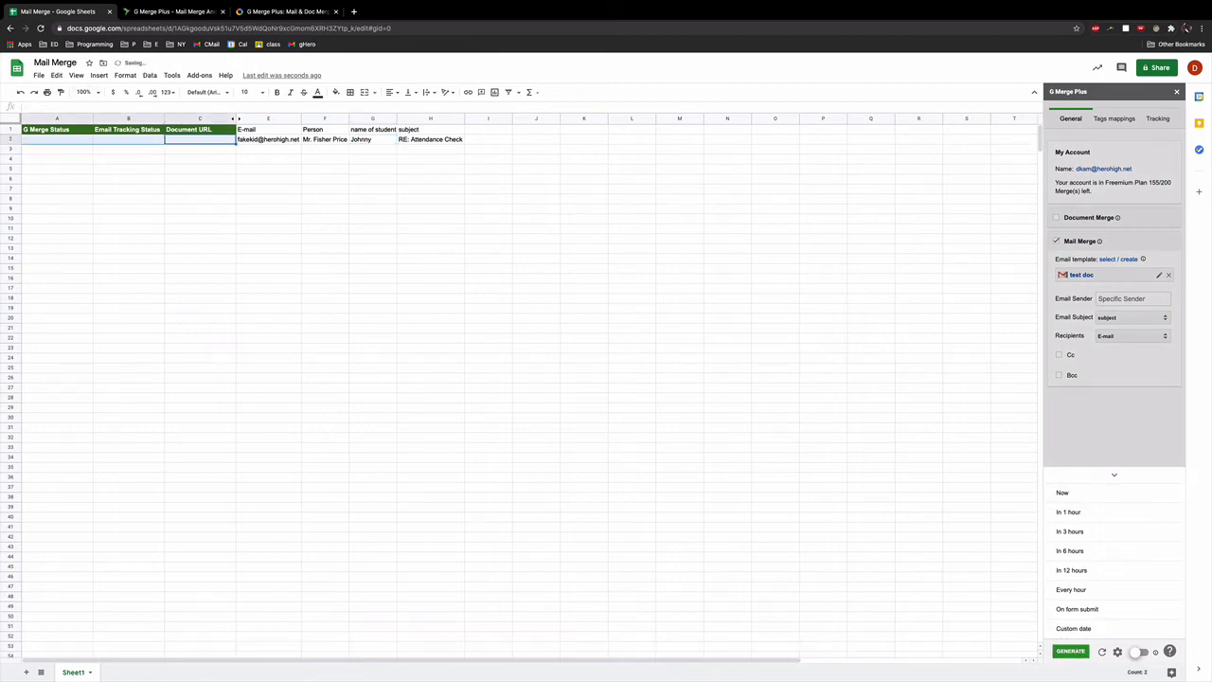
{"action": "left_click", "coordinate": [120, 152]}
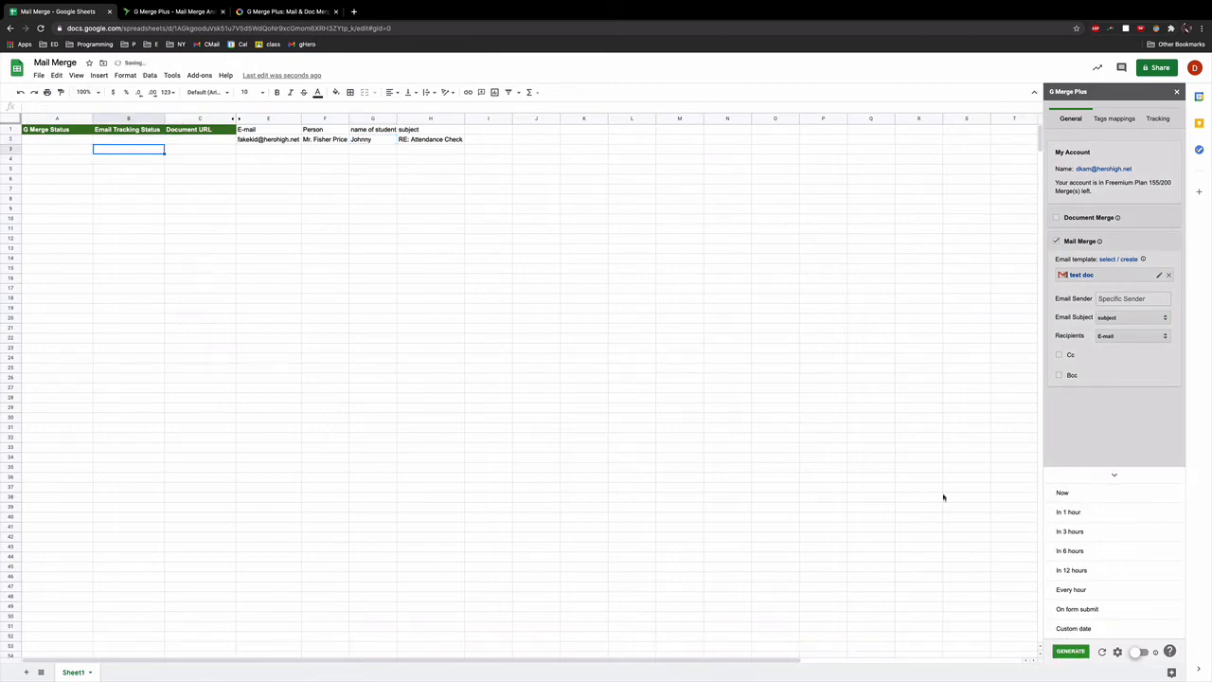
{"action": "left_click", "coordinate": [1001, 606]}
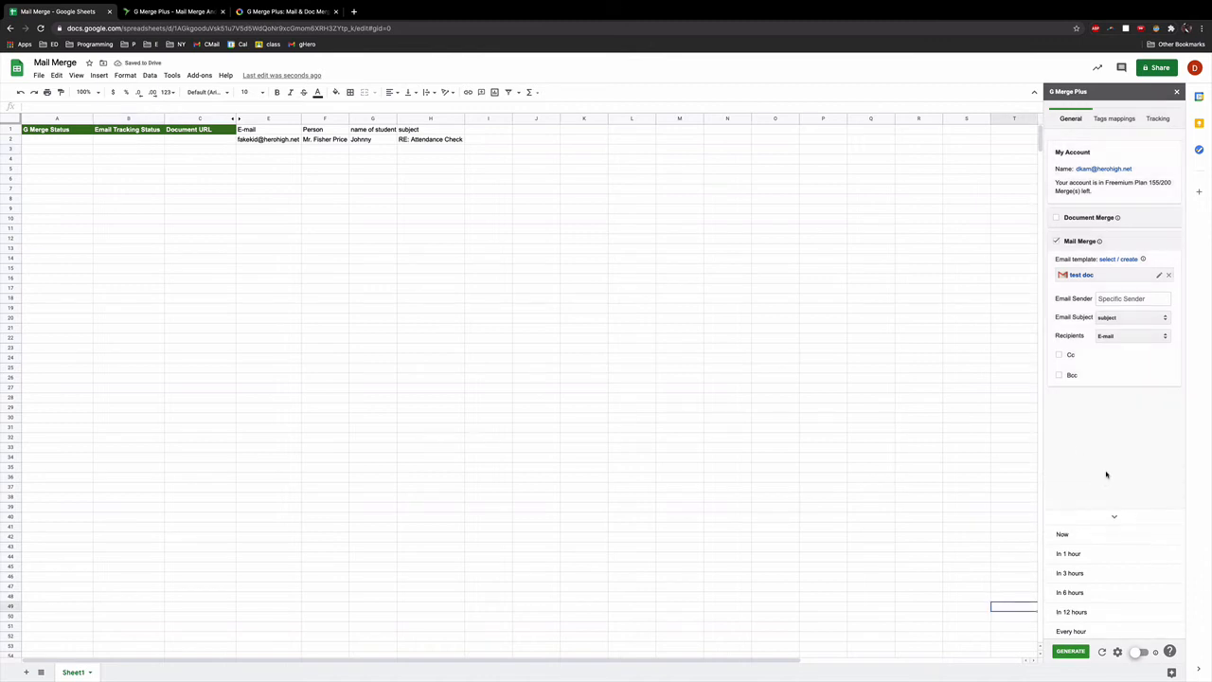
{"action": "left_click", "coordinate": [1070, 651]}
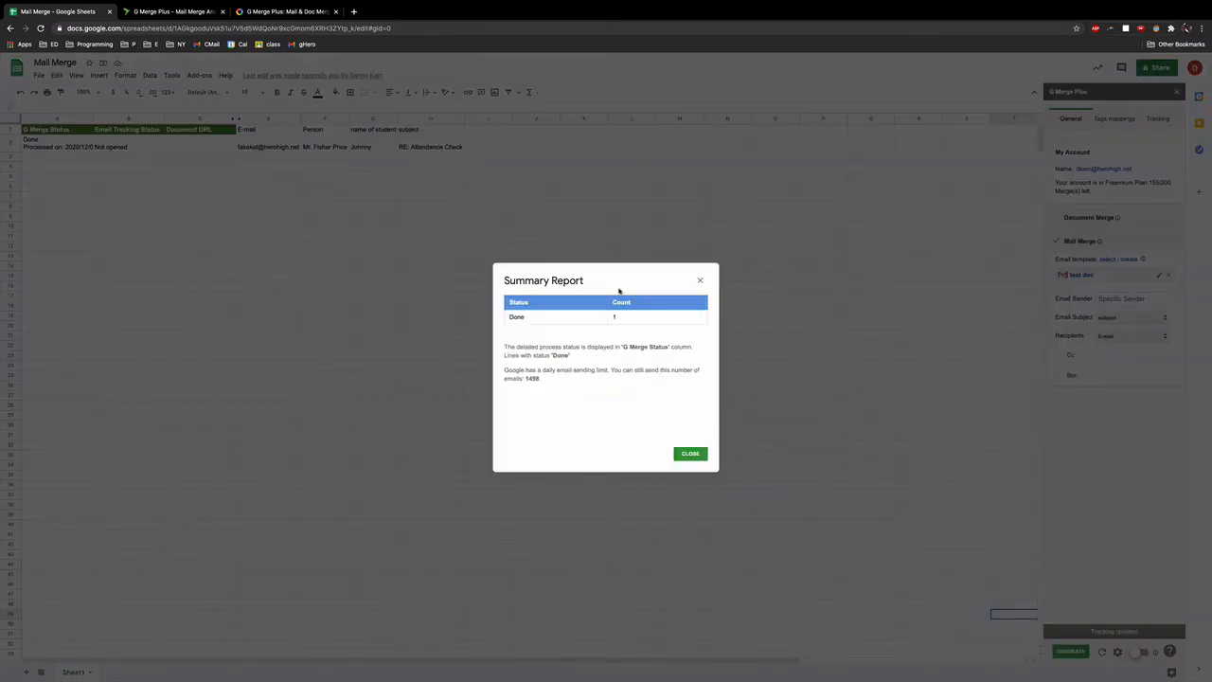
{"action": "left_click", "coordinate": [692, 454]}
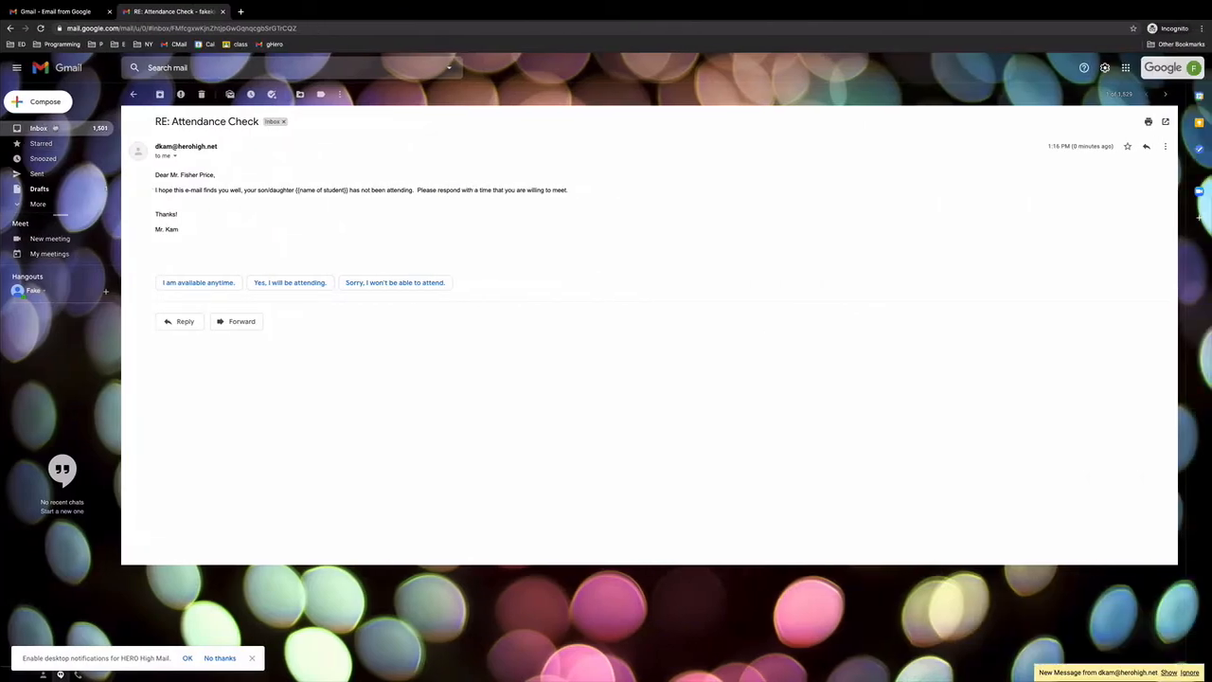
Step: Open the new RE: Attendance Check email and expand the first message to compare both student-name greetings
{"action": "left_click", "coordinate": [38, 128]}
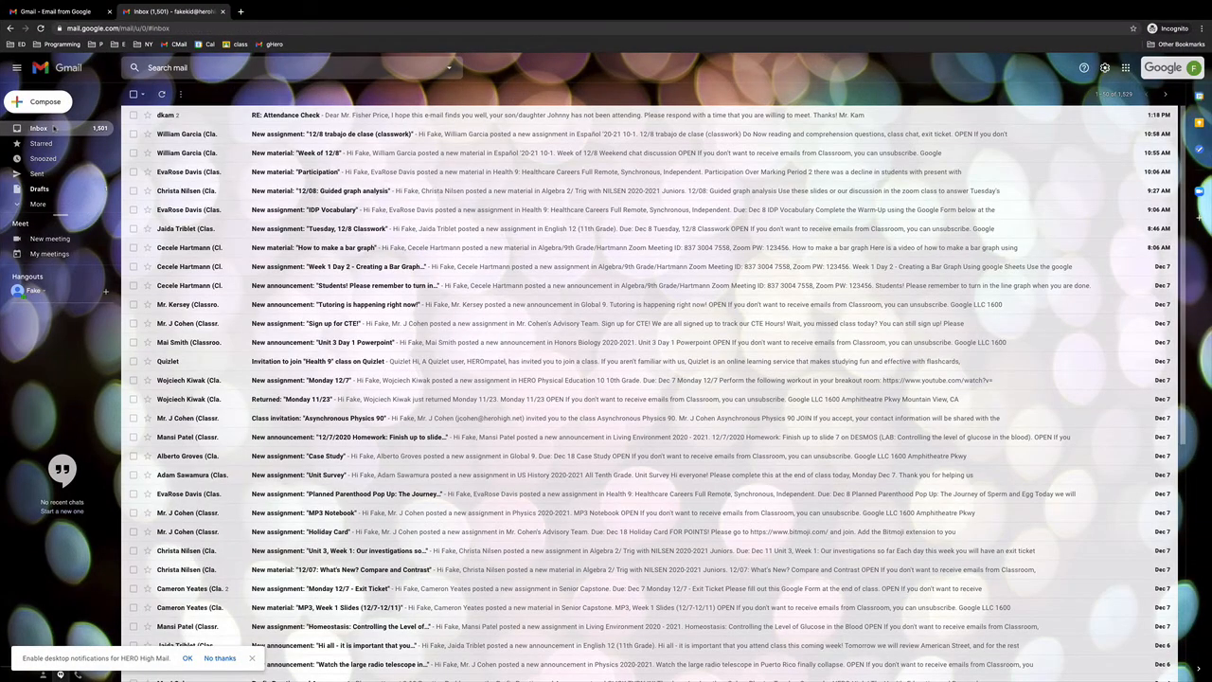
{"action": "left_click", "coordinate": [185, 115]}
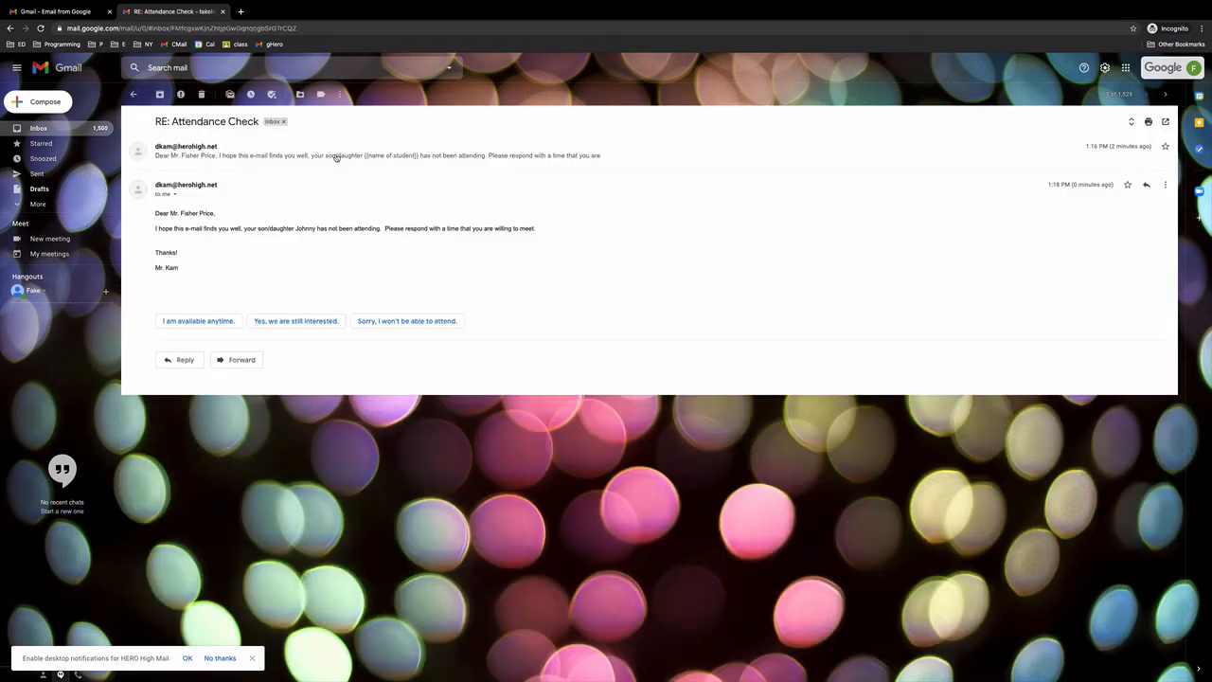
{"action": "left_click", "coordinate": [336, 157]}
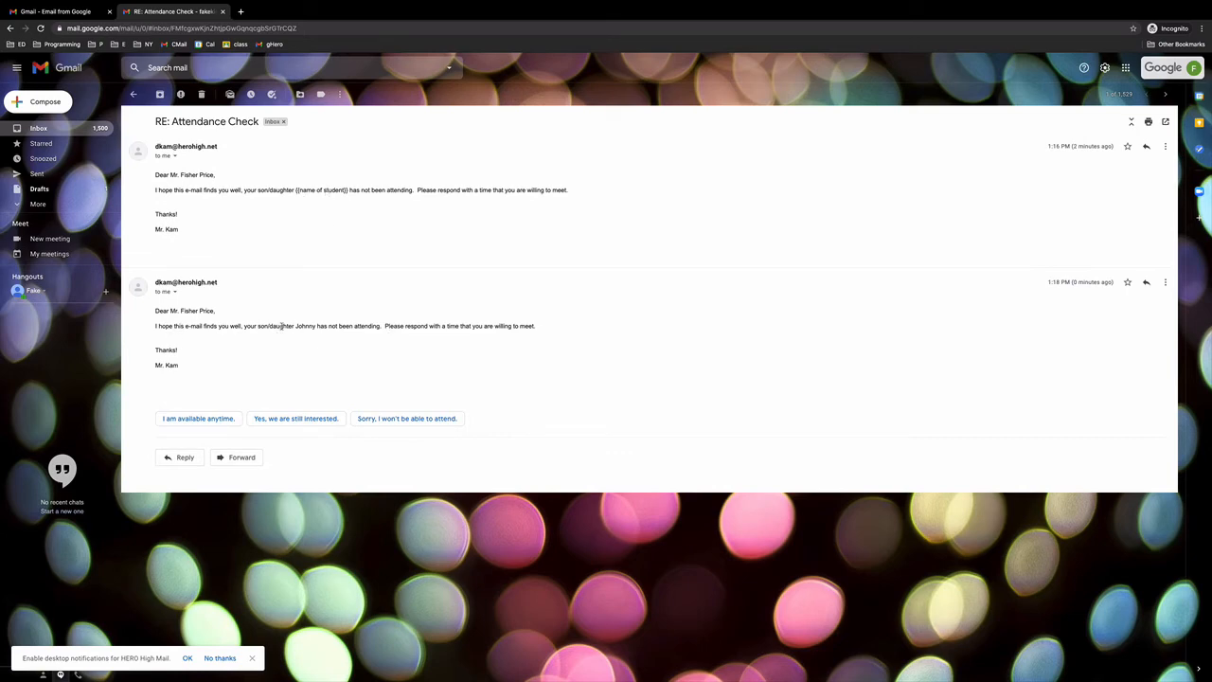
{"action": "left_click_drag", "start_coordinate": [295, 325], "coordinate": [315, 325]}
{"action": "left_click", "coordinate": [246, 356]}
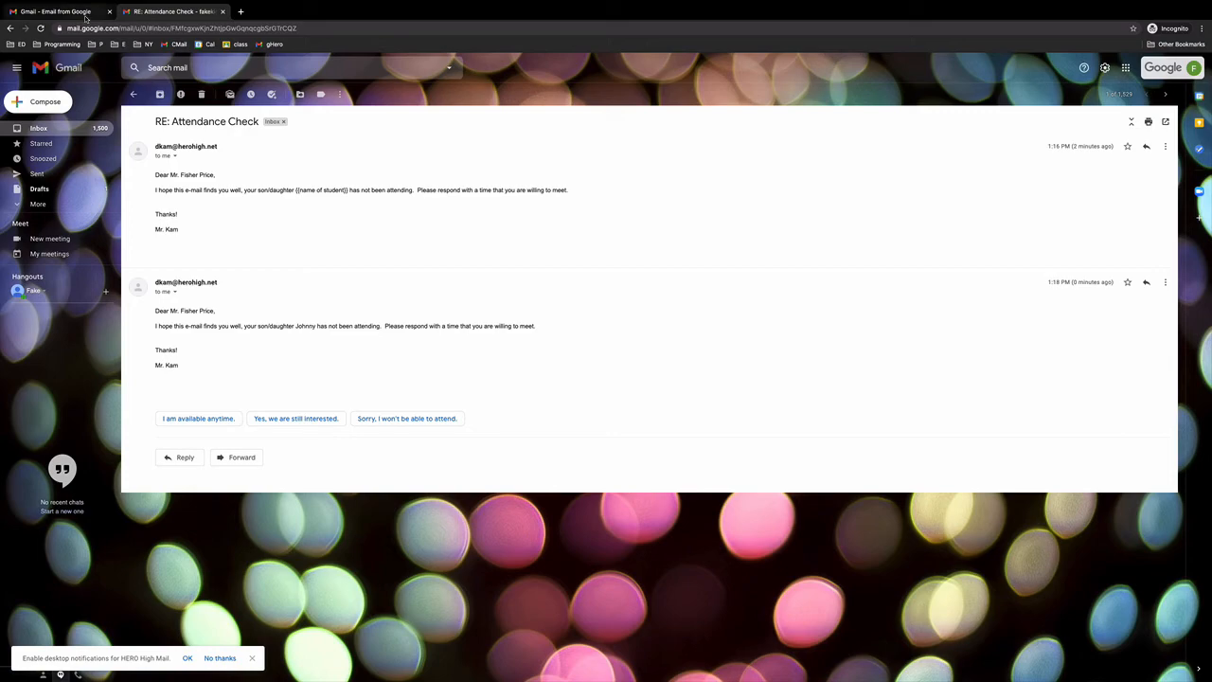
{"action": "key", "text": "ctrl+Left"}
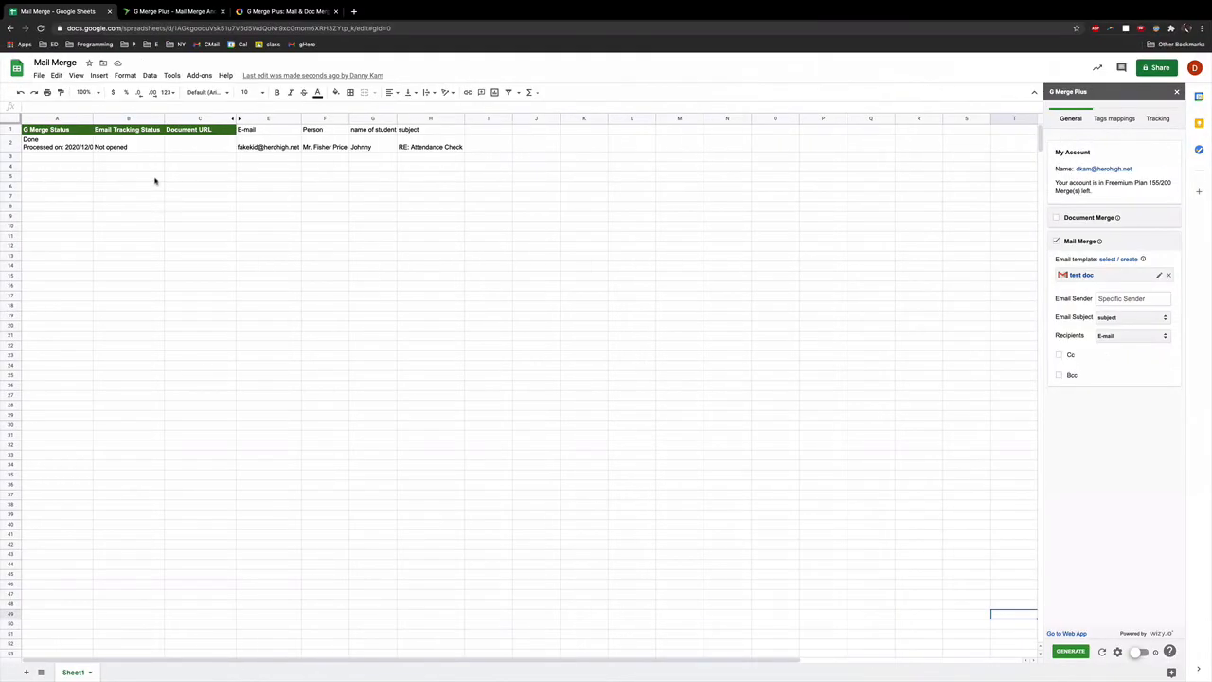
Step: Reload the Mail Merge sheet and rerun the merge so row 2's tracking reads Opened
{"action": "left_click", "coordinate": [156, 177]}
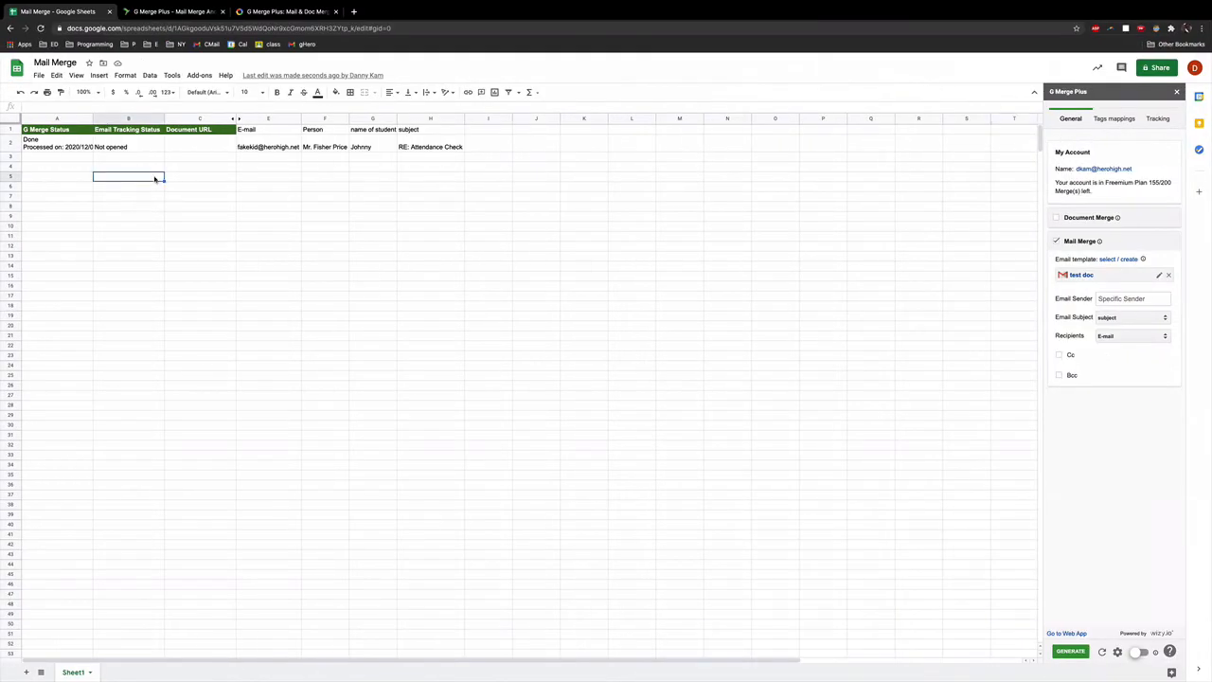
{"action": "left_click", "coordinate": [41, 29]}
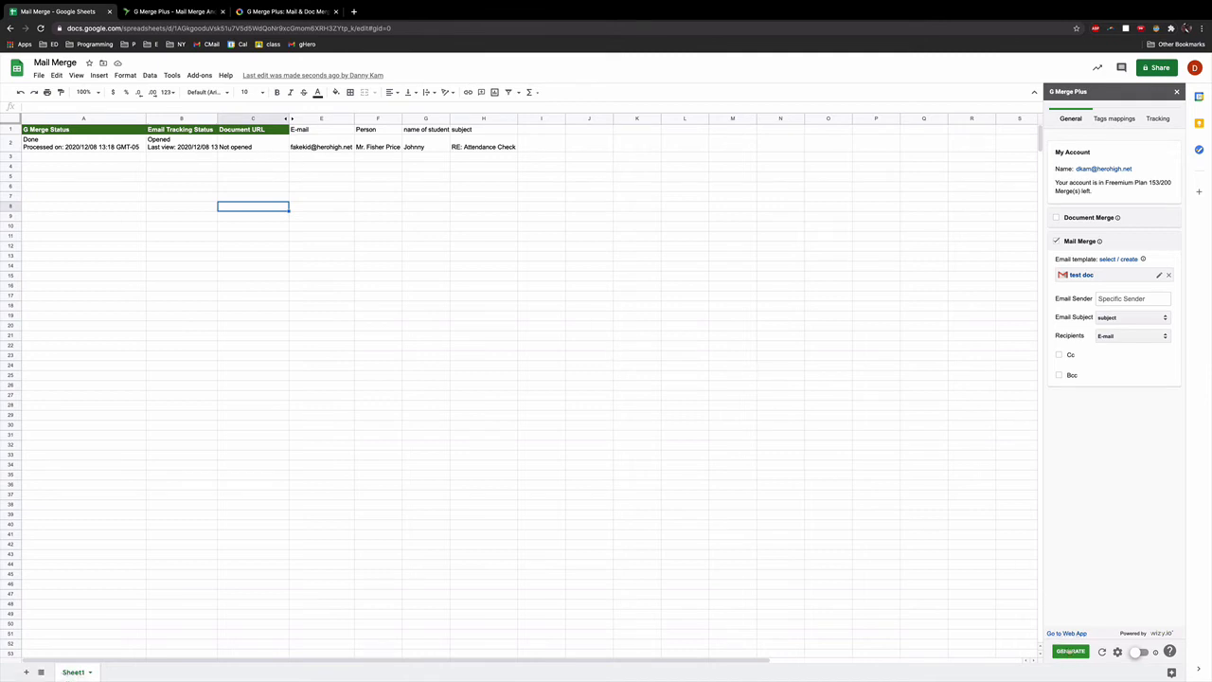
{"action": "left_click", "coordinate": [1070, 652]}
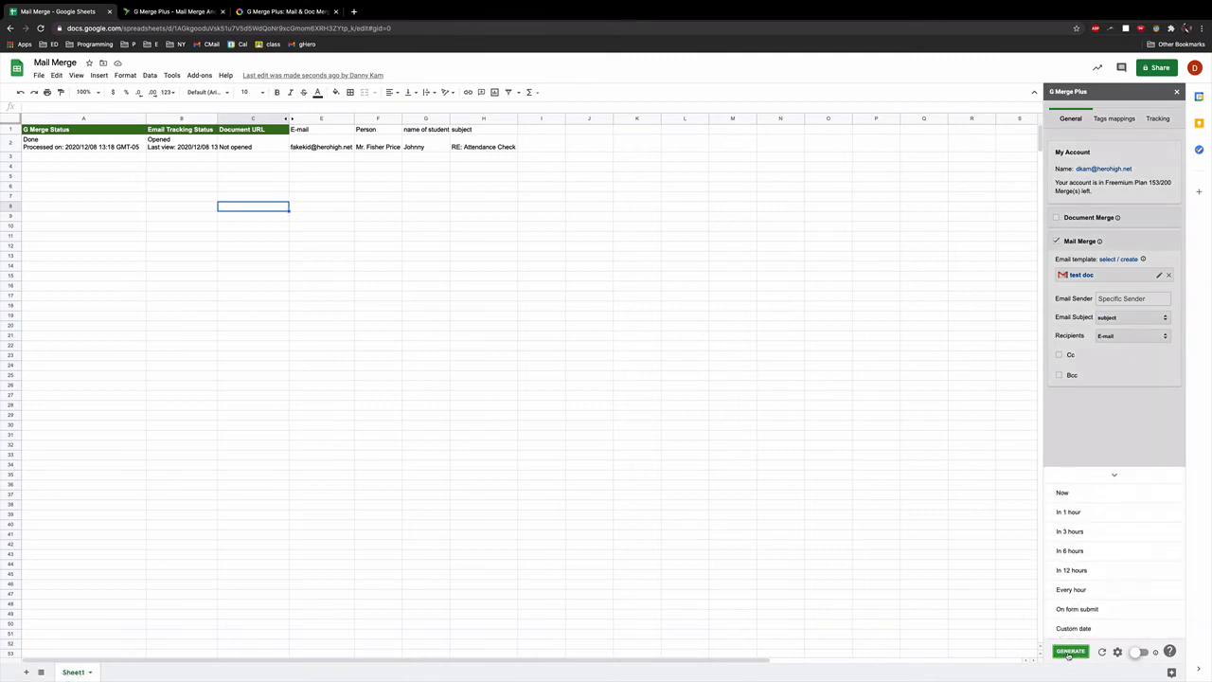
{"action": "left_click", "coordinate": [1078, 493]}
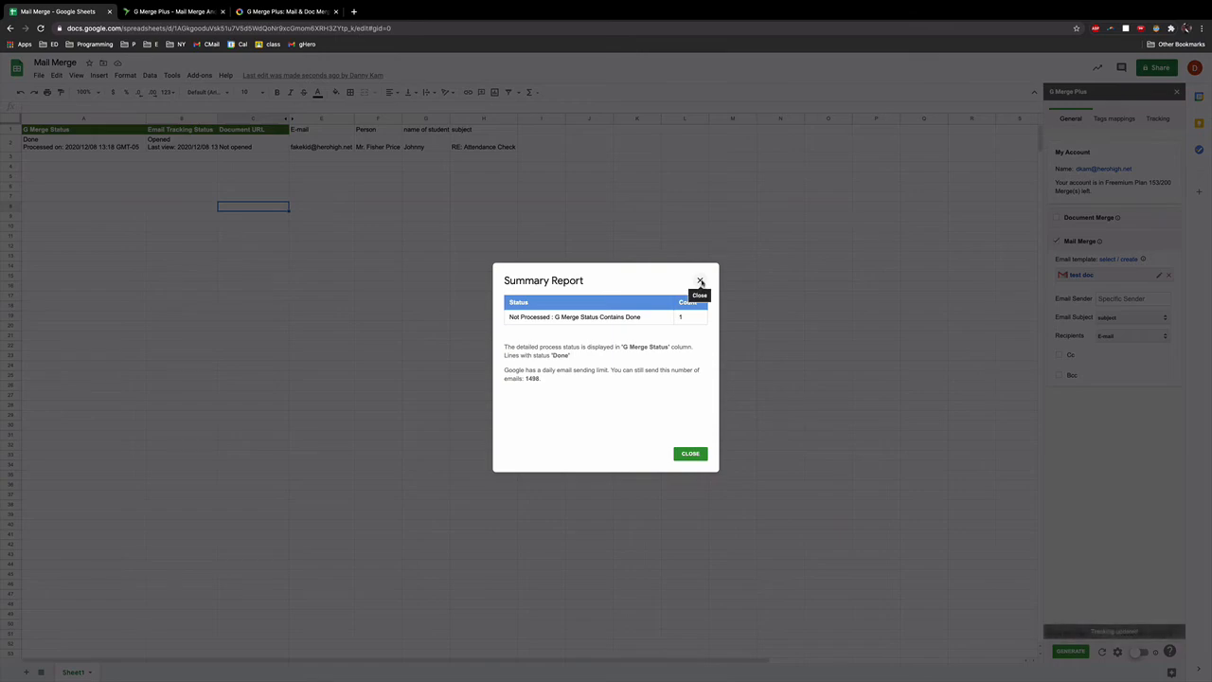
{"action": "left_click", "coordinate": [701, 282]}
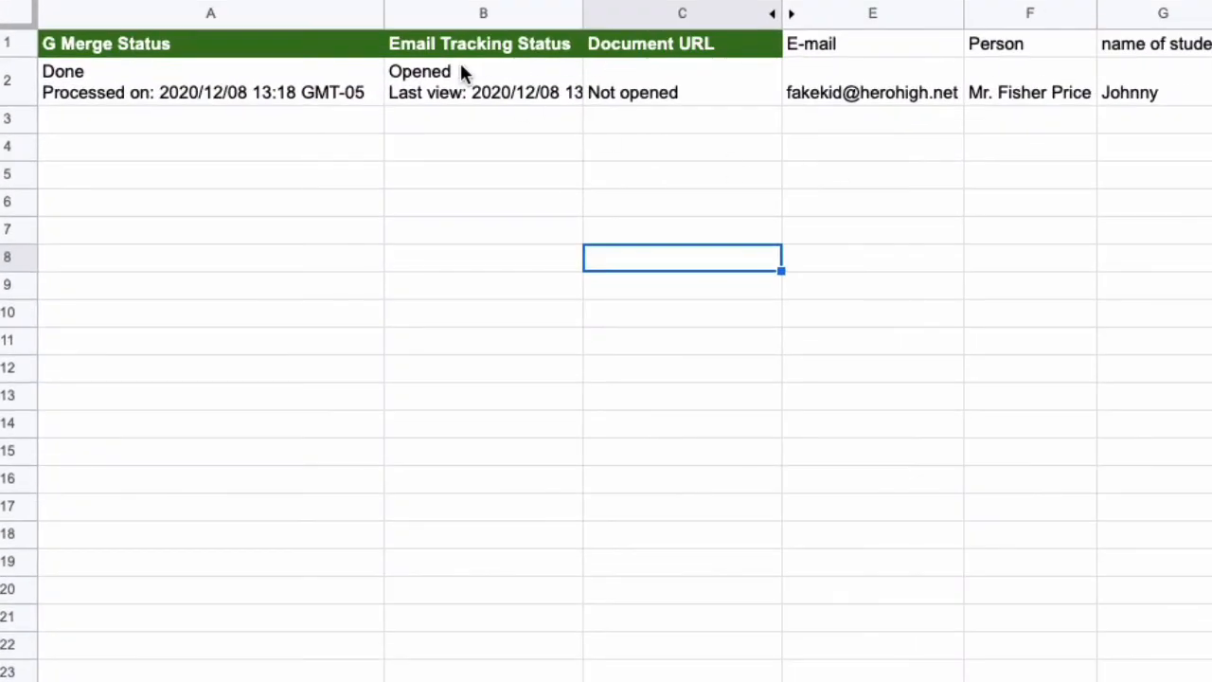
{"action": "left_click", "coordinate": [461, 68]}
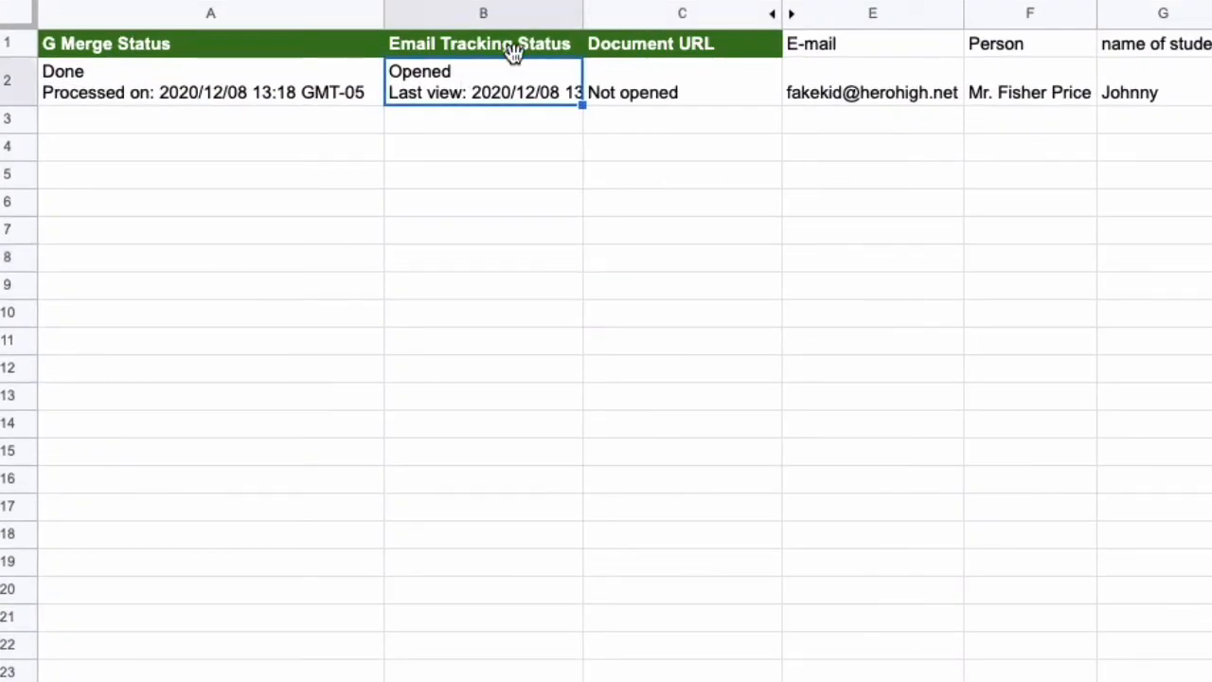
Step: Widen the Email Tracking Status column and copy row 2 into rows 3–21
{"action": "left_click_drag", "start_coordinate": [582, 8], "coordinate": [724, 25]}
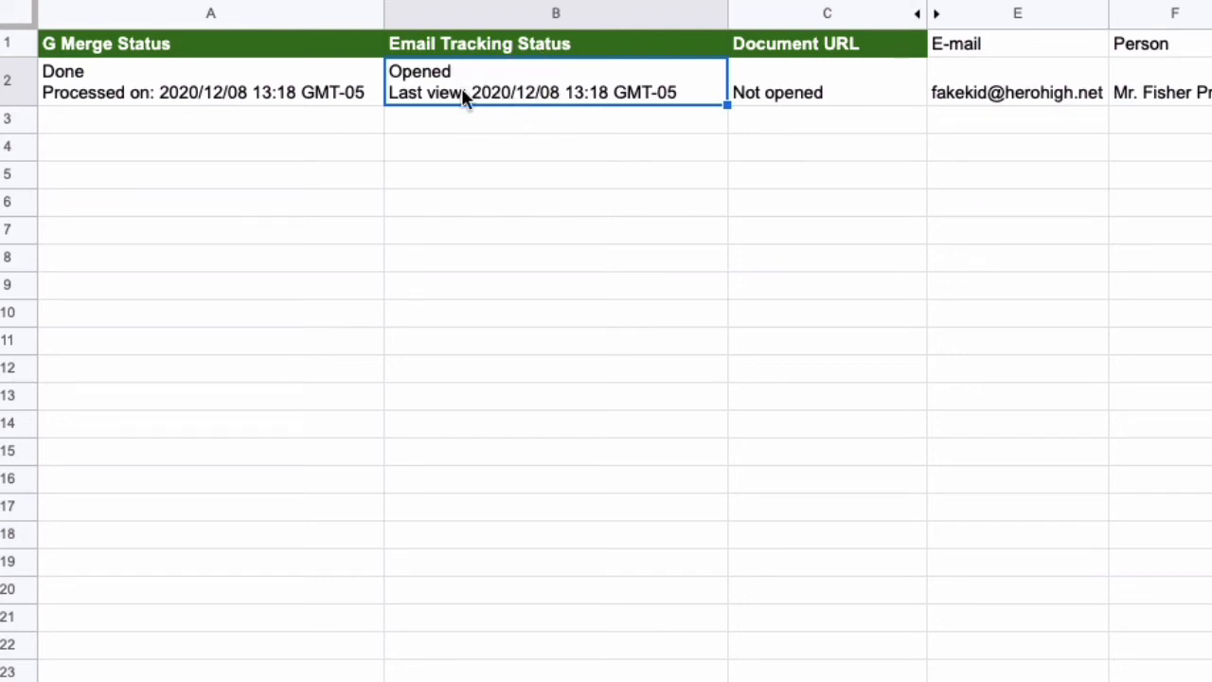
{"action": "left_click", "coordinate": [958, 127]}
{"action": "key", "text": "Up"}
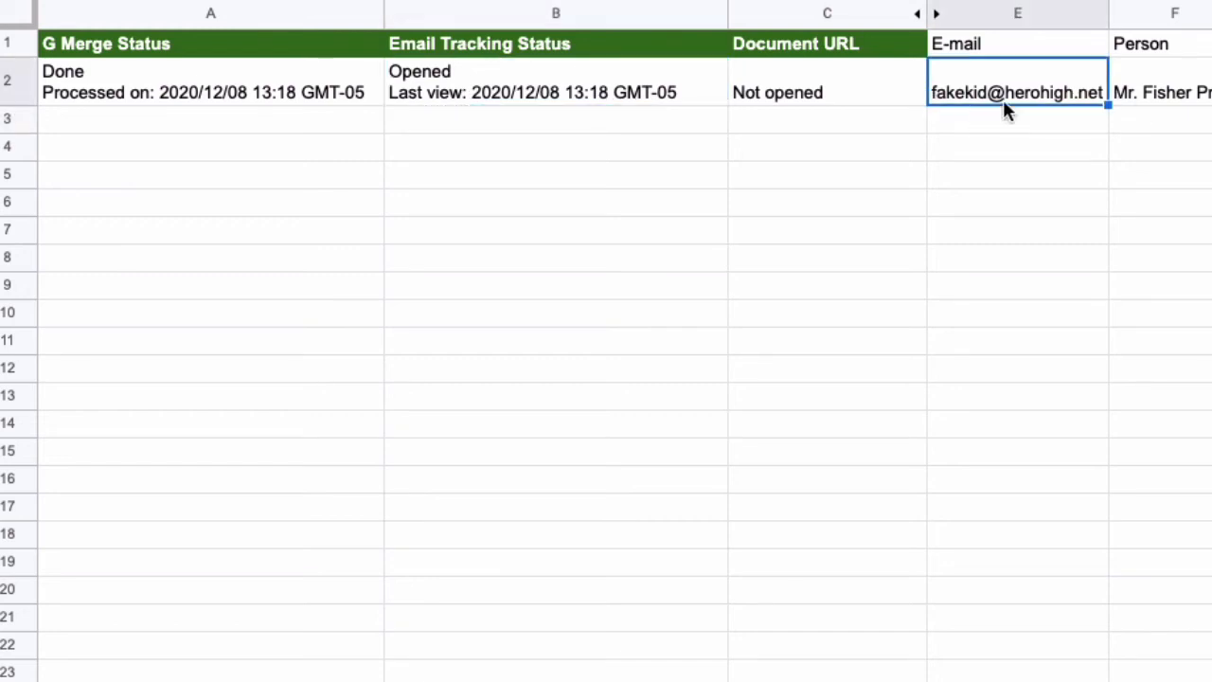
{"action": "key", "text": "shift+space"}
{"action": "key", "text": "ctrl+c"}
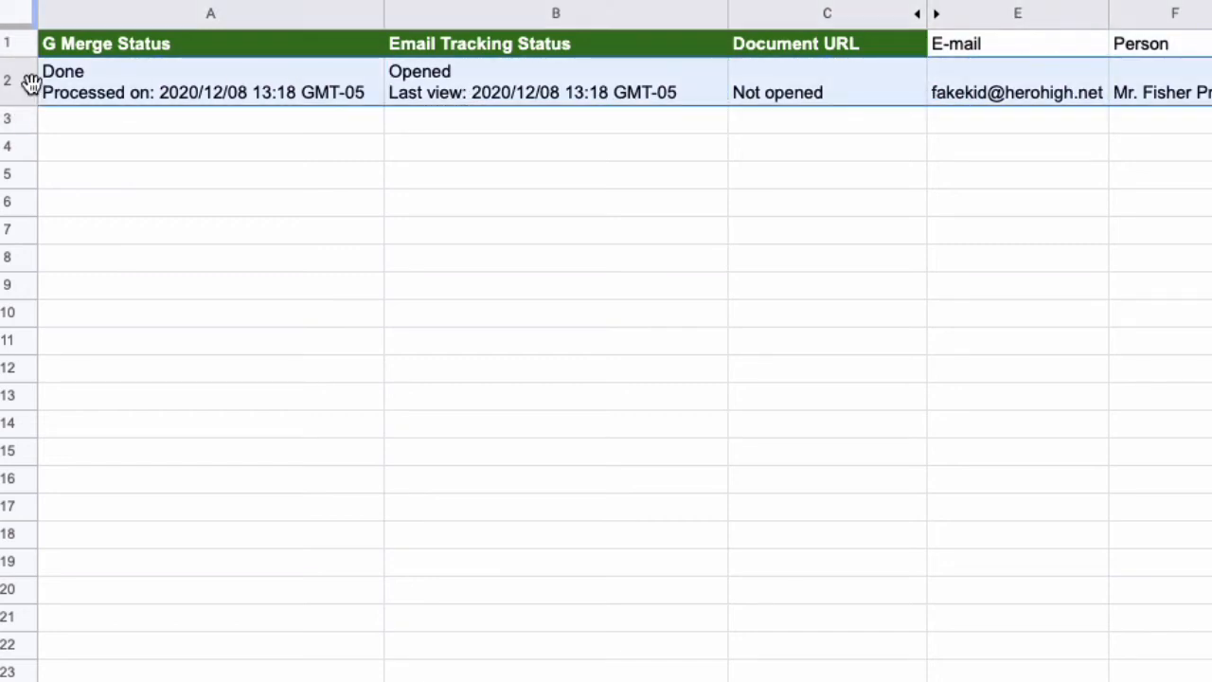
{"action": "left_click_drag", "start_coordinate": [89, 120], "coordinate": [132, 633]}
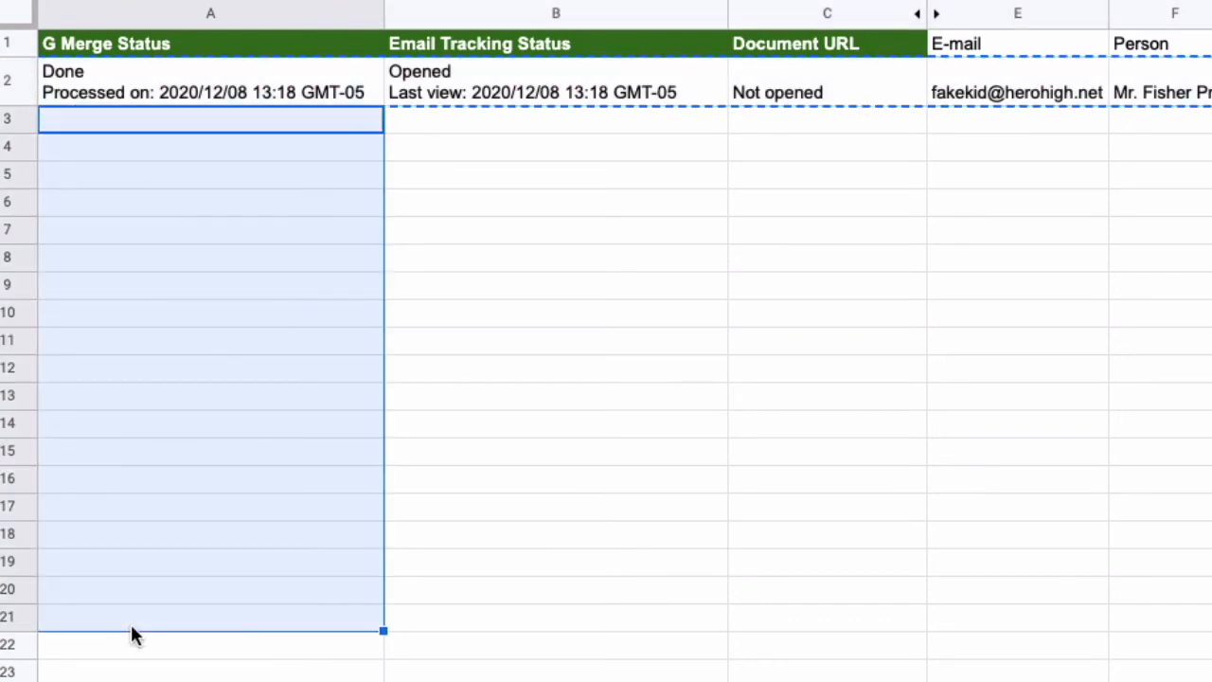
{"action": "key", "text": "ctrl+v"}
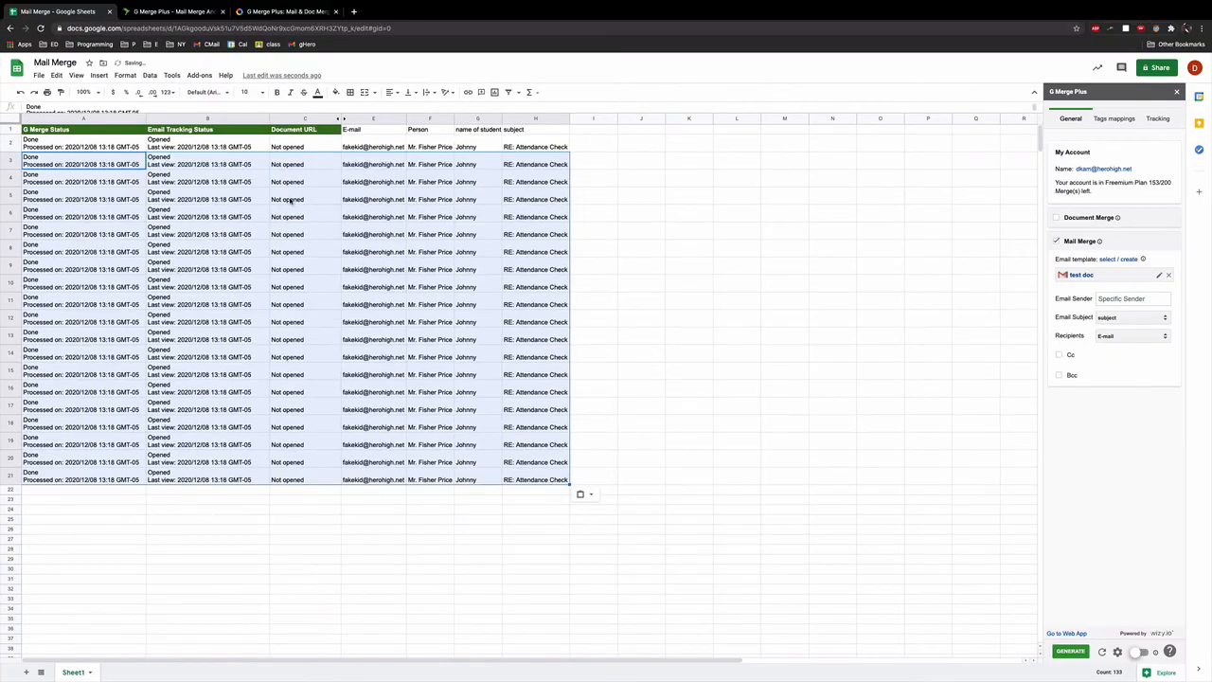
Step: Clear the copied status cells, enter Susan, Ronald, Doug and Amanda in G3:G6, and clear rows 7–21
{"action": "left_click_drag", "start_coordinate": [237, 476], "coordinate": [68, 167]}
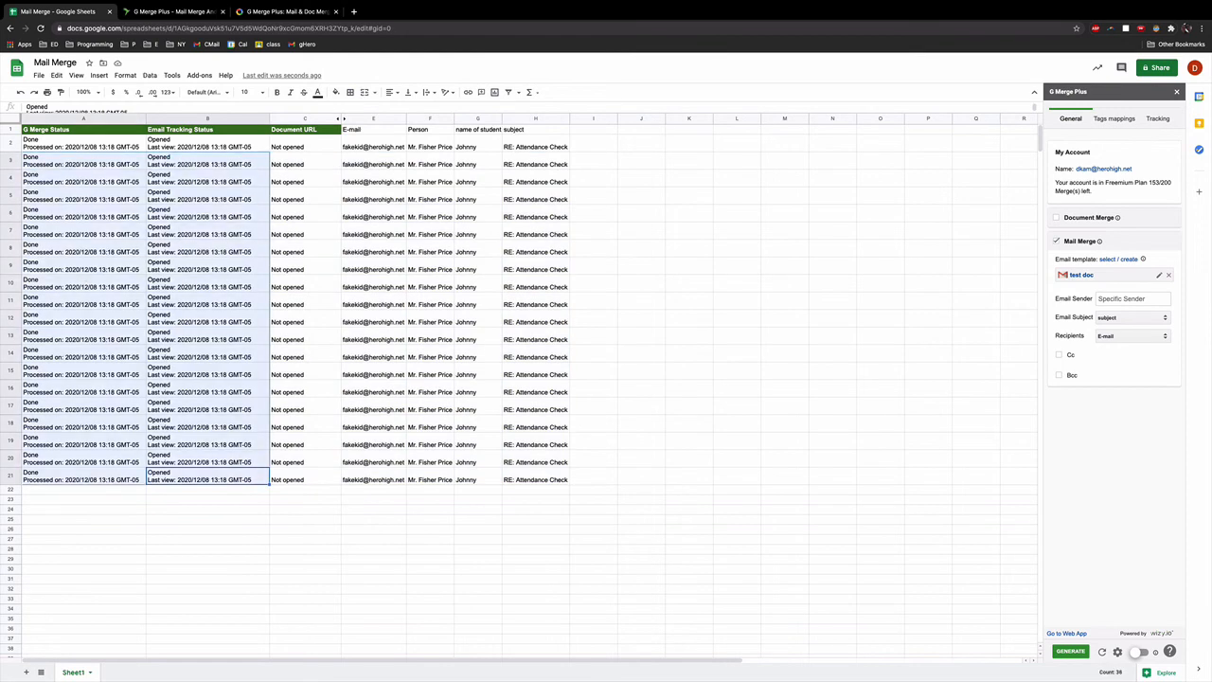
{"action": "key", "text": "Delete"}
{"action": "left_click", "coordinate": [468, 156]}
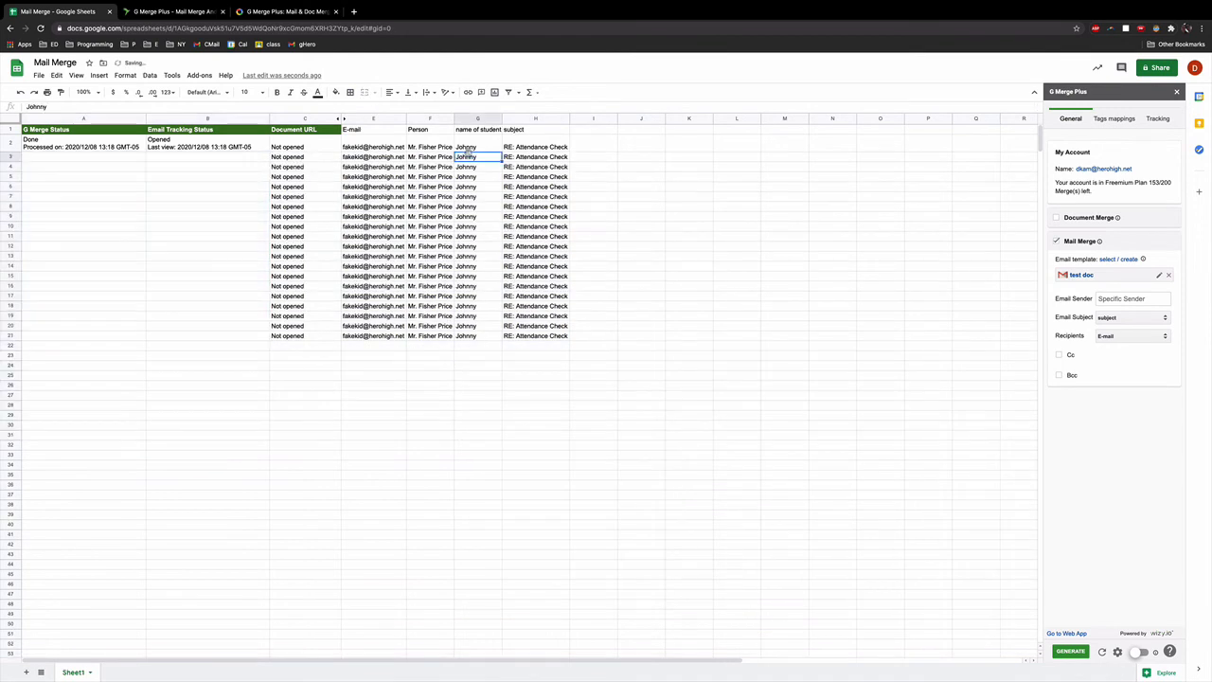
{"action": "type", "text": "Susan"}
{"action": "key", "text": "Return"}
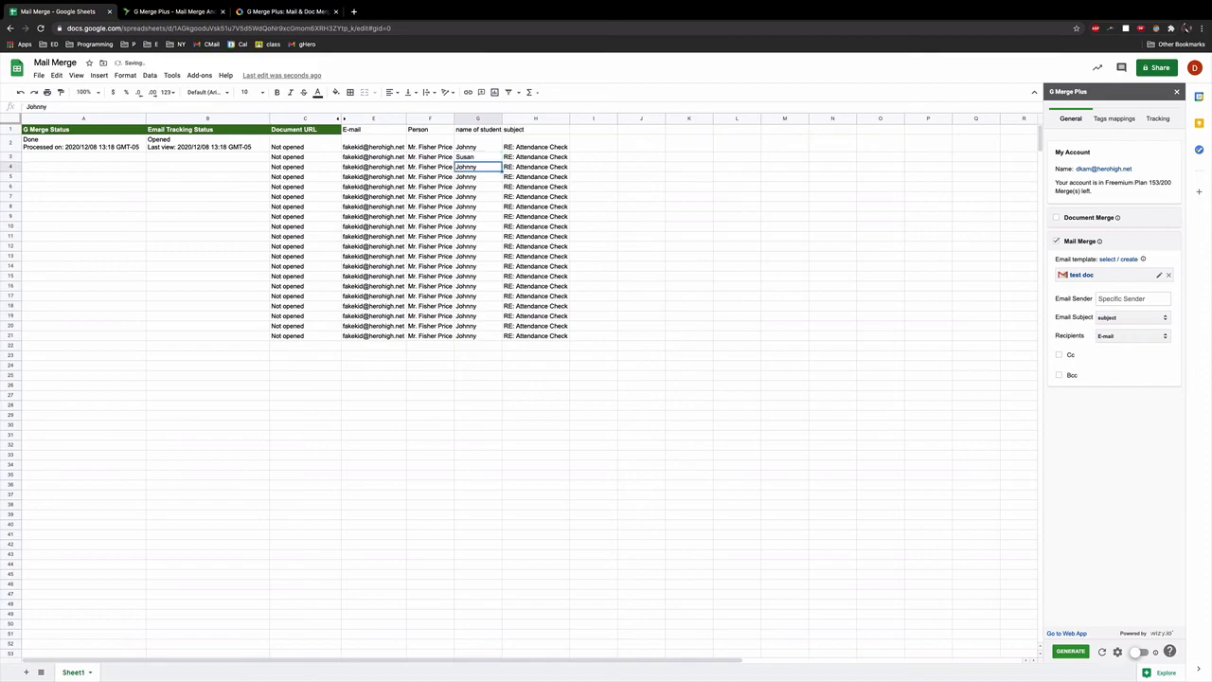
{"action": "type", "text": "Ronald"}
{"action": "key", "text": "Return"}
{"action": "type", "text": "Doug"}
{"action": "key", "text": "Return"}
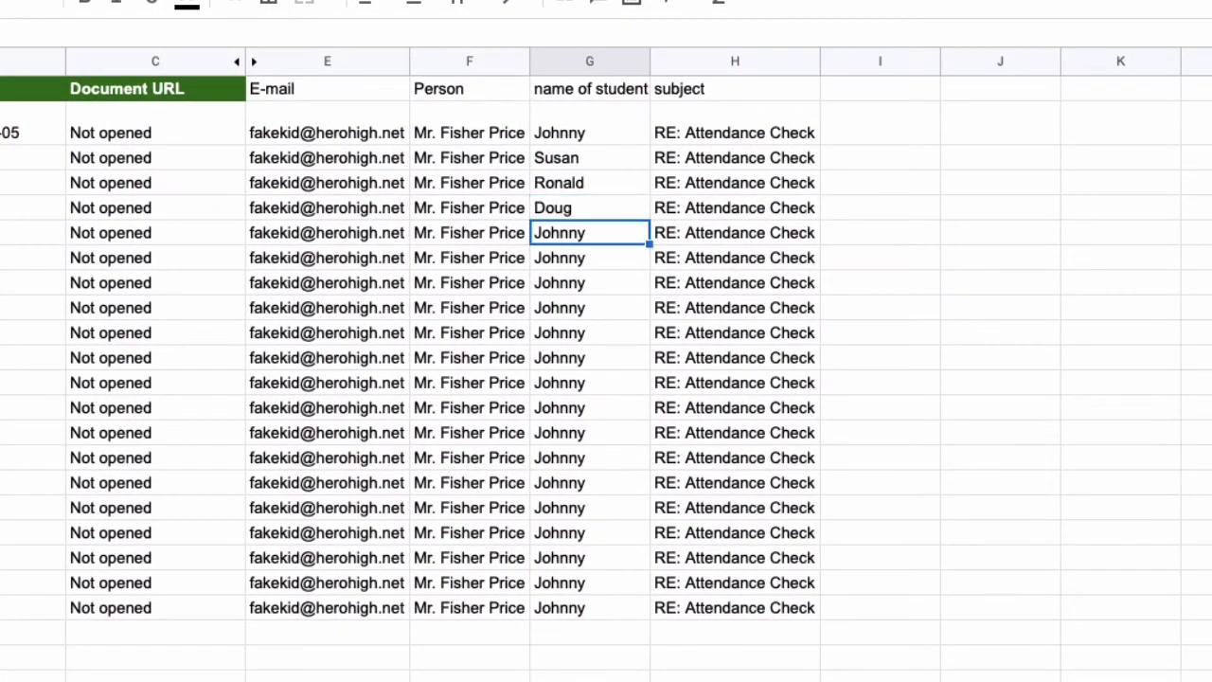
{"action": "type", "text": "Amanda"}
{"action": "key", "text": "Return"}
{"action": "left_click_drag", "start_coordinate": [956, 606], "coordinate": [14, 258]}
{"action": "key", "text": "Delete"}
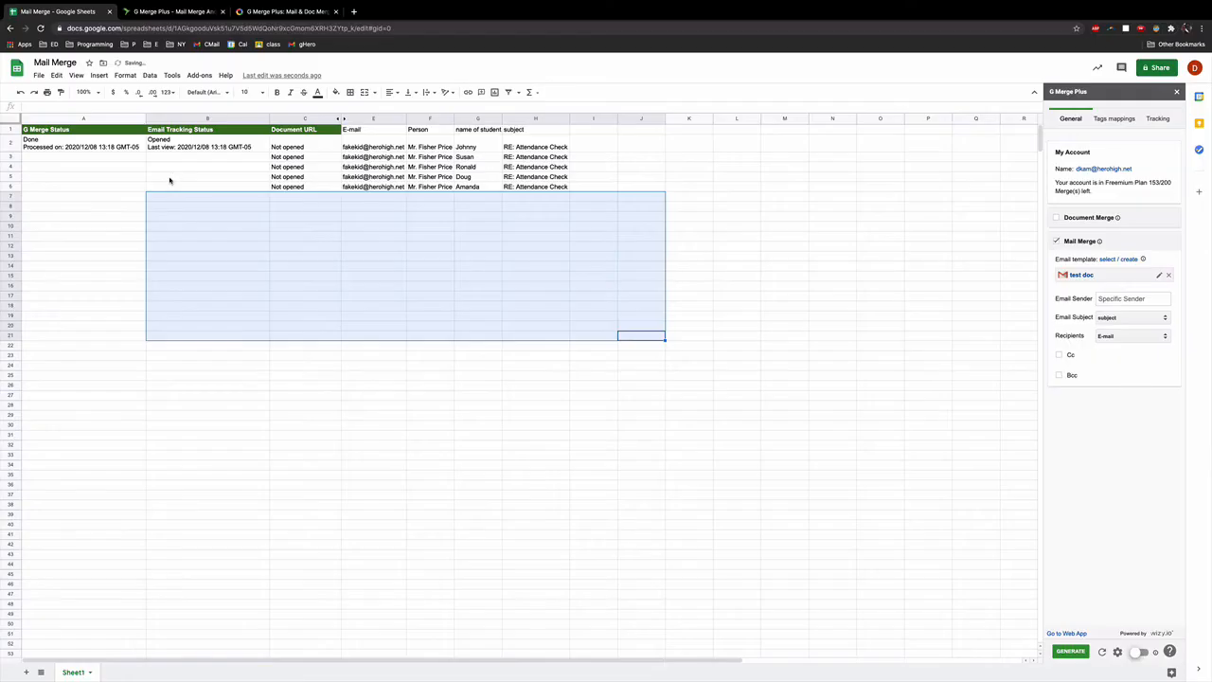
Step: Run the G Merge Plus merge now for the new rows 3–6 and close the Summary Report
{"action": "left_click", "coordinate": [169, 178]}
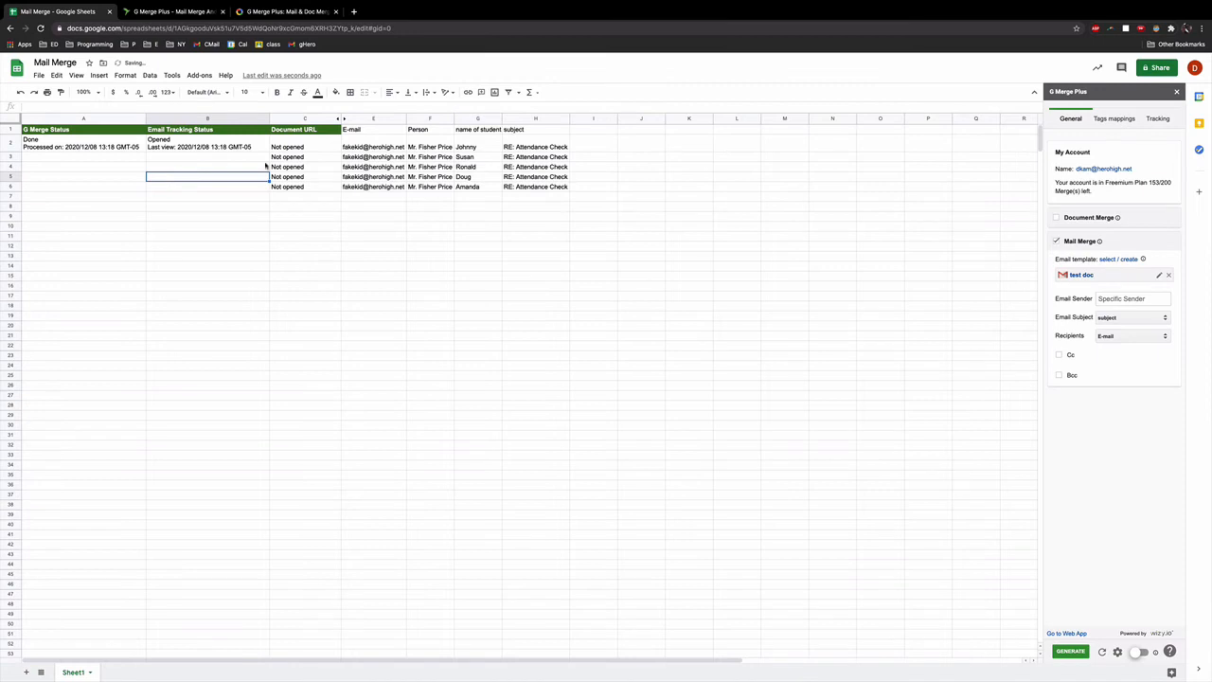
{"action": "left_click", "coordinate": [1070, 651]}
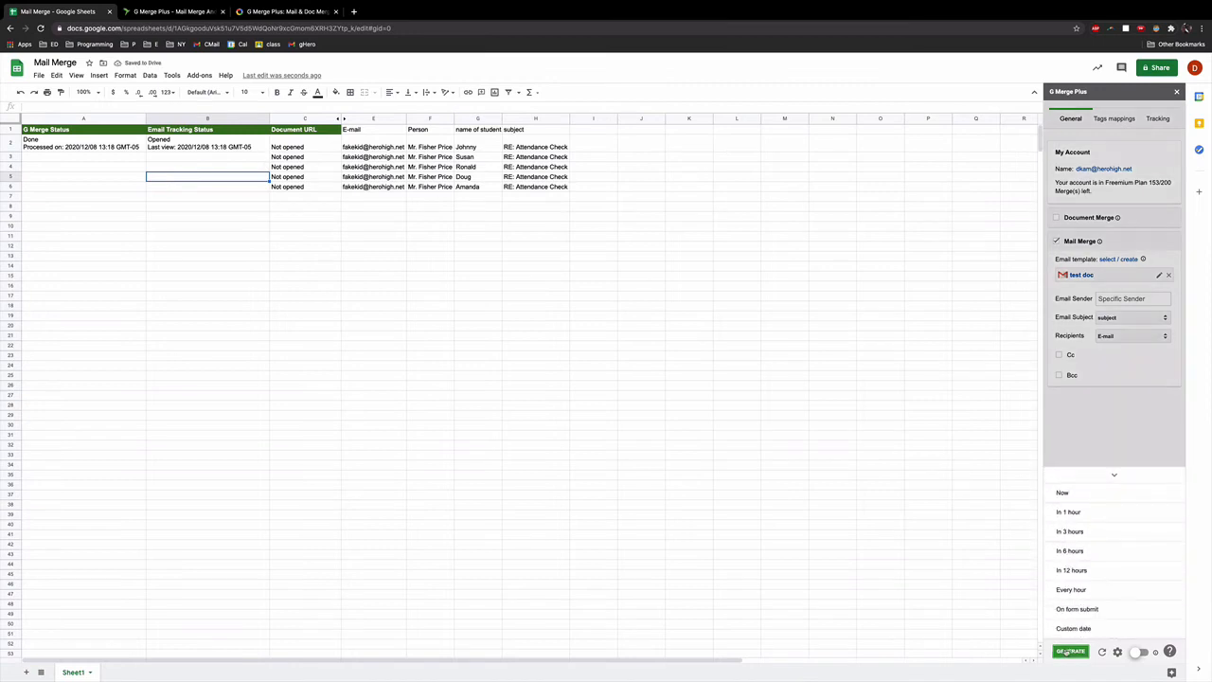
{"action": "left_click", "coordinate": [1075, 496]}
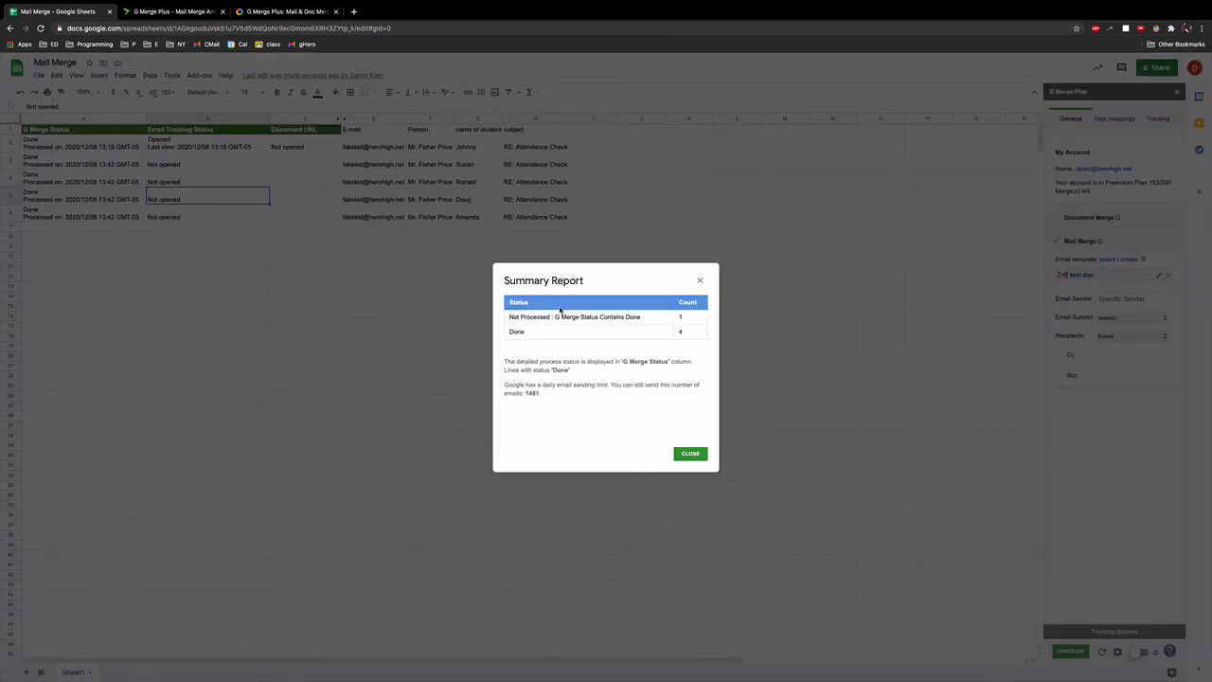
{"action": "left_click", "coordinate": [691, 454]}
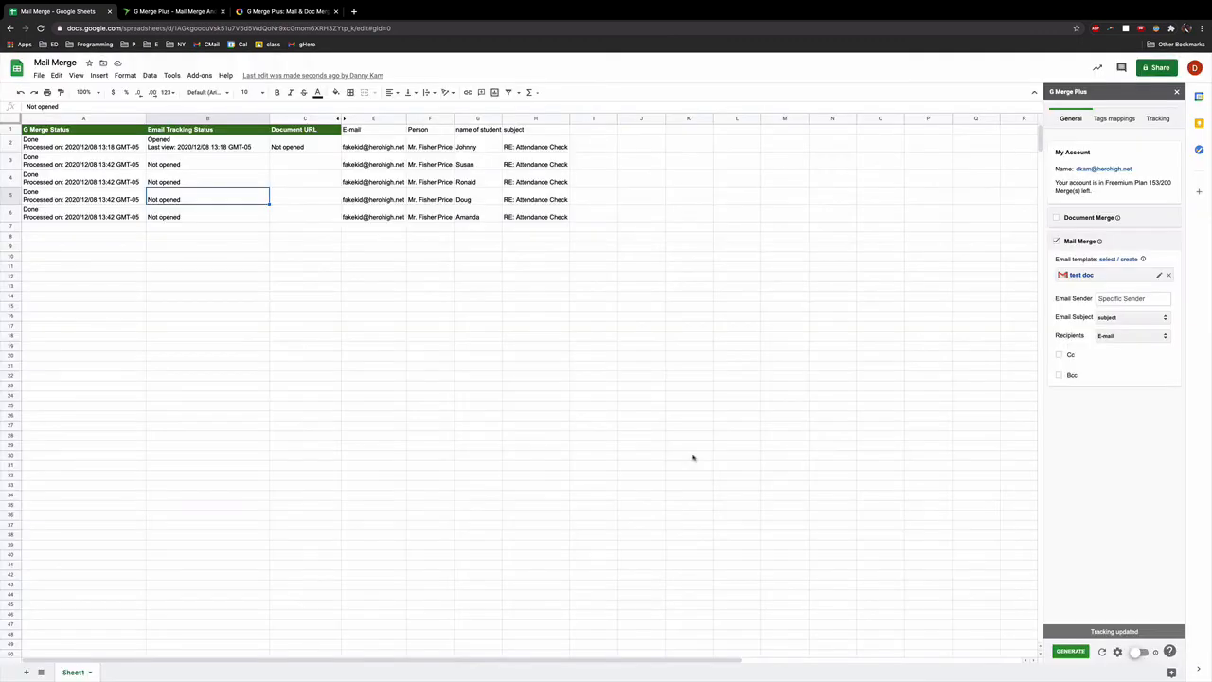
Step: Open the RE: Attendance Check thread and verify each new message names its own student
{"action": "left_click", "coordinate": [439, 305]}
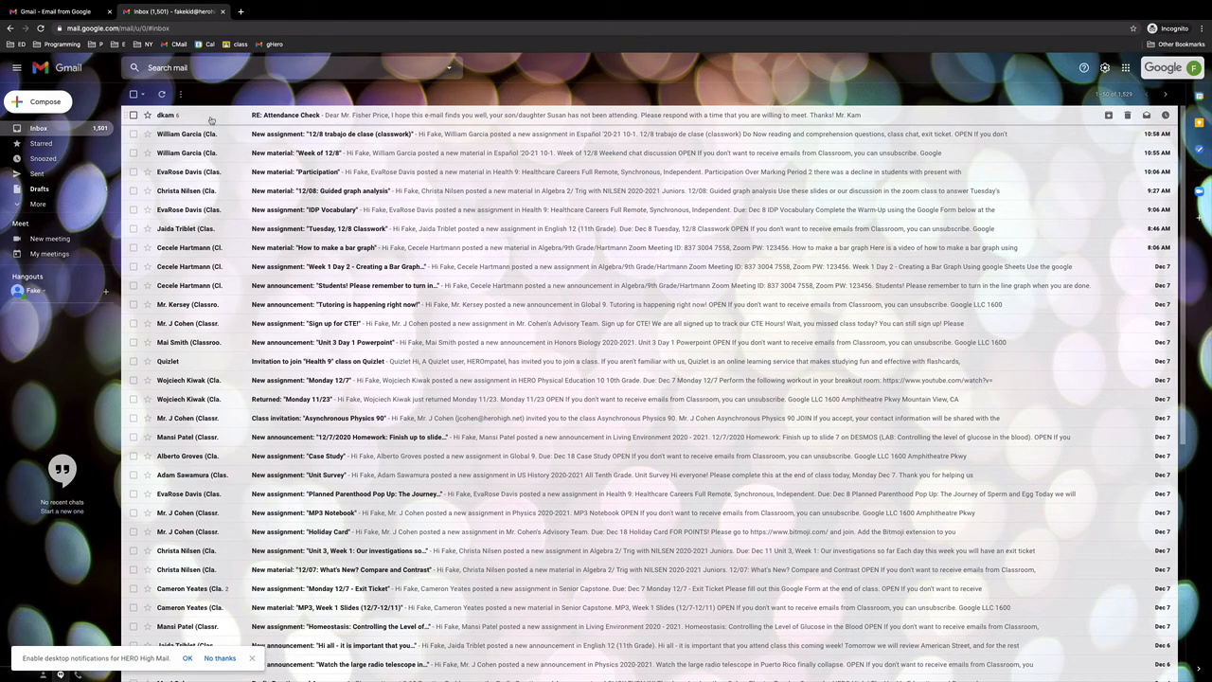
{"action": "left_click", "coordinate": [210, 117]}
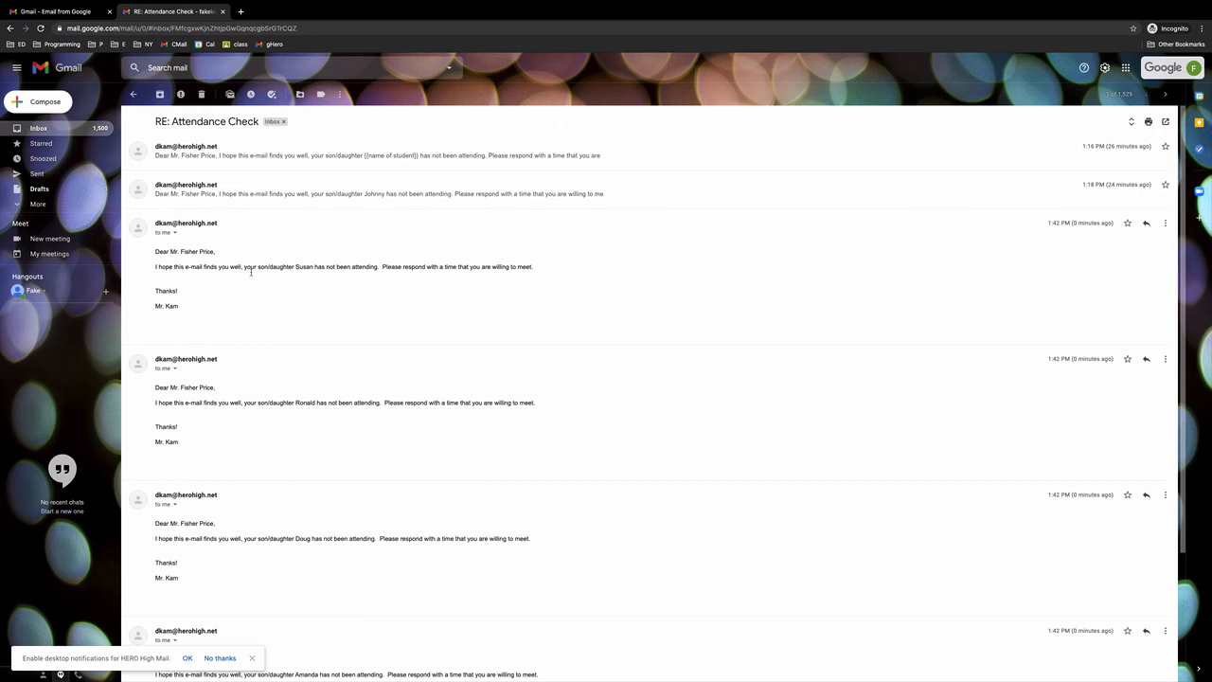
{"action": "double_click", "coordinate": [306, 268]}
{"action": "double_click", "coordinate": [306, 402]}
{"action": "double_click", "coordinate": [303, 537]}
{"action": "scroll", "coordinate": [304, 541], "scroll_direction": "down", "scroll_amount": 3}
{"action": "double_click", "coordinate": [307, 508]}
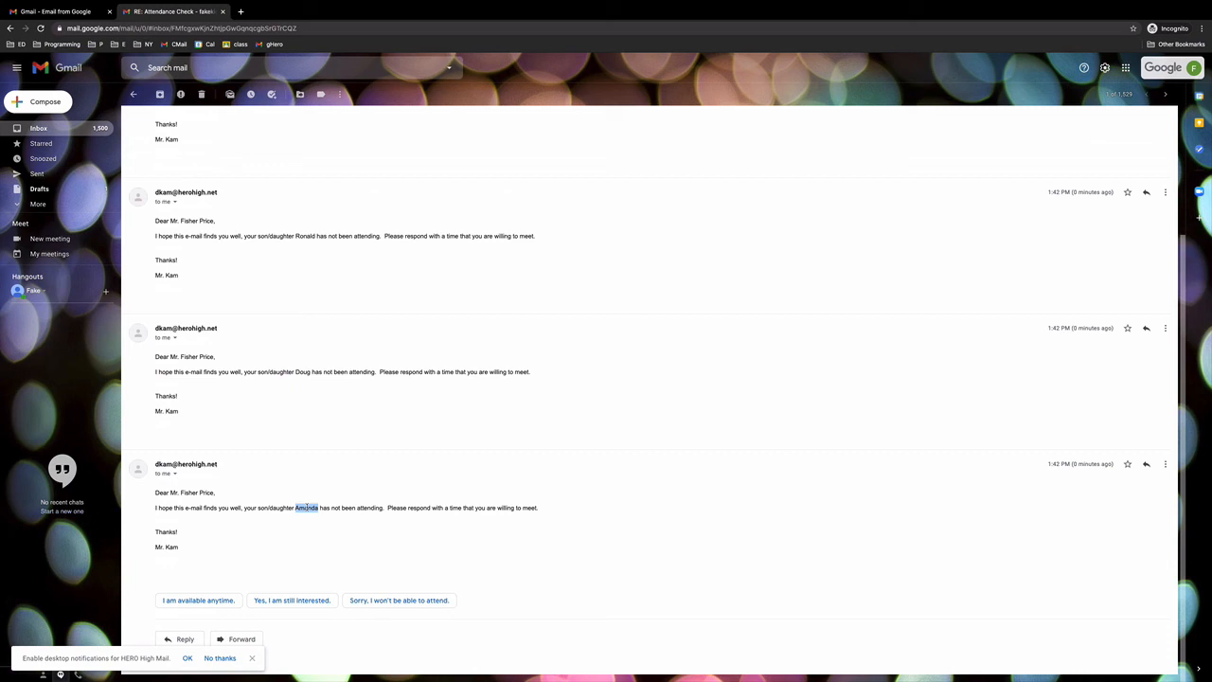
{"action": "left_click", "coordinate": [307, 508]}
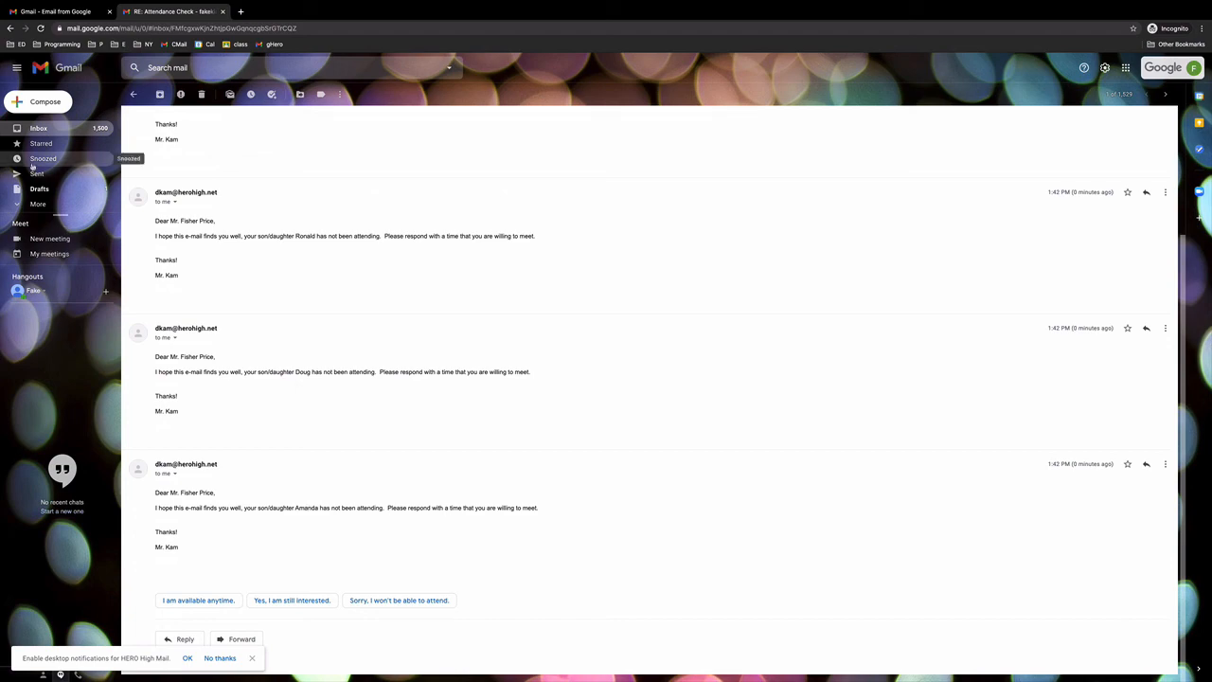
{"action": "key", "text": "ctrl+Left"}
{"action": "key", "text": "ctrl+Left"}
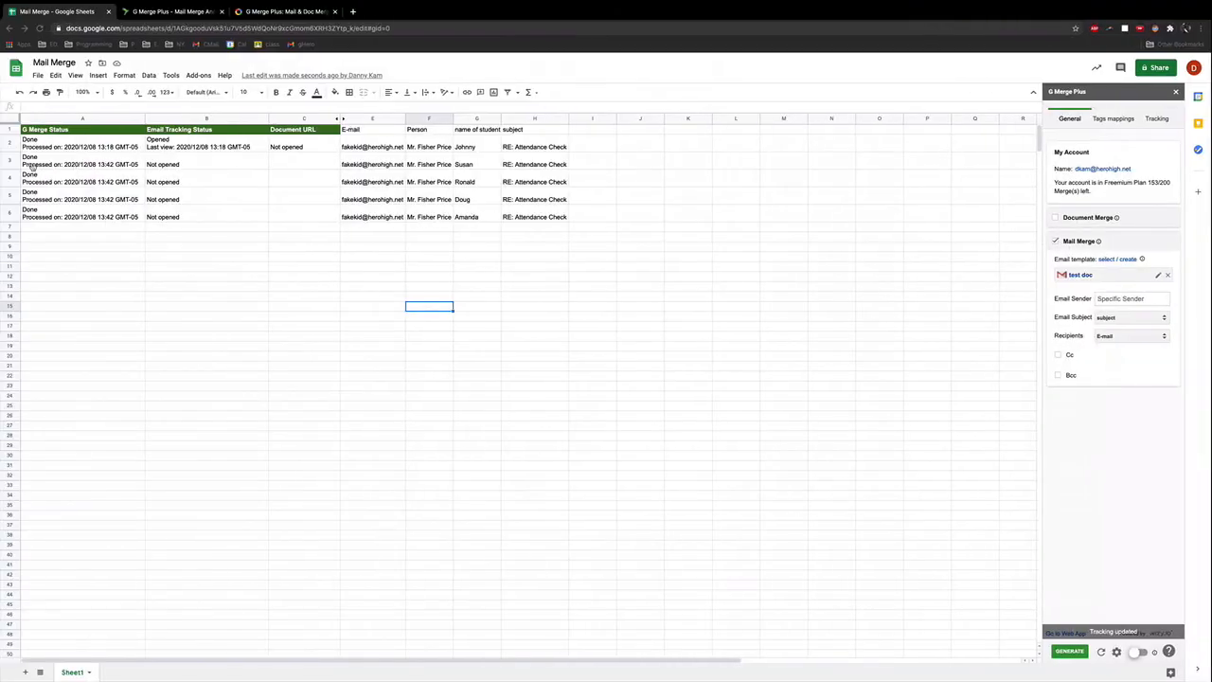
Step: Rerun the merge to refresh tracking, close the report, and select A2:H6 to review the Opened statuses
{"action": "left_click", "coordinate": [1065, 652]}
{"action": "left_click", "coordinate": [1072, 497]}
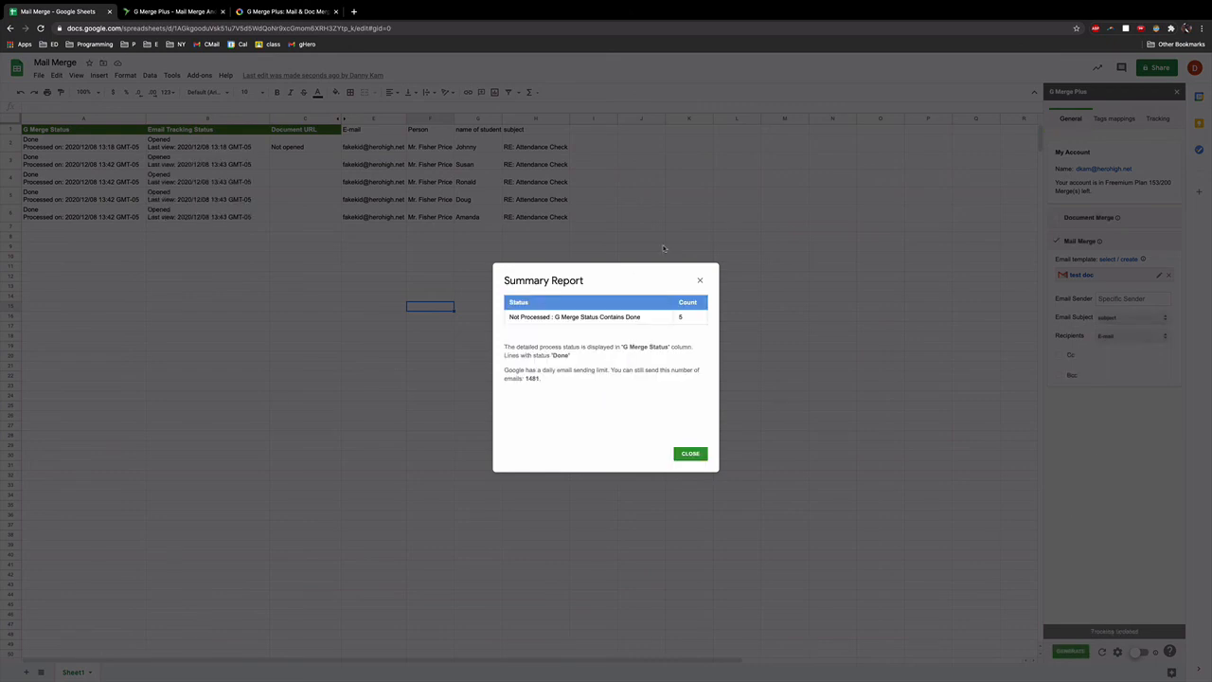
{"action": "left_click", "coordinate": [700, 281]}
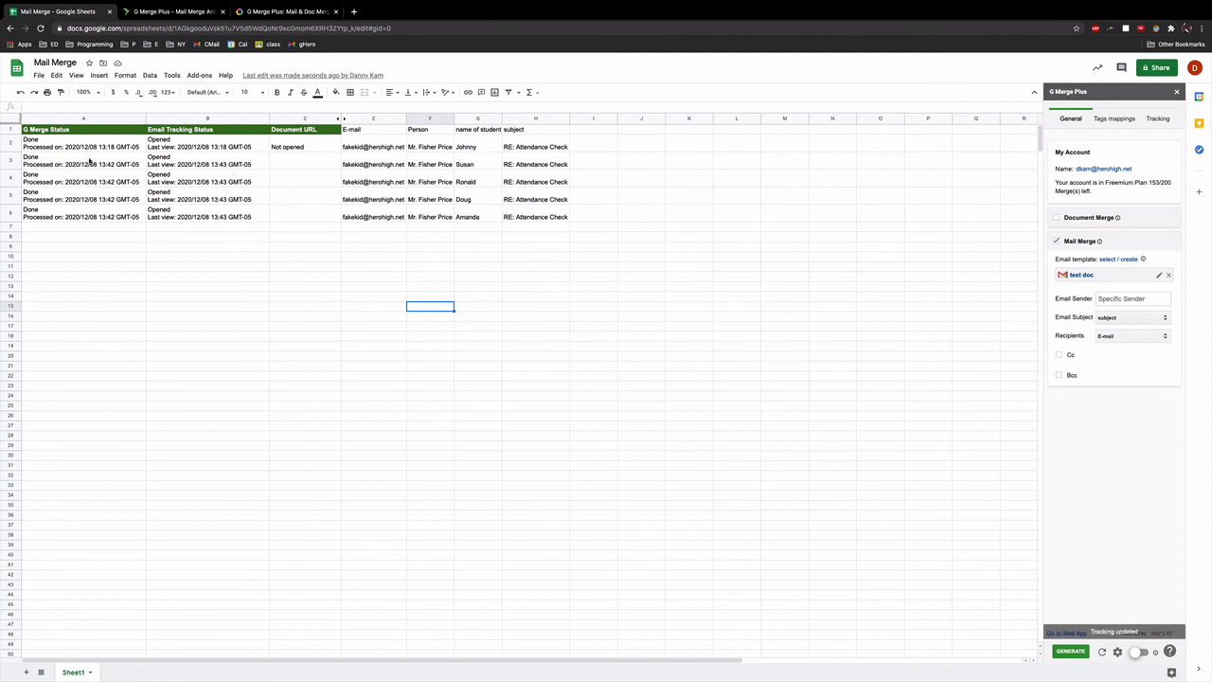
{"action": "left_click_drag", "start_coordinate": [76, 147], "coordinate": [539, 218]}
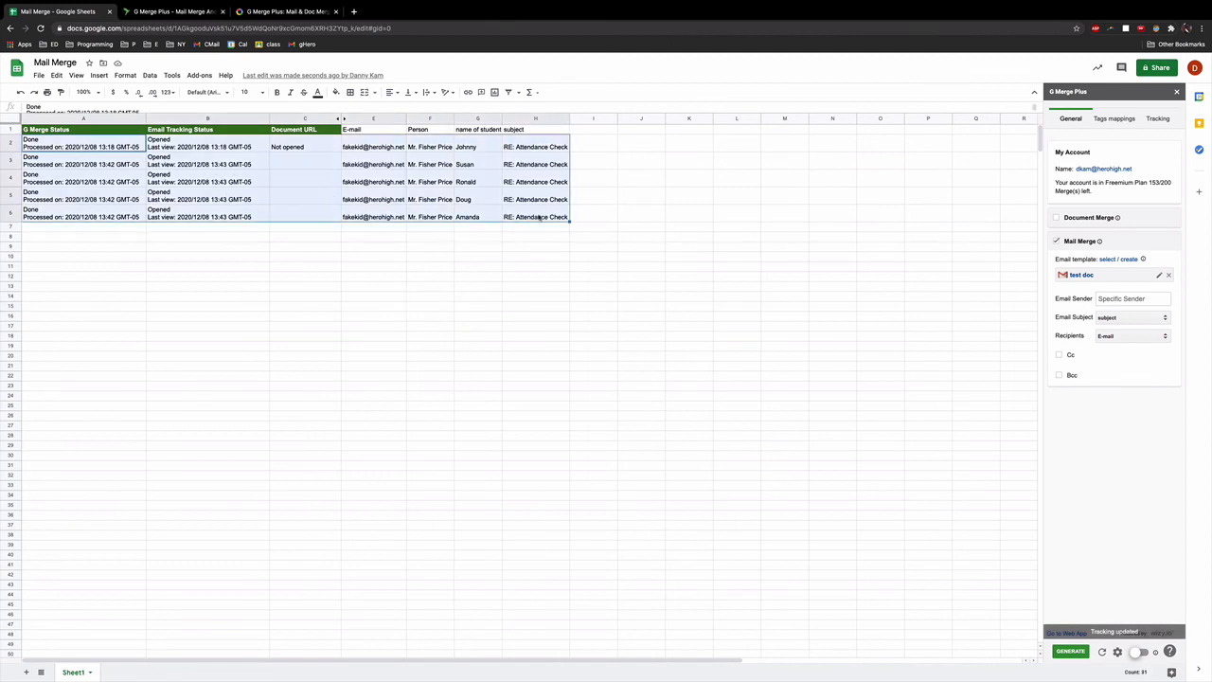